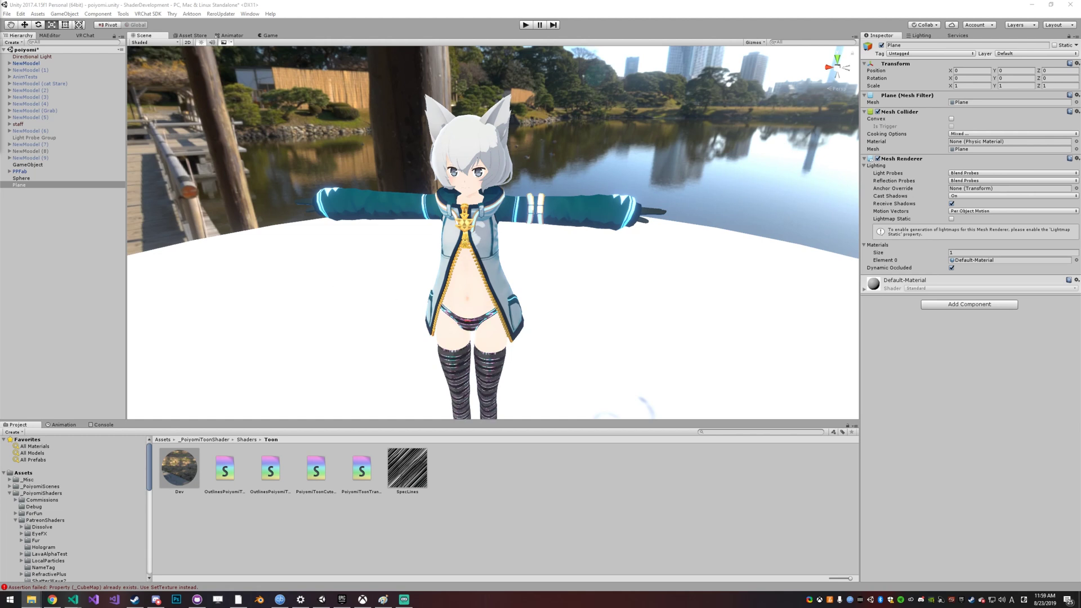
# - Review the 4.0 Patch Notes and 3.5 Completed lists on the Poiyomi Shaders Trello board, then return to Unity
pyautogui.hotkey('alt', 'Tab')
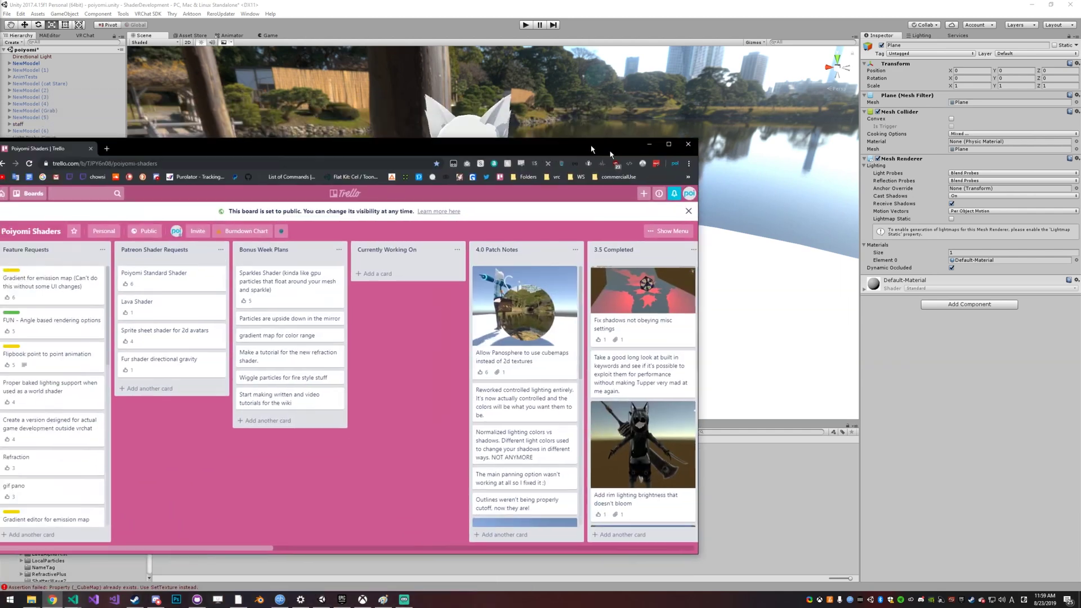
pyautogui.scroll(-3, 544, 404)
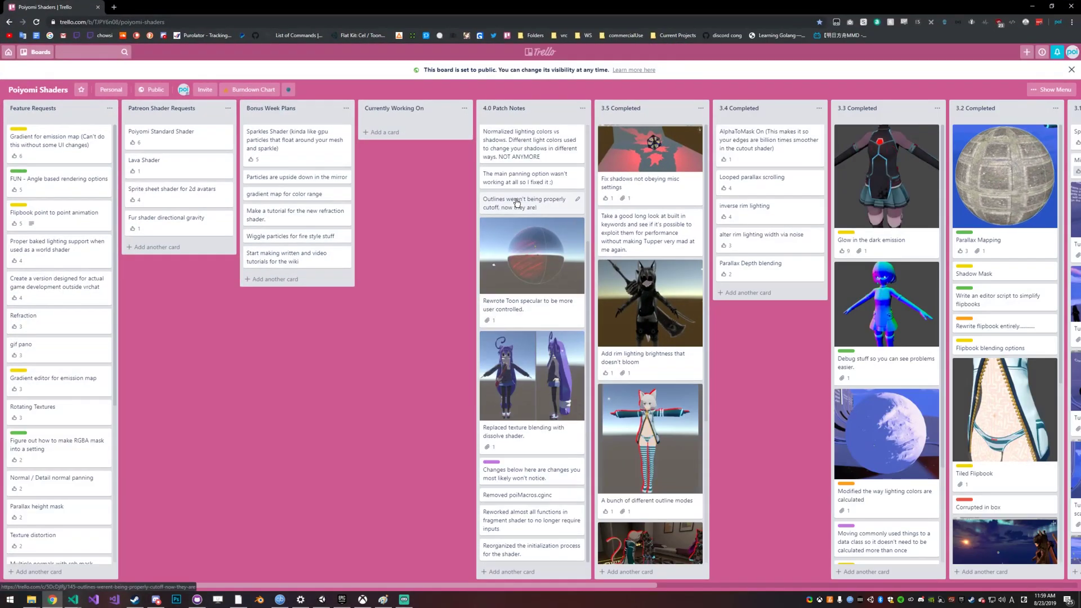
pyautogui.scroll(3, 535, 338)
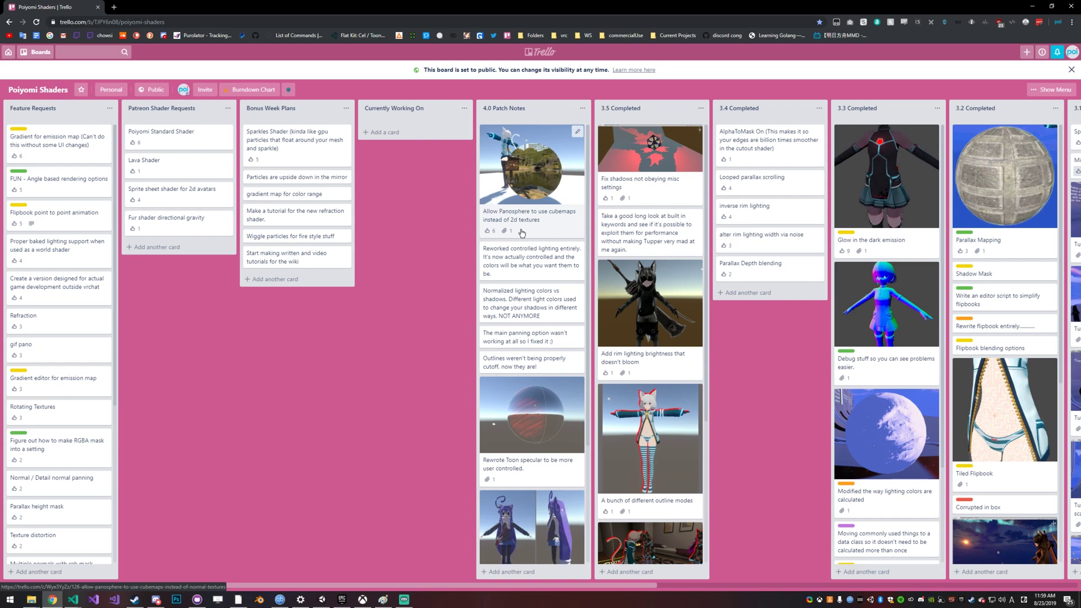
pyautogui.scroll(-3, 542, 225)
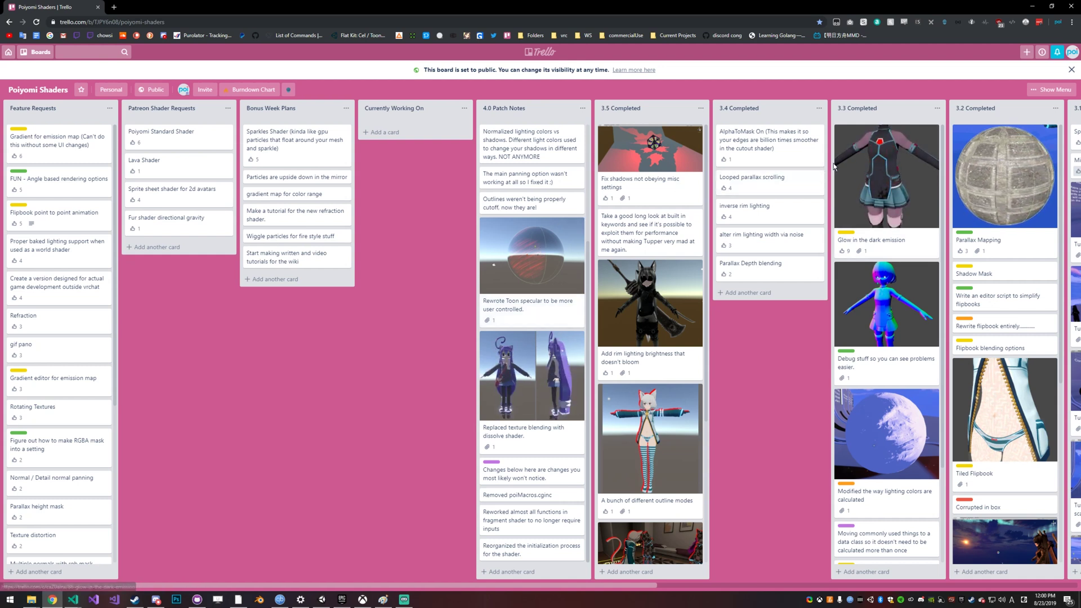
pyautogui.scroll(-4, 704, 234)
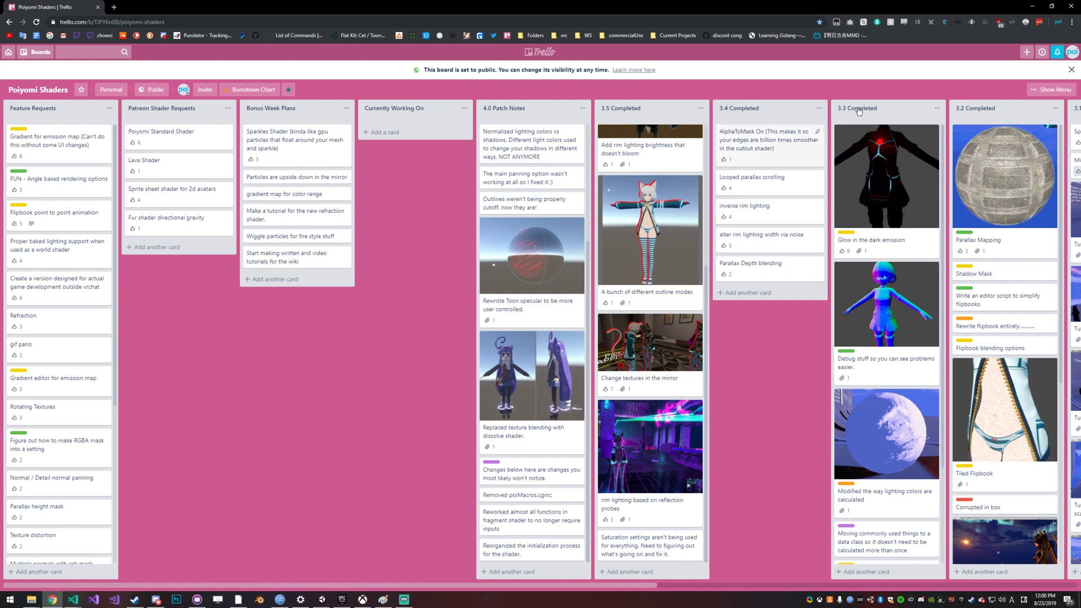
pyautogui.click(1026, 6)
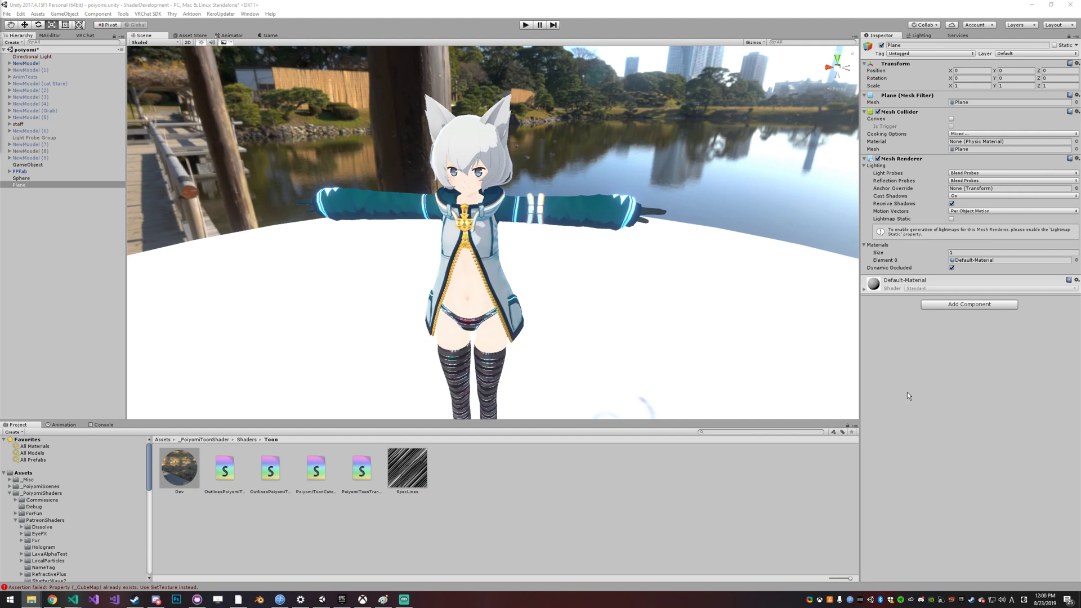
# - Change the Dev material's shader to Standard (Roughness setup)
pyautogui.click(169, 461)
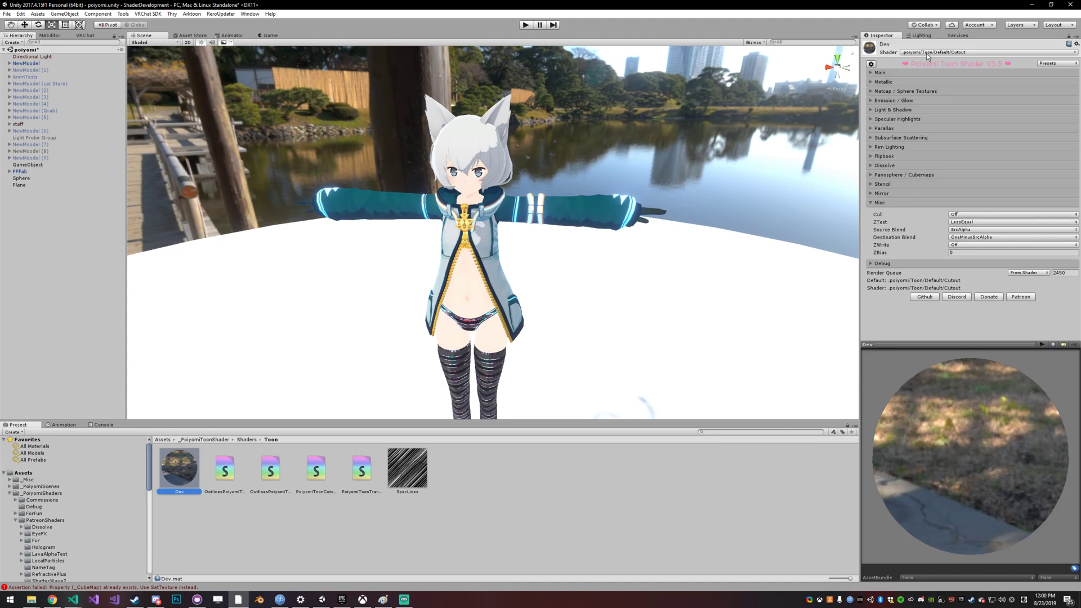
pyautogui.click(987, 52)
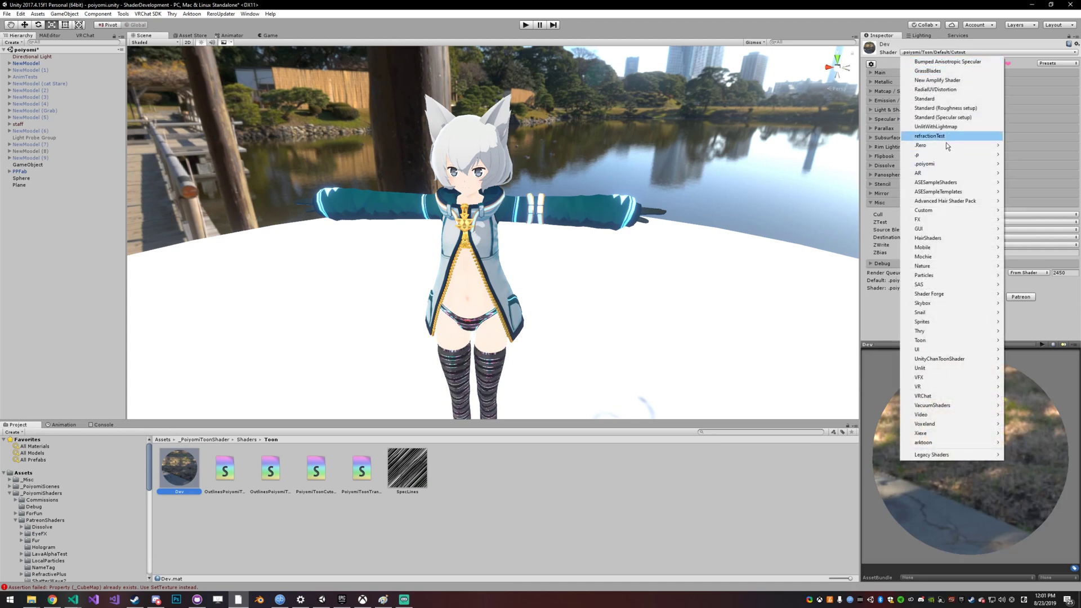
pyautogui.click(959, 108)
# - Switch the Dev material's shader back to .poiyomi/Toon/Default/Cutout
pyautogui.click(940, 53)
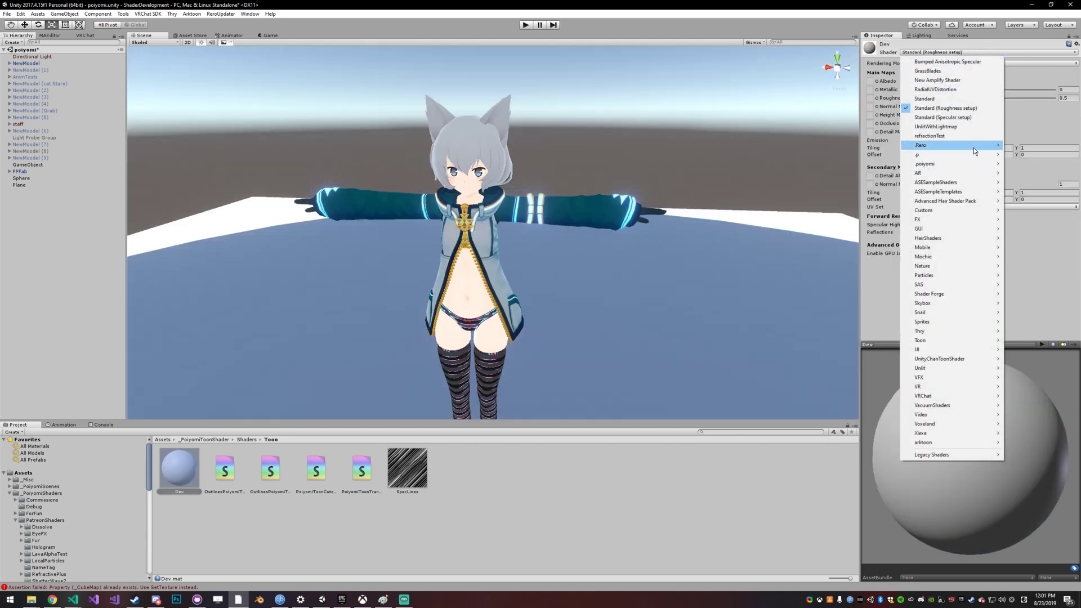
pyautogui.moveTo(977, 164)
pyautogui.moveTo(1037, 197)
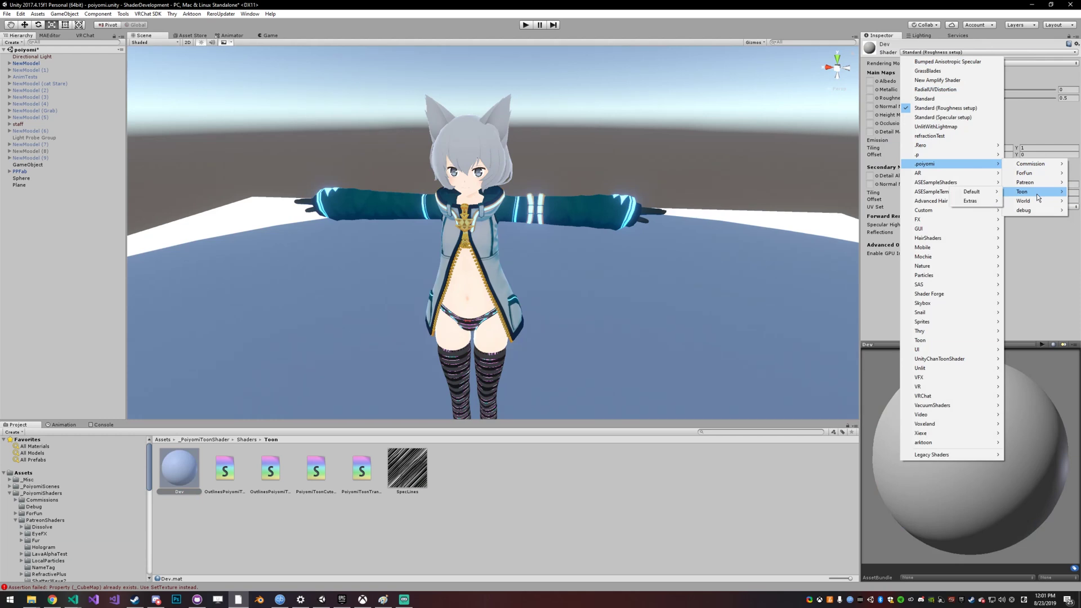
pyautogui.moveTo(994, 197)
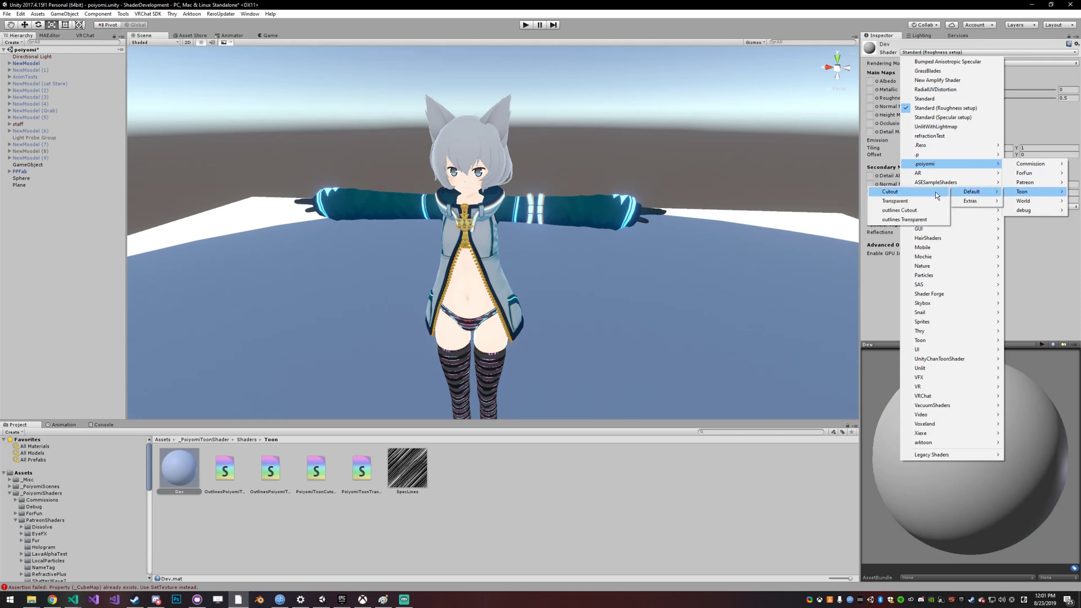
pyautogui.click(936, 195)
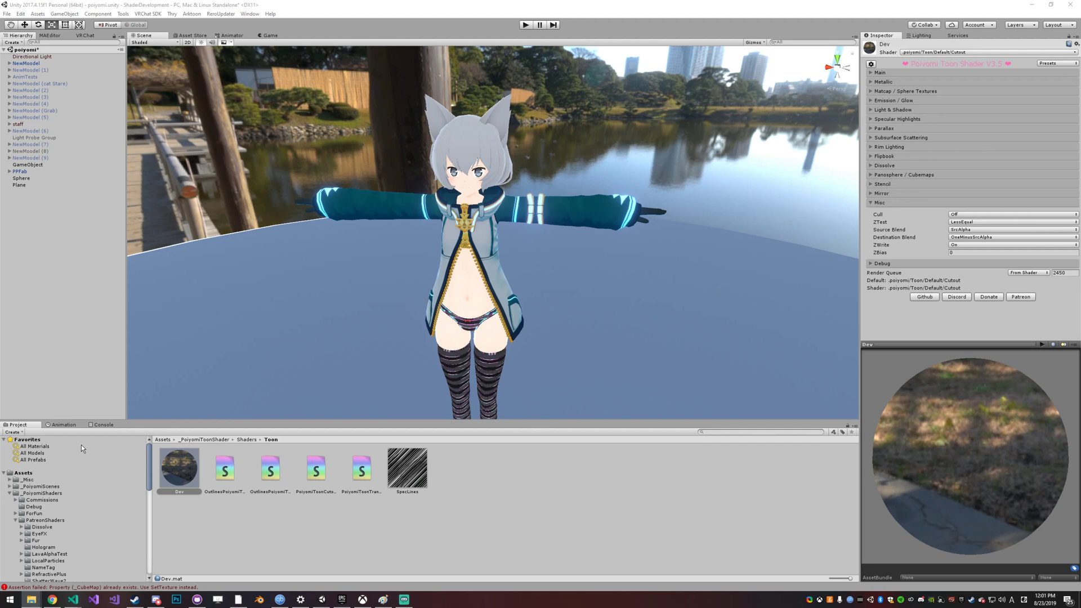
# - Deselect the material, glance at the Poiyomi Shaders Trello board in the browser and return to the Unity scene
pyautogui.click(542, 553)
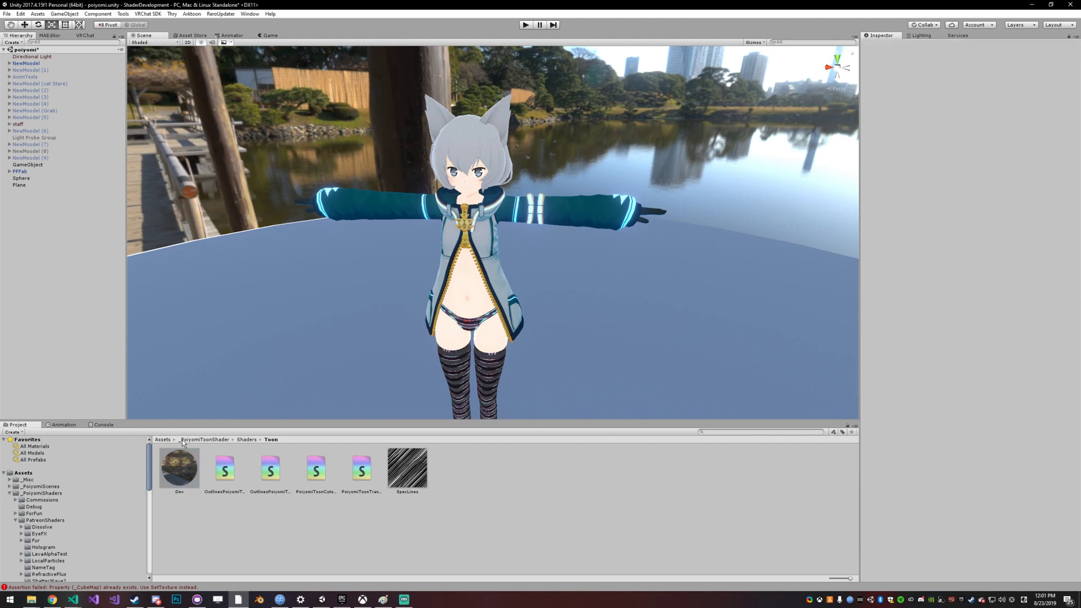
pyautogui.moveTo(572, 323); pyautogui.dragTo(605, 291, button='right')
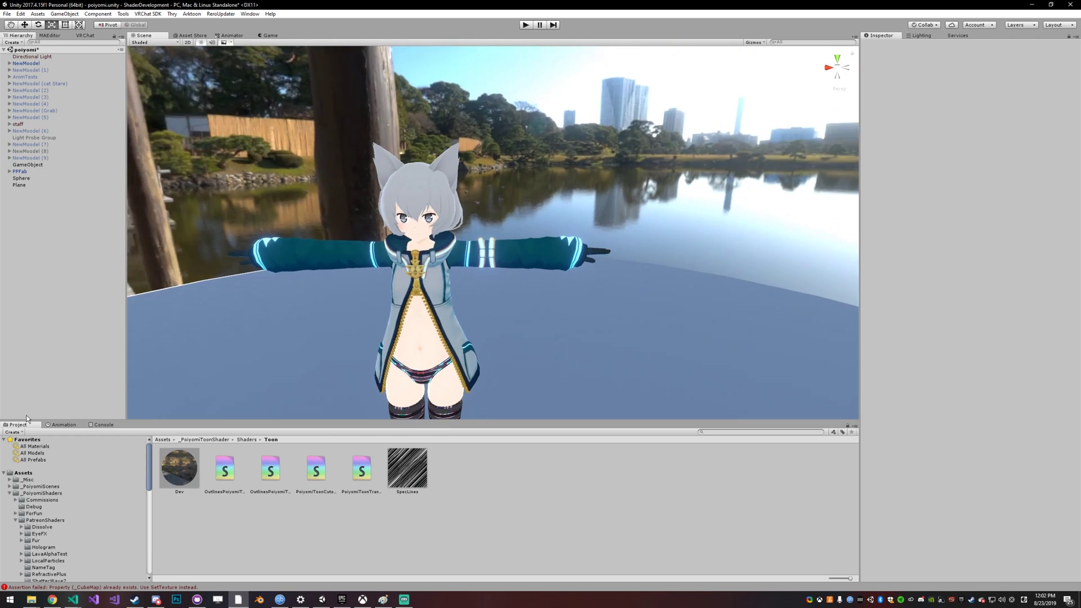
pyautogui.click(52, 600)
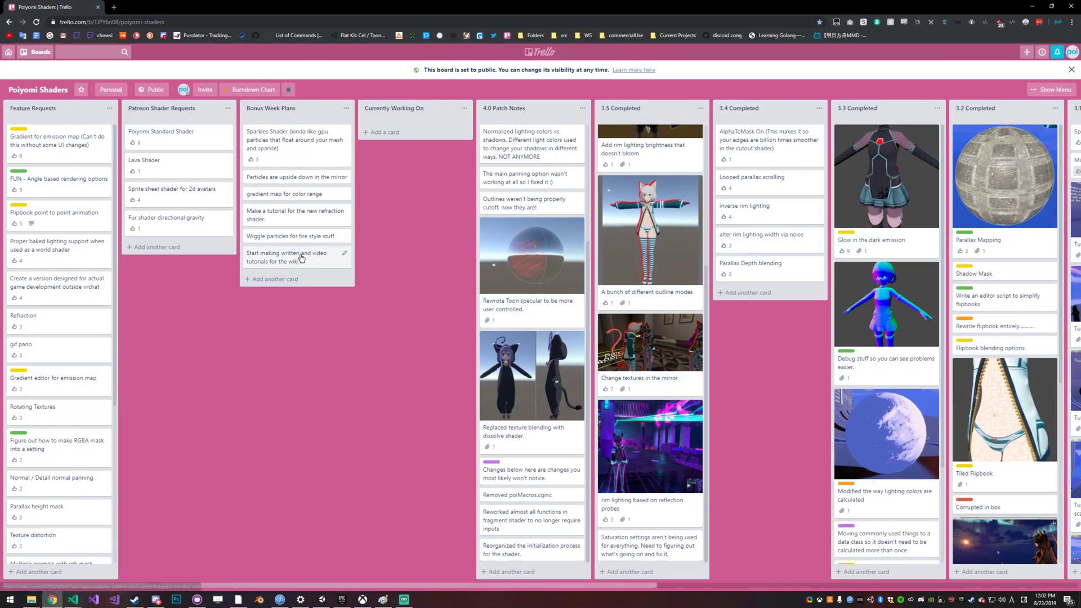
pyautogui.moveTo(63, 6); pyautogui.dragTo(0, 124)
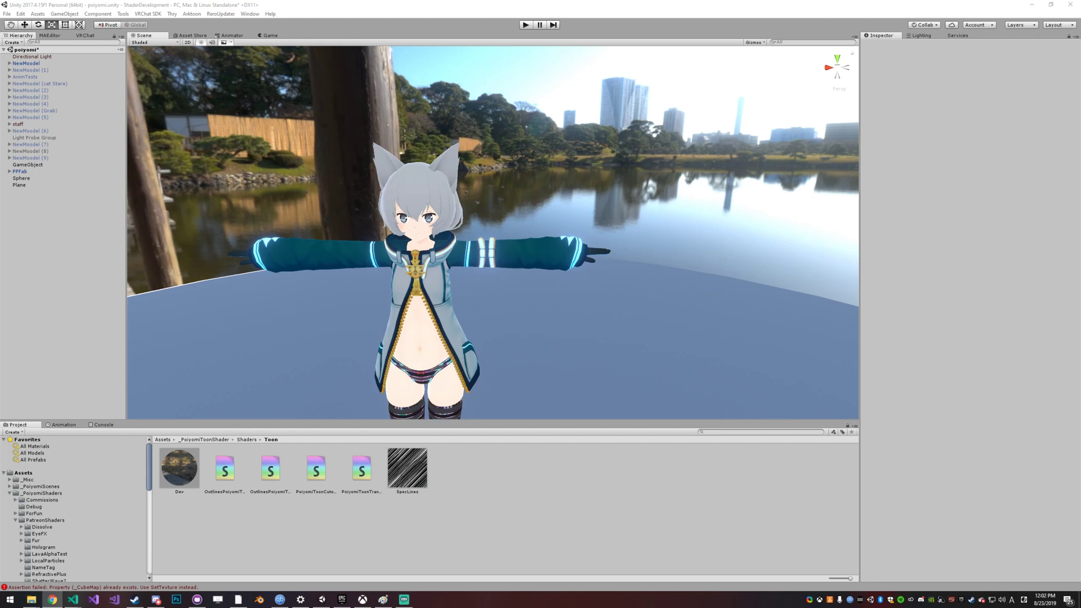
# - Select the Sphere, collapse the Misc section of its Dev material and expand Panosphere / Cubemaps
pyautogui.press('s')
pyautogui.moveTo(378, 244)
pyautogui.mouseDown(button='right')
pyautogui.moveTo(466, 215)
pyautogui.moveTo(551, 275)
pyautogui.moveTo(543, 266)
pyautogui.moveTo(576, 211)
pyautogui.moveTo(660, 108)
pyautogui.moveTo(562, 224)
pyautogui.moveTo(257, 248)
pyautogui.moveTo(746, 154)
pyautogui.moveTo(877, 215)
pyautogui.mouseUp(button='right')
pyautogui.click(576, 211)
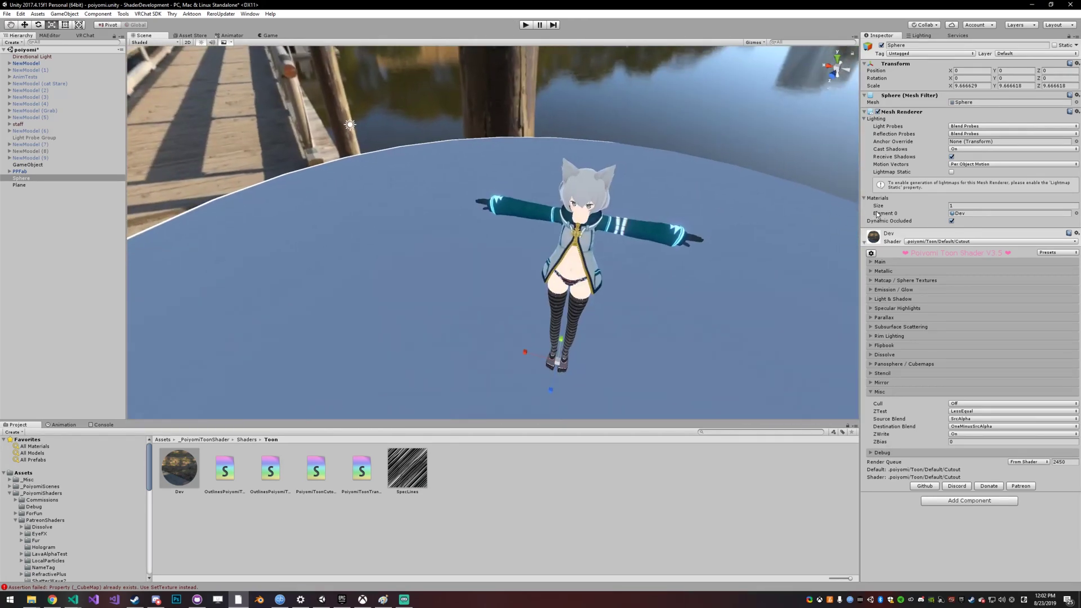
pyautogui.moveTo(697, 224); pyautogui.dragTo(727, 167, button='right')
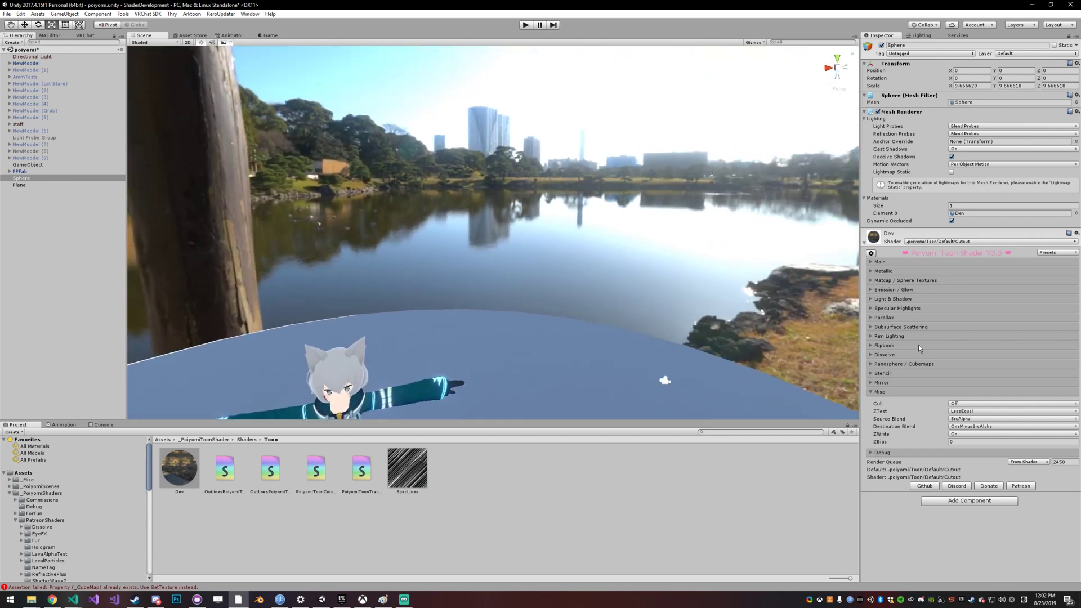
pyautogui.click(897, 389)
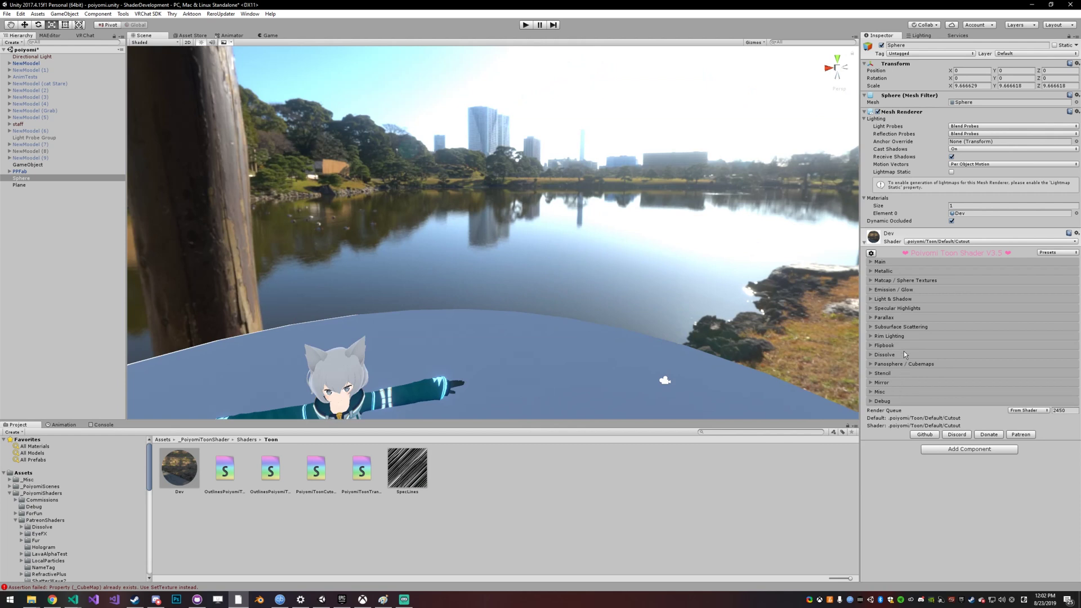
pyautogui.click(894, 365)
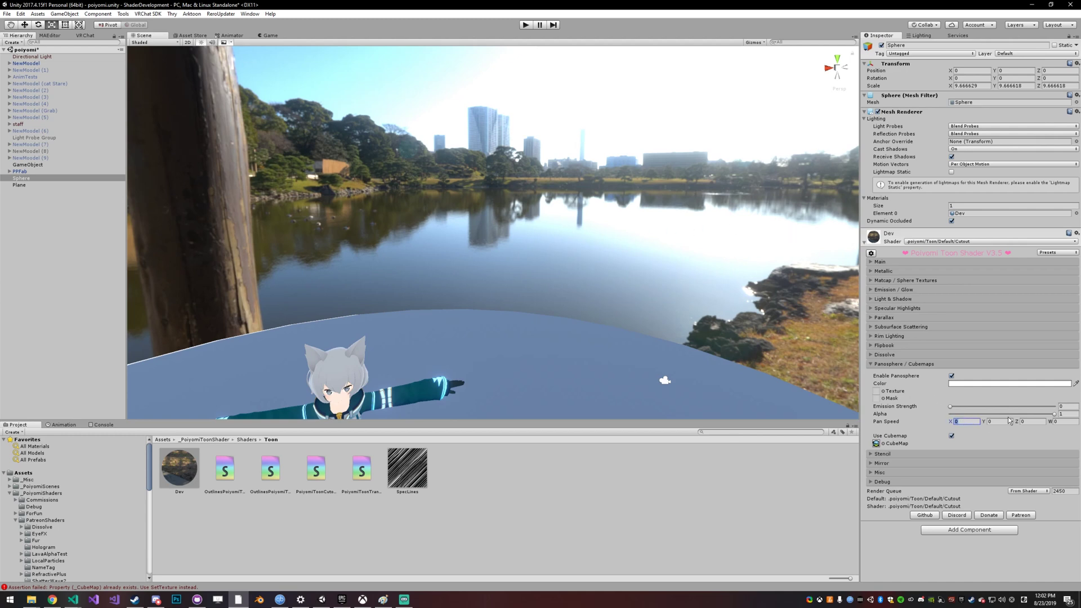
# - Set the Panosphere Pan Speed X to 10 and inspect the cubemap's motion around the avatar
pyautogui.write('10')
pyautogui.moveTo(588, 338); pyautogui.dragTo(548, 253, button='right')
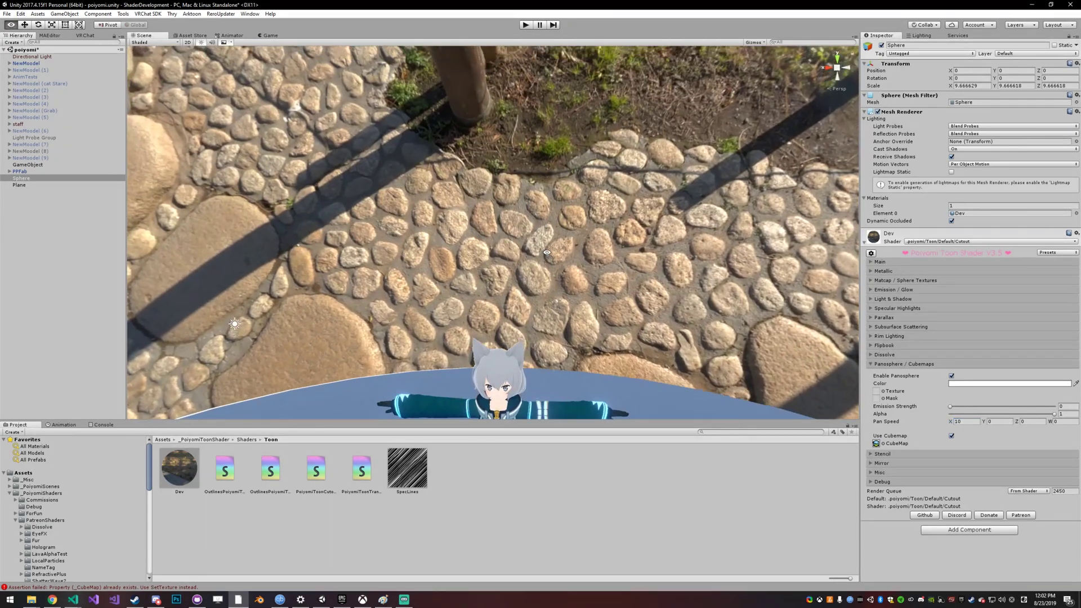
pyautogui.keyDown('alt'); pyautogui.moveTo(547, 253); pyautogui.dragTo(554, 308); pyautogui.keyUp('alt')
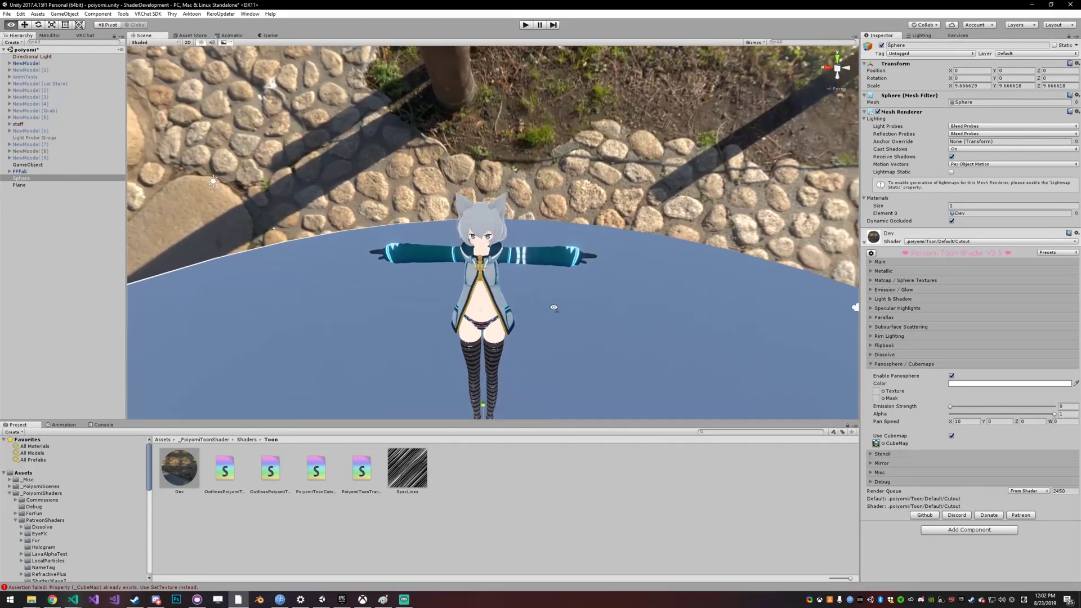
pyautogui.moveTo(554, 308); pyautogui.dragTo(554, 344, button='right')
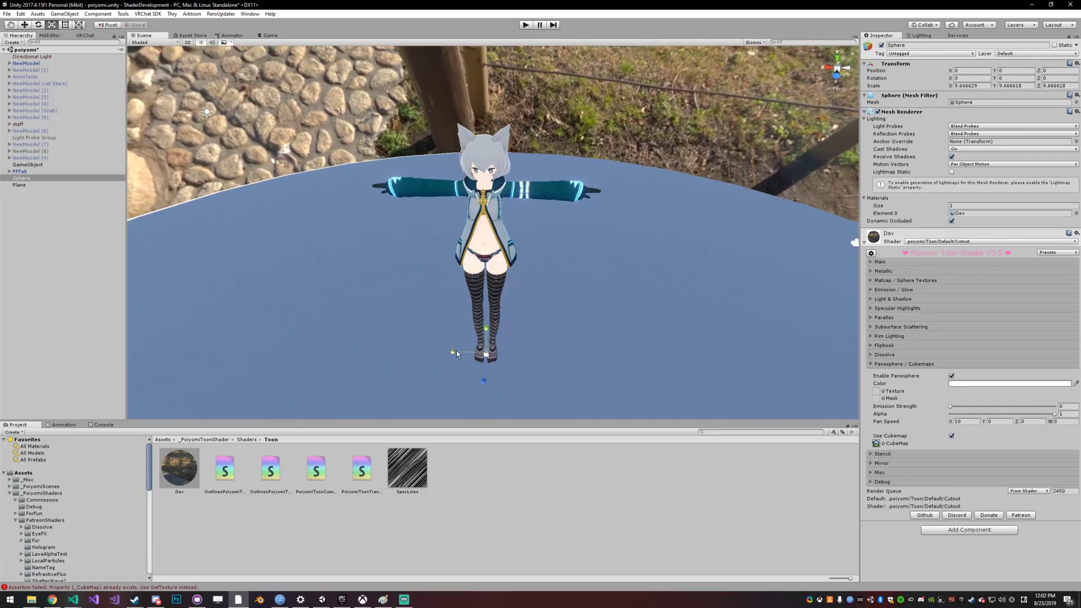
pyautogui.keyDown('alt'); pyautogui.moveTo(336, 344); pyautogui.dragTo(690, 366); pyautogui.keyUp('alt')
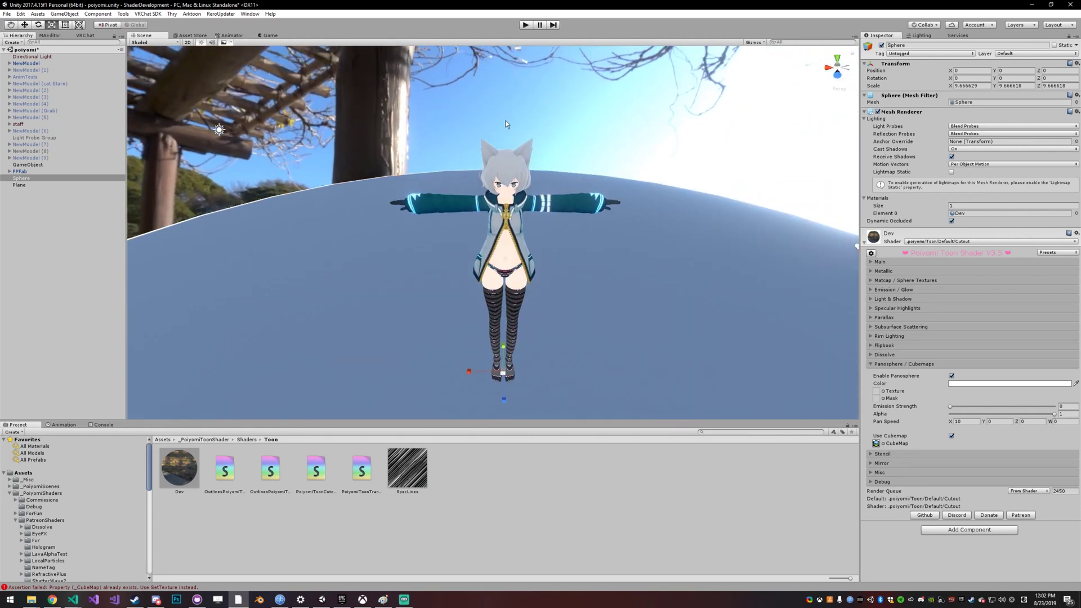
pyautogui.moveTo(552, 276); pyautogui.dragTo(451, 238, button='right')
pyautogui.scroll(-6, 451, 239)
pyautogui.moveTo(460, 194); pyautogui.dragTo(472, 129, button='middle')
pyautogui.press('w')
pyautogui.moveTo(490, 158); pyautogui.dragTo(701, 214, button='right')
pyautogui.press('a')
pyautogui.press('s')
pyautogui.press('w')
# - Reset the Pan Speed X to 0 and set Y to 10 to preview rotation about that axis
pyautogui.click(974, 422)
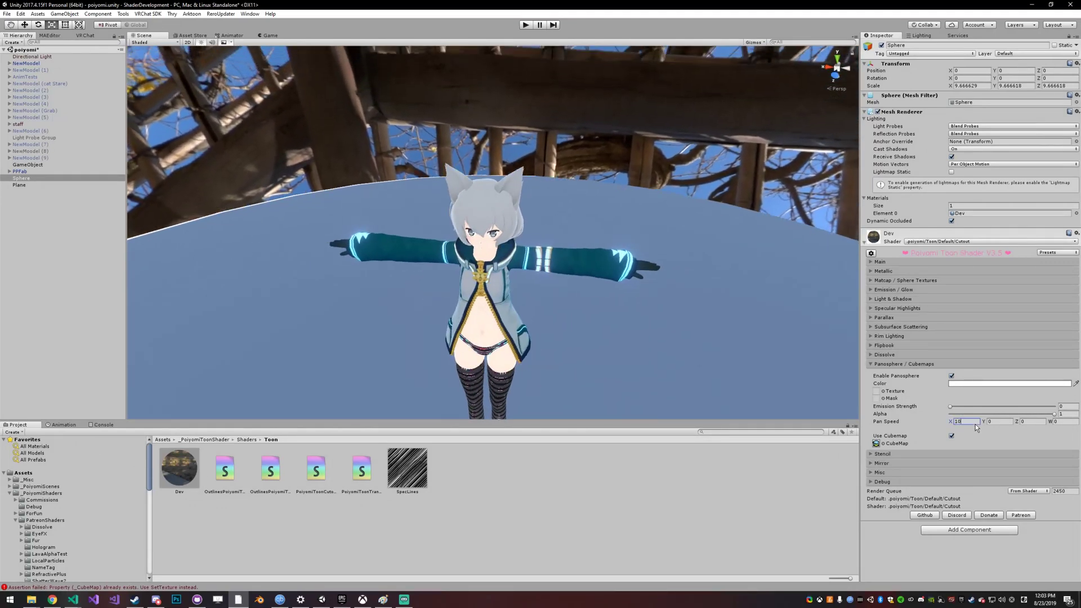
pyautogui.write('0')
pyautogui.click(1001, 423)
pyautogui.moveTo(740, 314); pyautogui.dragTo(545, 272, button='right')
pyautogui.press('r')
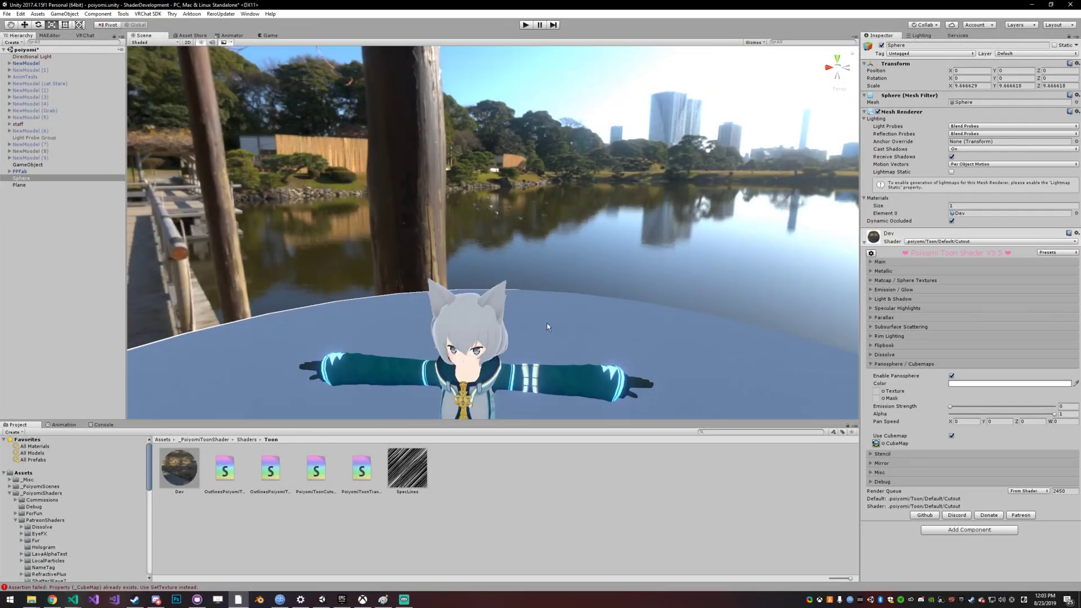
pyautogui.moveTo(560, 329); pyautogui.dragTo(585, 303, button='right')
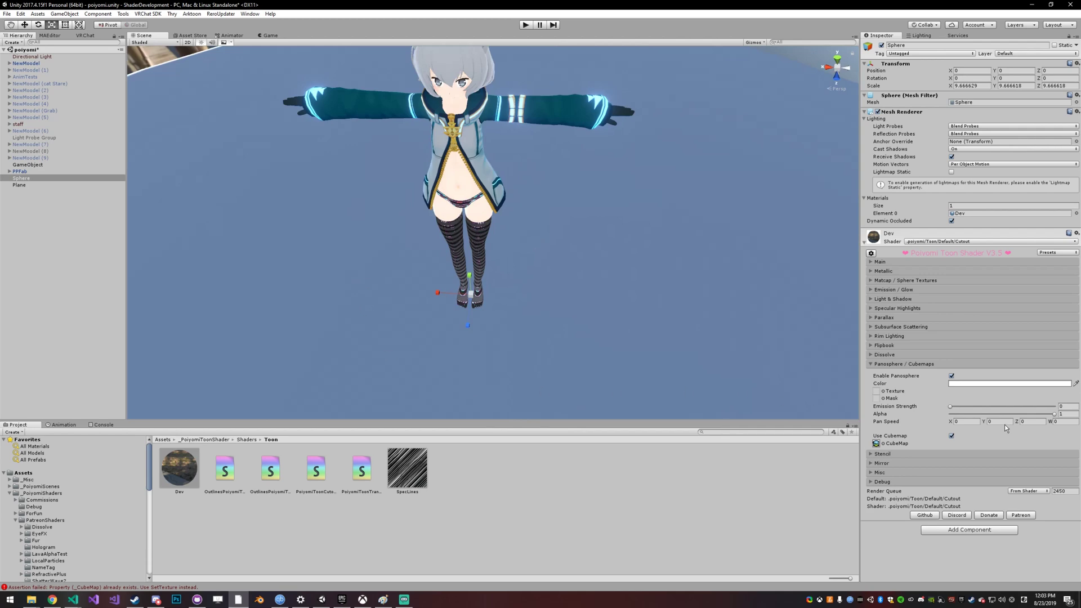
pyautogui.moveTo(656, 309); pyautogui.dragTo(646, 215, button='right')
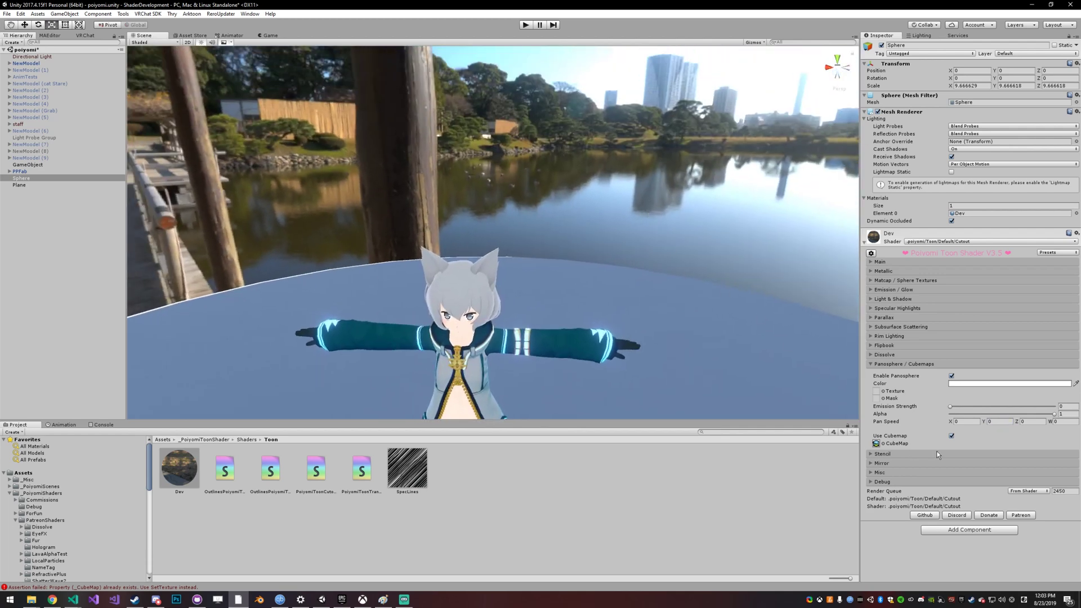
pyautogui.click(1002, 422)
pyautogui.write('10')
pyautogui.moveTo(675, 322); pyautogui.dragTo(699, 324, button='right')
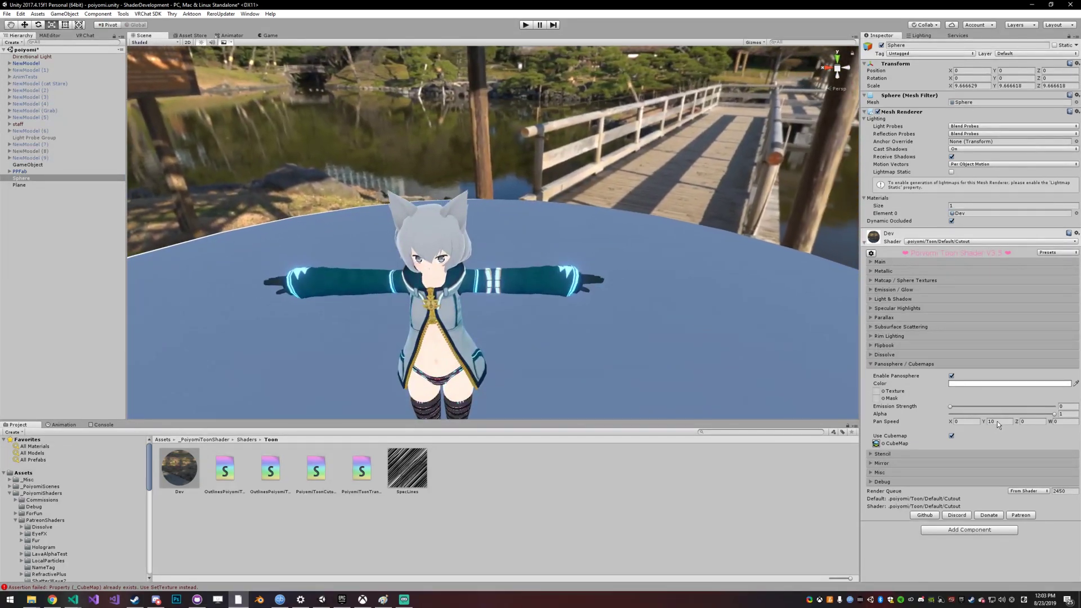
# - Reset the Pan Speed Y to 0, set Z to 10 and inspect the cubemap's motion around the avatar
pyautogui.doubleClick(999, 421)
pyautogui.write('0')
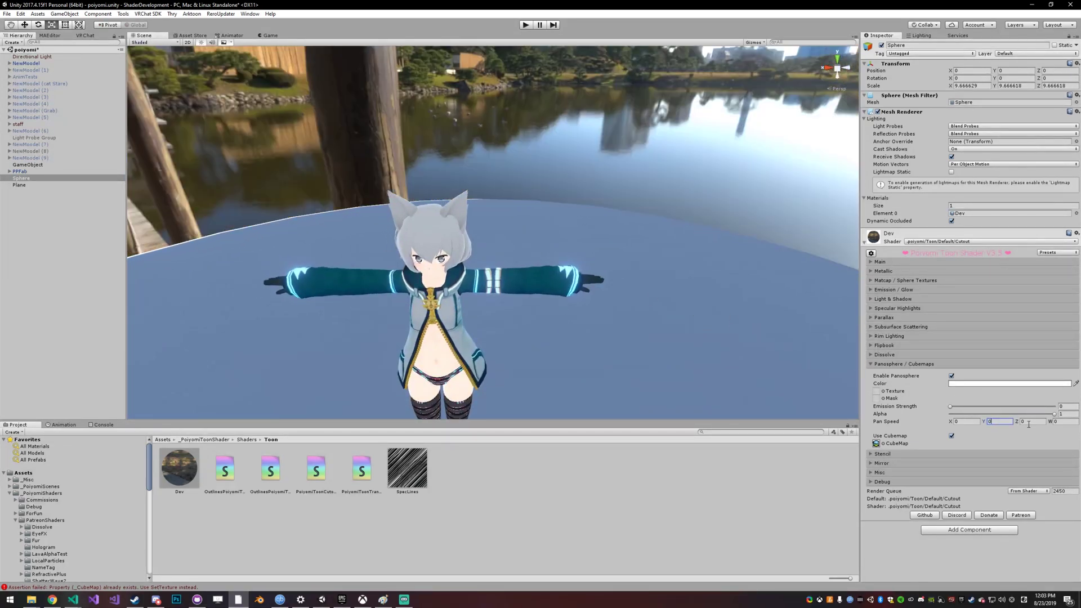
pyautogui.click(1030, 421)
pyautogui.write('10')
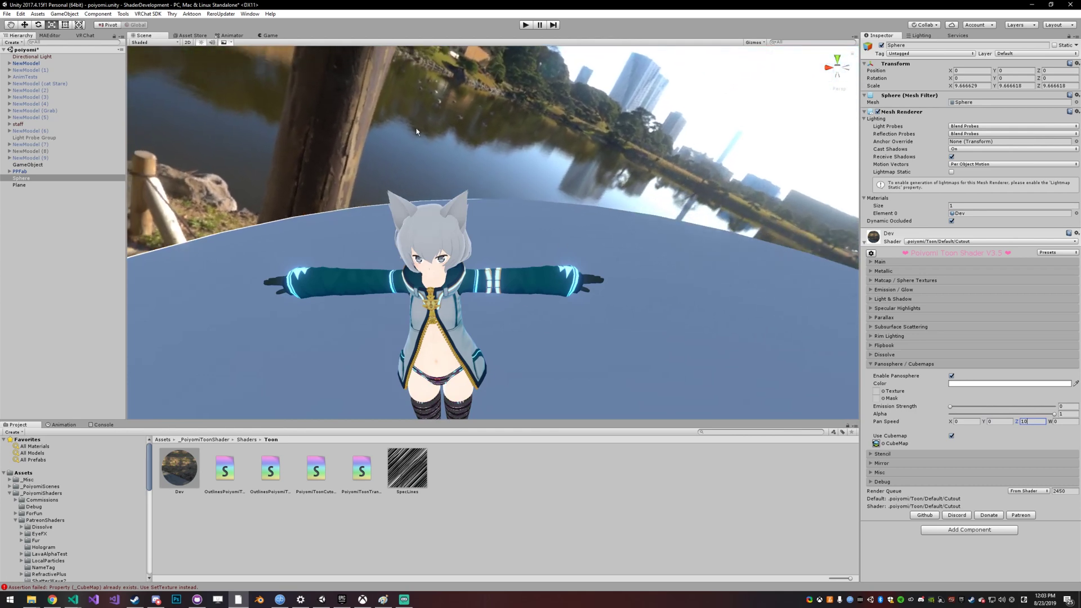
pyautogui.moveTo(510, 273); pyautogui.dragTo(478, 241, button='right')
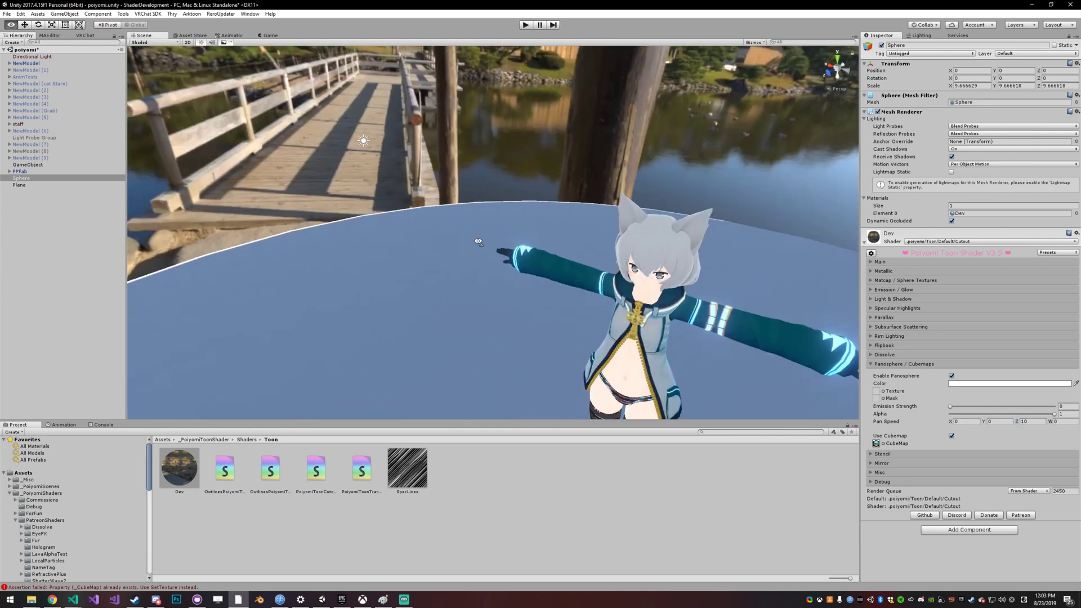
pyautogui.keyDown('alt'); pyautogui.moveTo(478, 241); pyautogui.dragTo(507, 338); pyautogui.keyUp('alt')
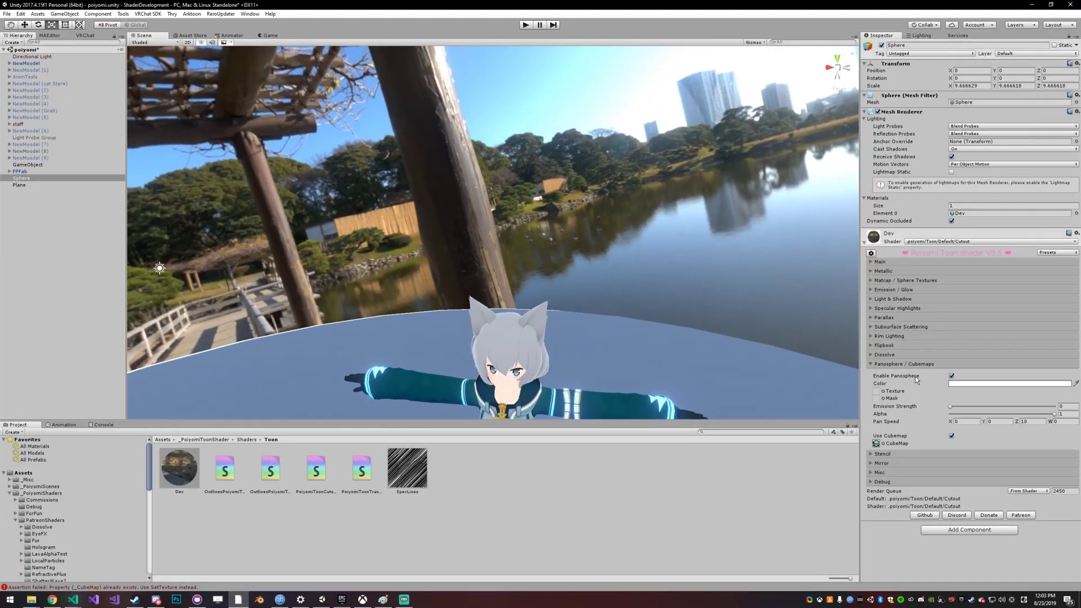
# - Disable Use Cubemap on the Dev material and enable it again to compare the two states
pyautogui.click(951, 436)
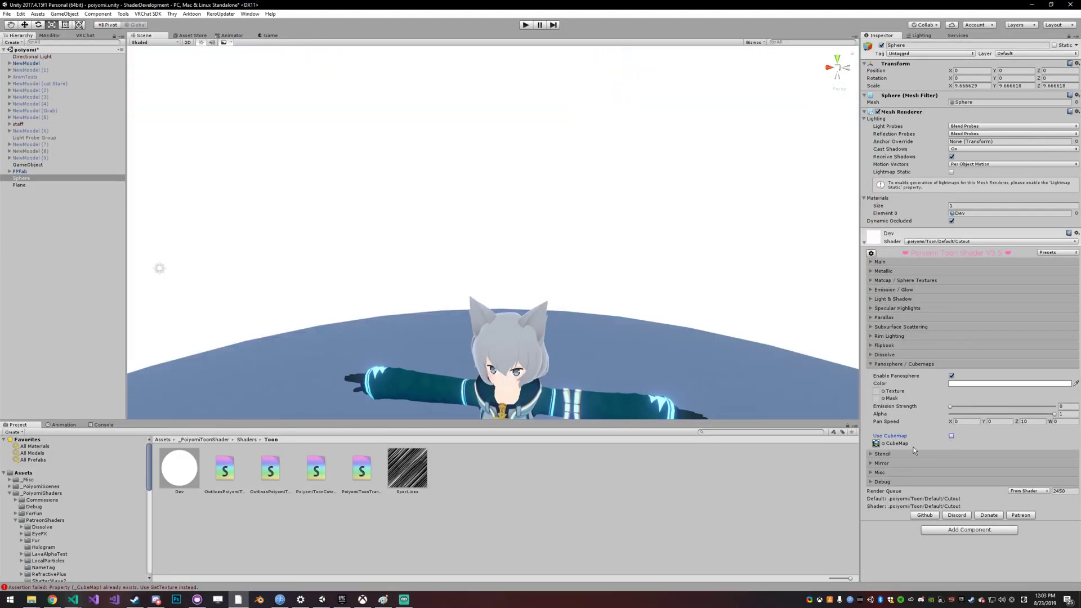
pyautogui.click(951, 436)
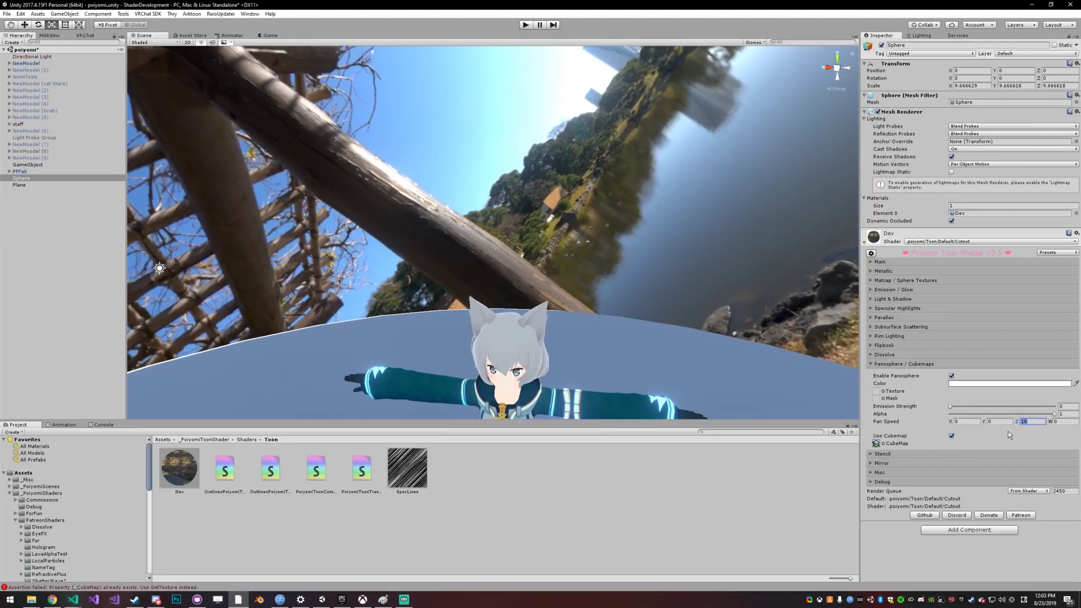
# - Reset the Pan Speed Z to 0 and preview the Iridescent and LA canal SKY blurred cubemaps on the Dev material
pyautogui.write('0')
pyautogui.click(883, 443)
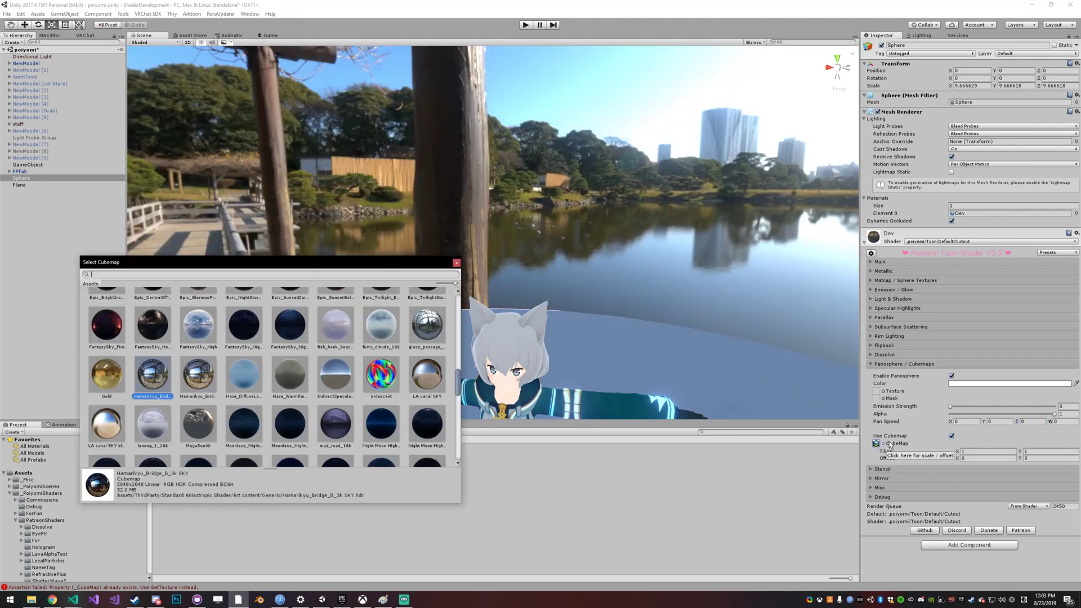
pyautogui.click(379, 376)
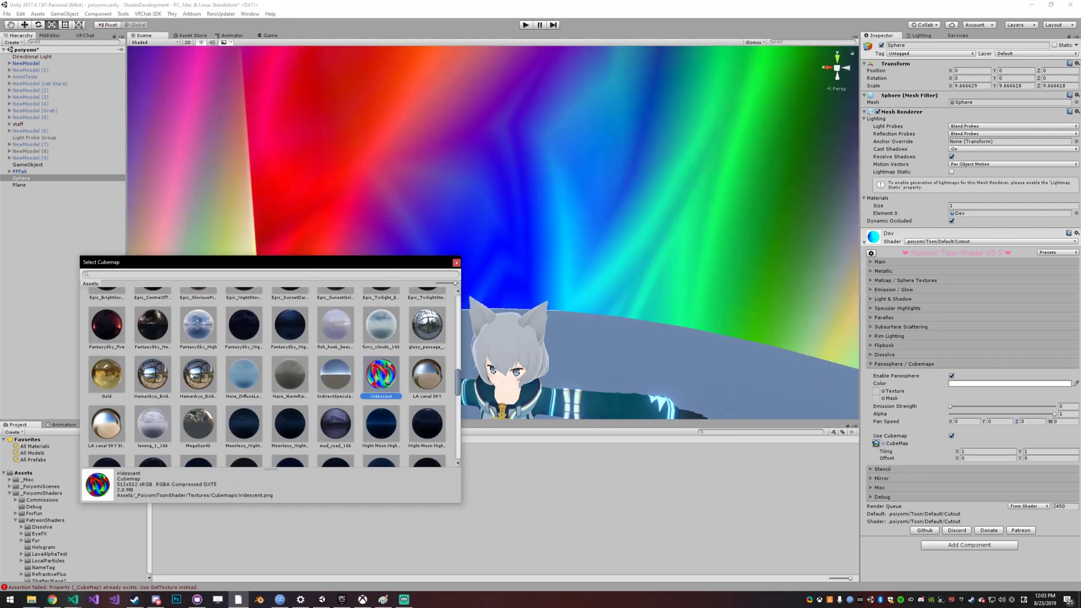
pyautogui.press('Left')
pyautogui.press('Left')
pyautogui.press('Left')
pyautogui.press('Left')
pyautogui.press('Left')
pyautogui.press('Left')
pyautogui.press('Down')
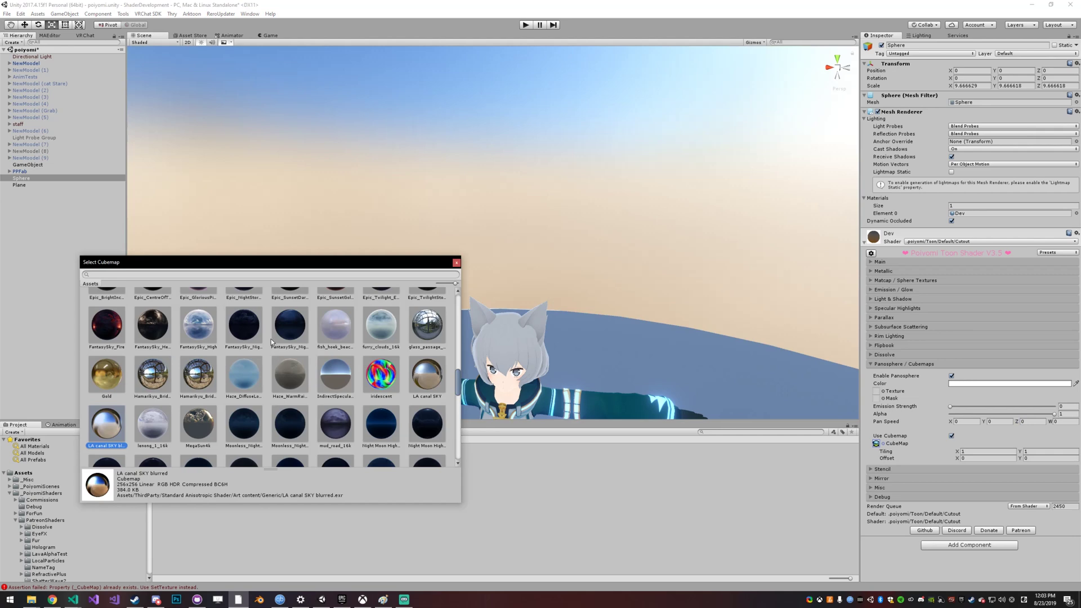
# - Preview several sky cubemaps, including FantasySky_High, and assign Day Sun Mid Autumnal to the Panosphere
pyautogui.click(198, 324)
pyautogui.scroll(10, 333, 392)
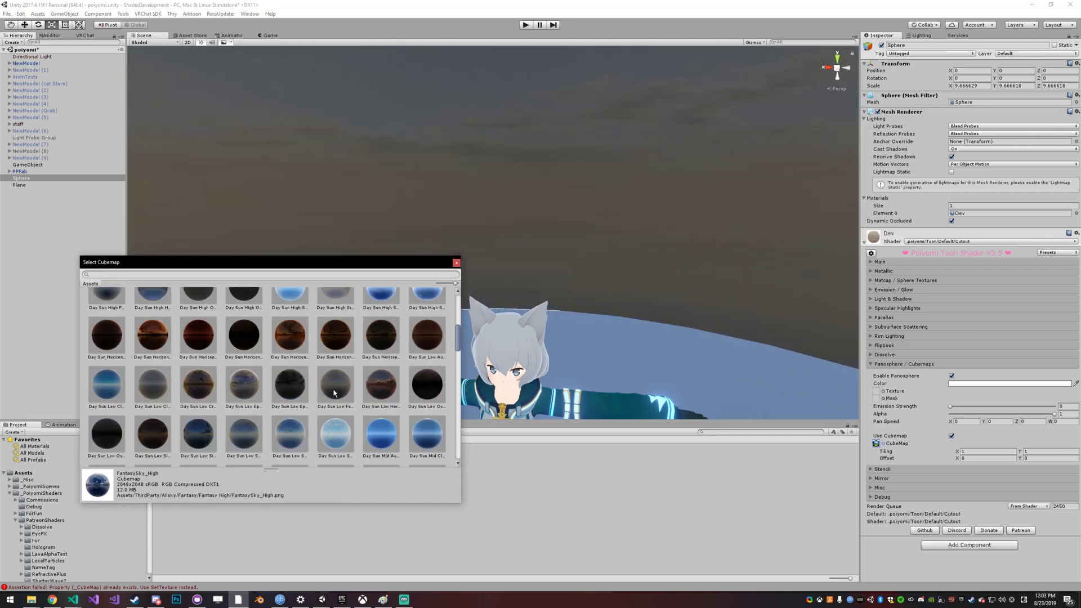
pyautogui.click(334, 393)
pyautogui.click(285, 386)
pyautogui.click(384, 432)
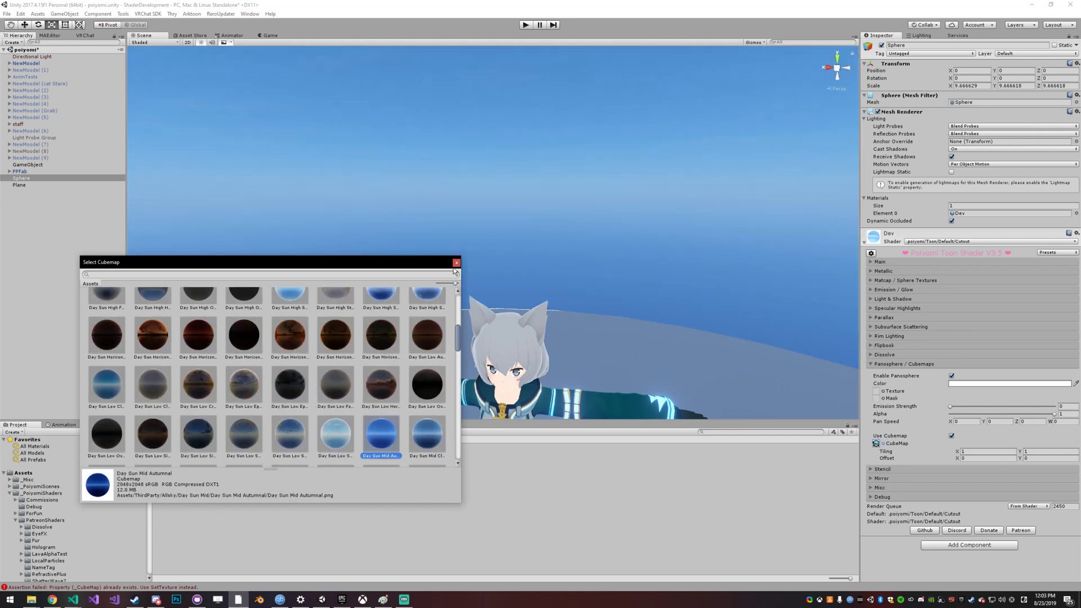
pyautogui.click(456, 263)
pyautogui.moveTo(576, 292); pyautogui.dragTo(773, 350, button='right')
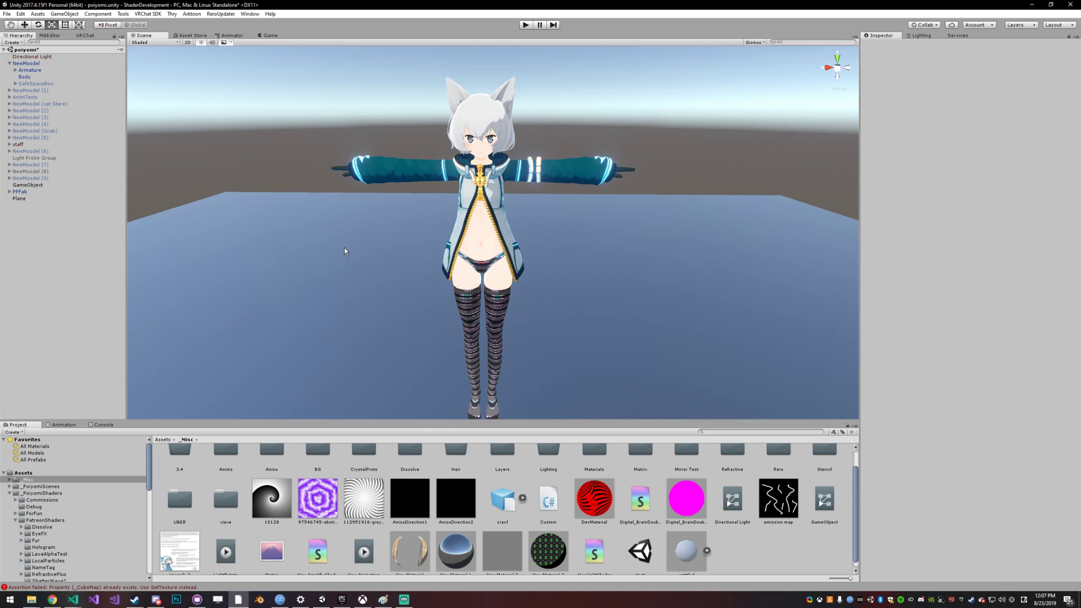
# - Open the CatPoi avatar's Materials folder in the project assets and select the Face material
pyautogui.scroll(-5, 87, 518)
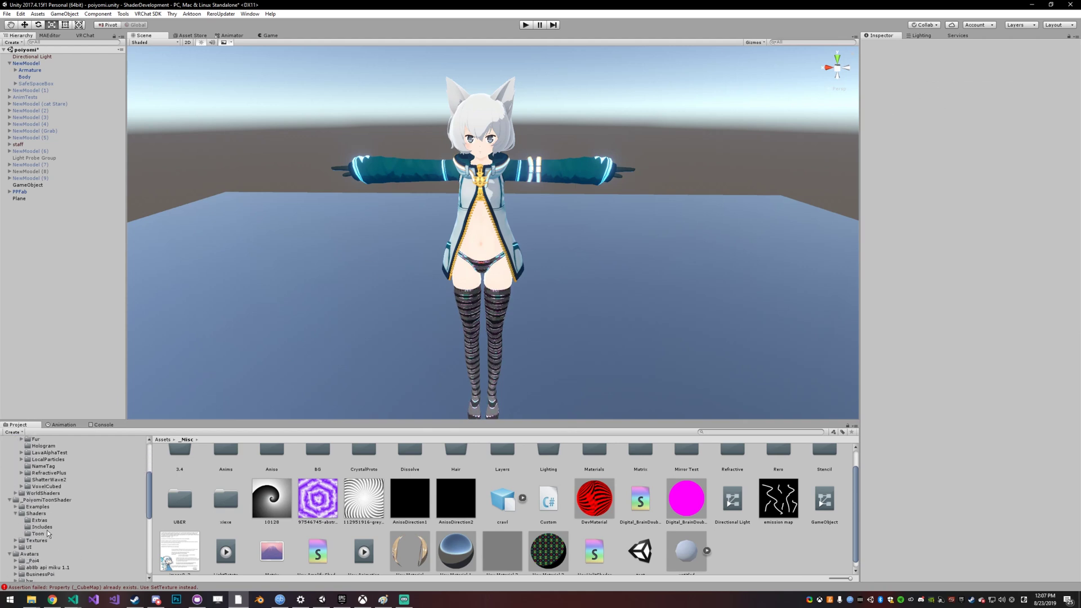
pyautogui.scroll(-5, 44, 533)
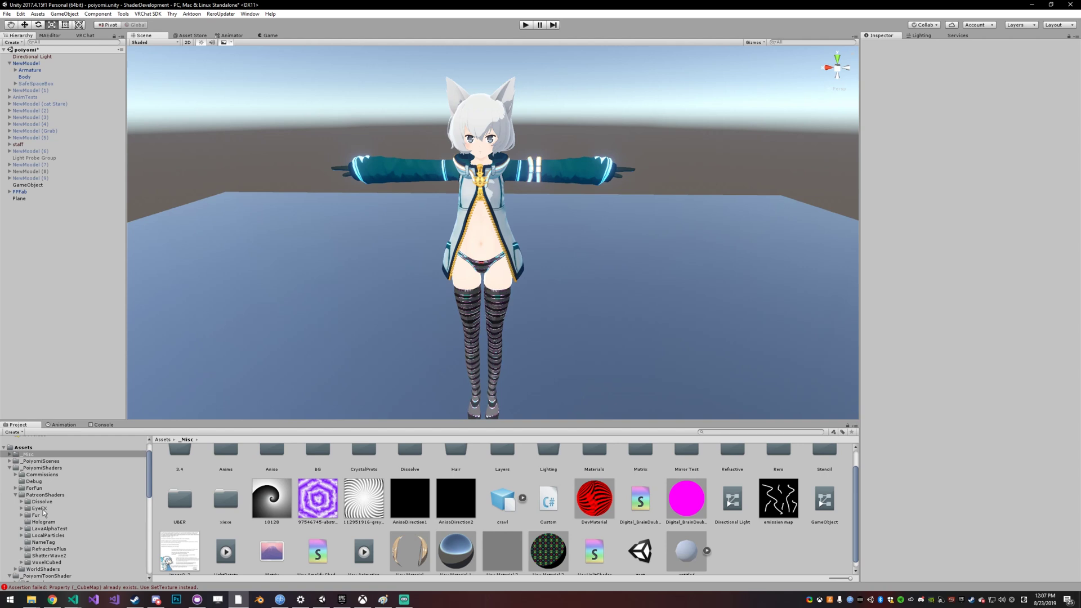
pyautogui.click(42, 519)
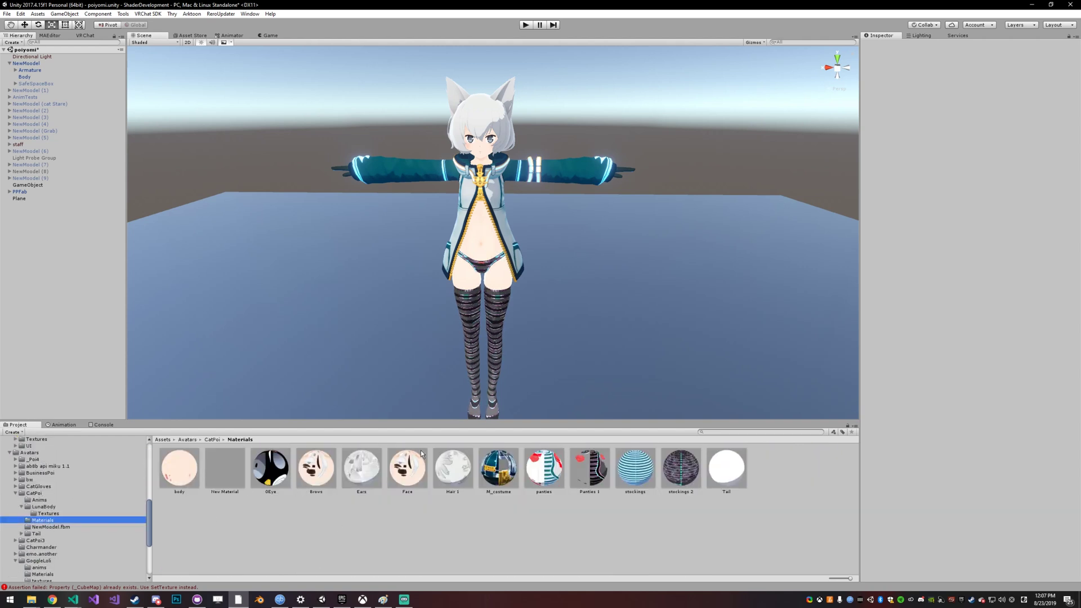
pyautogui.scroll(8, 517, 262)
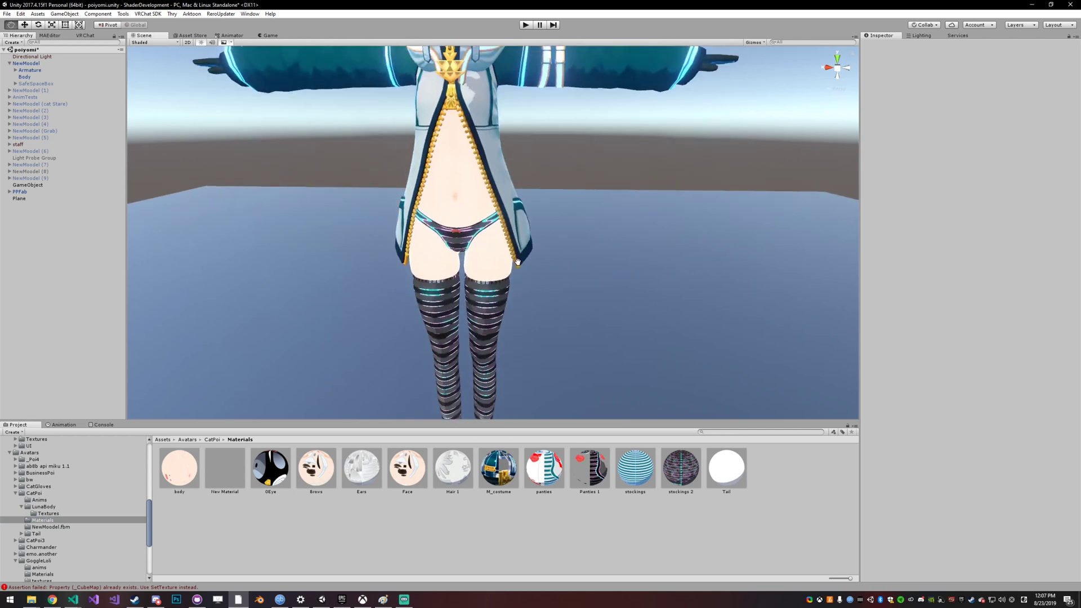
pyautogui.scroll(-3, 517, 262)
pyautogui.click(315, 467)
pyautogui.click(408, 466)
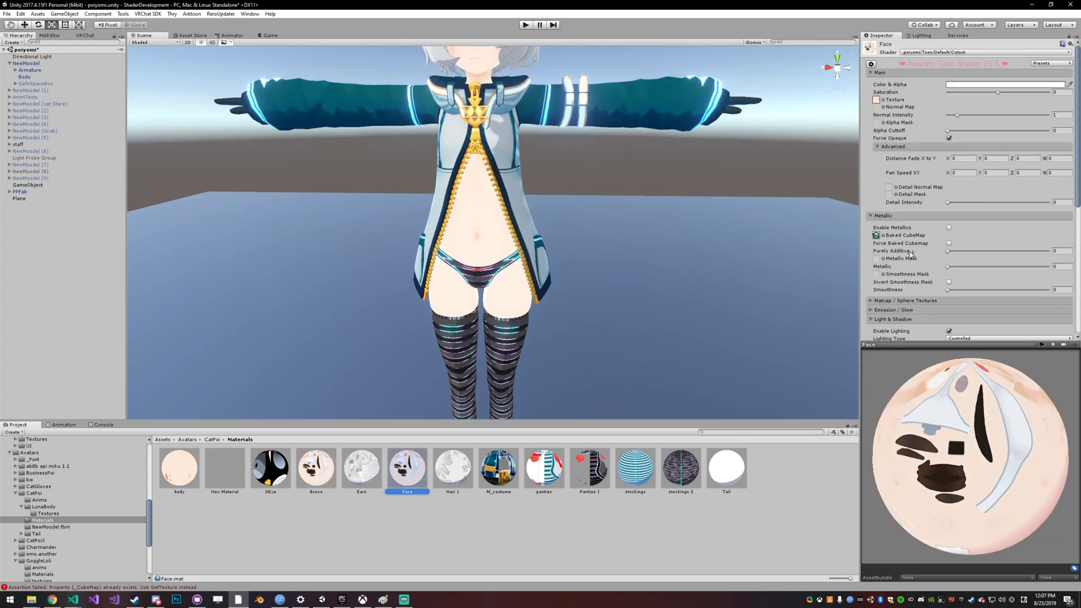
# - Review the Lighting Type options in the Face material's Light & Shadow settings and examine the avatar's shading from several angles
pyautogui.moveTo(696, 178); pyautogui.dragTo(683, 128, button='right')
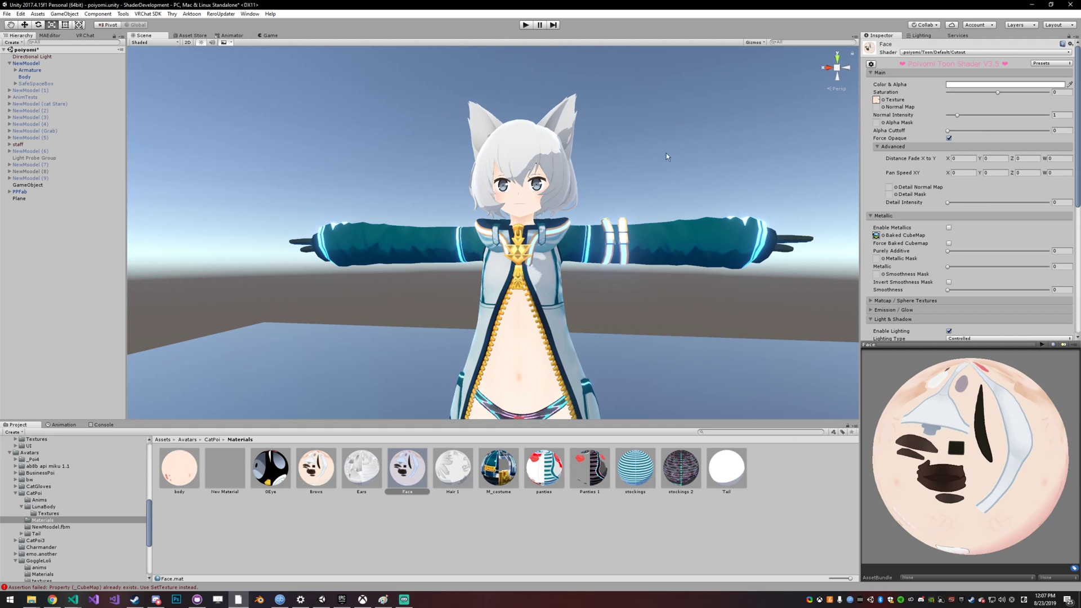
pyautogui.scroll(-3, 526, 360)
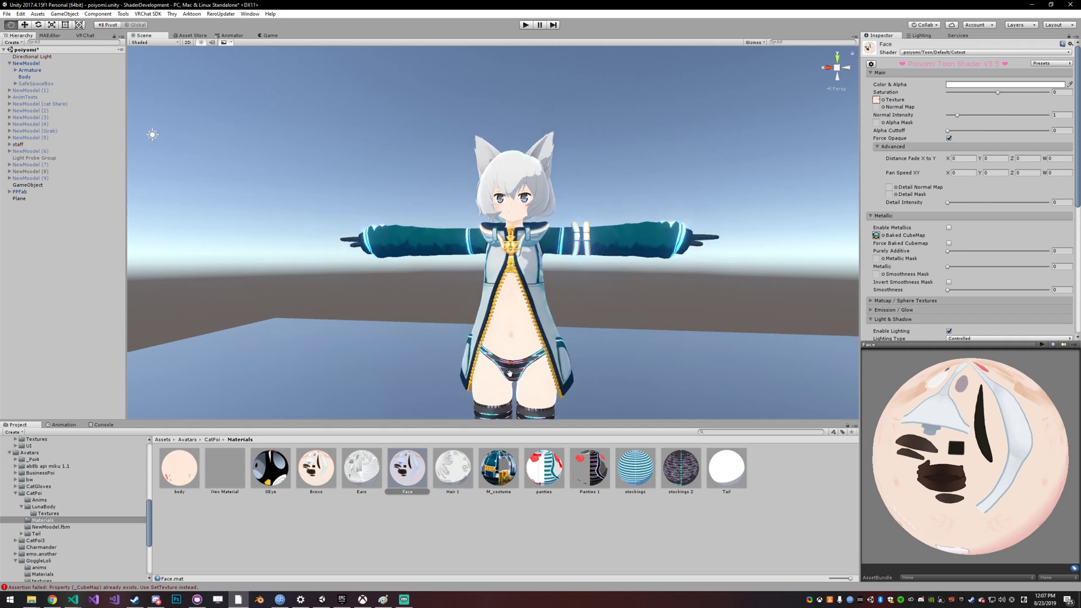
pyautogui.moveTo(529, 357); pyautogui.dragTo(506, 356, button='middle')
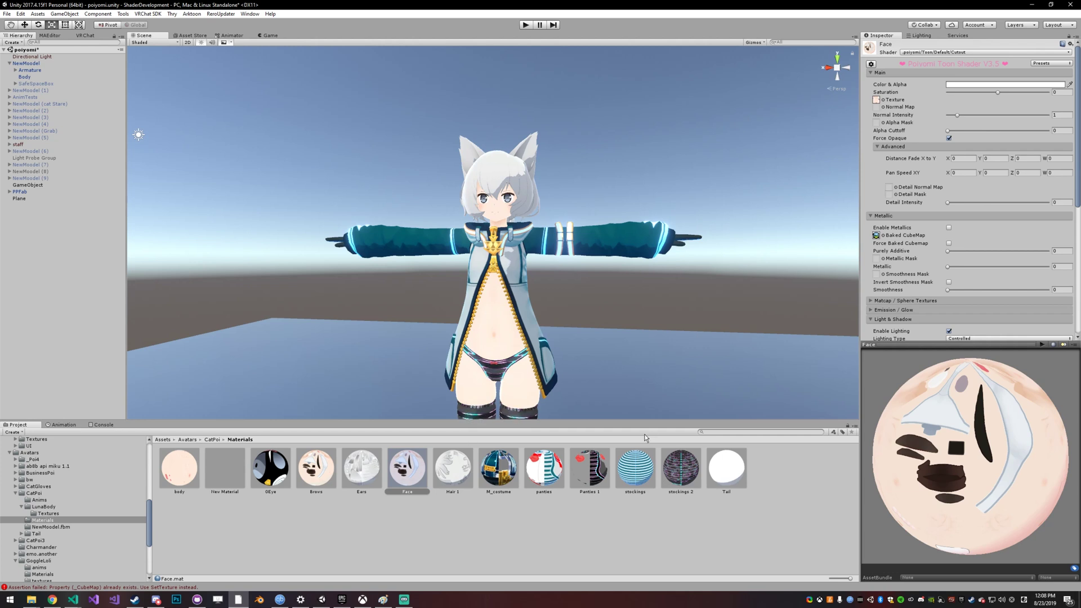
pyautogui.moveTo(565, 389); pyautogui.dragTo(543, 374, button='middle')
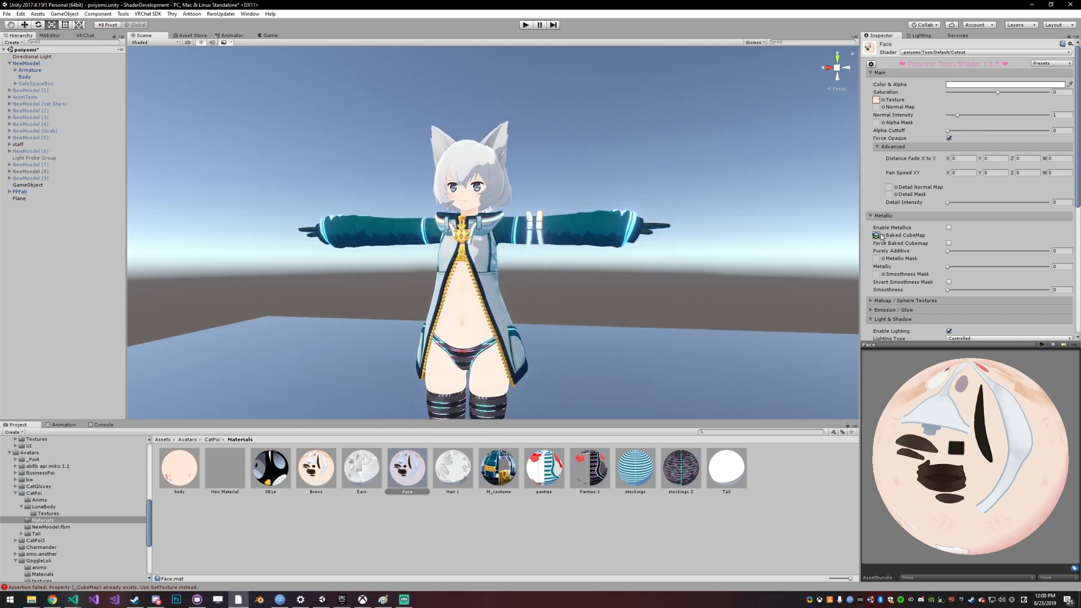
pyautogui.scroll(-3, 940, 253)
pyautogui.scroll(-1, 940, 253)
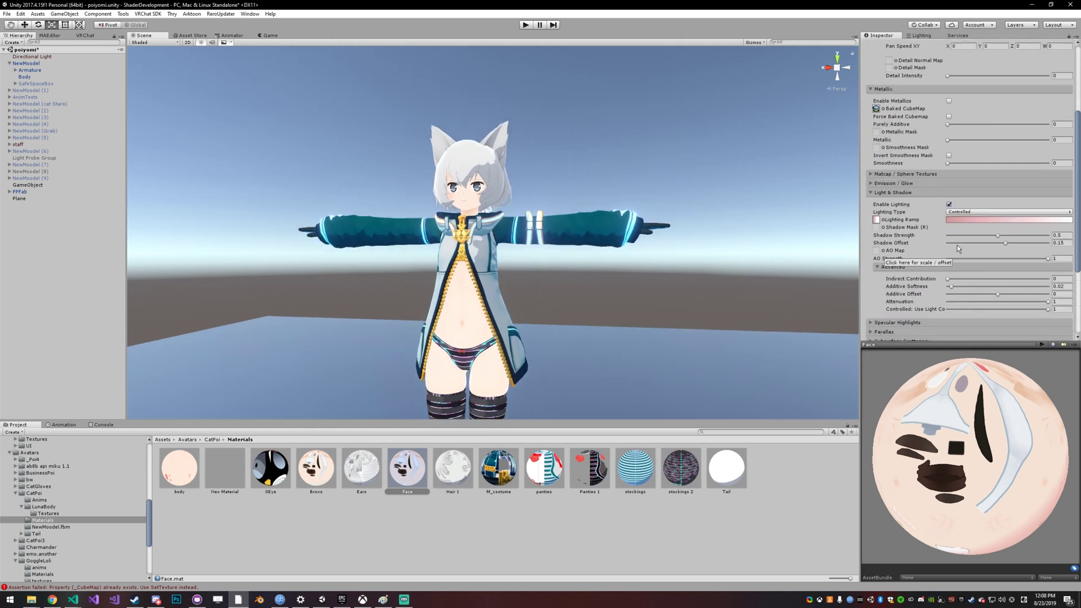
pyautogui.click(974, 212)
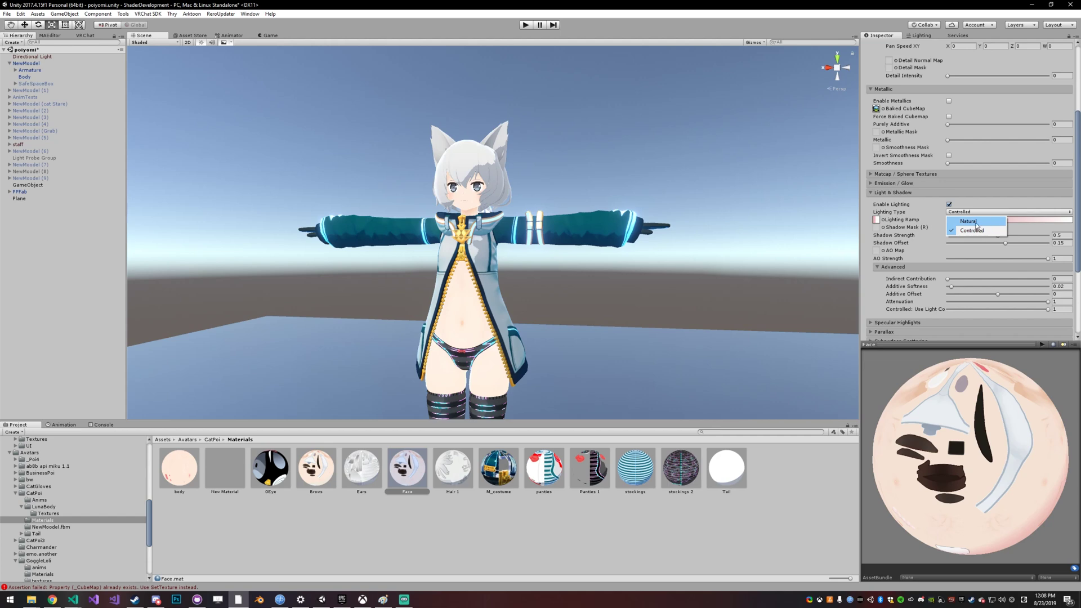
pyautogui.moveTo(589, 178); pyautogui.dragTo(485, 142, button='right')
pyautogui.keyDown('alt'); pyautogui.moveTo(485, 141); pyautogui.dragTo(647, 241); pyautogui.keyUp('alt')
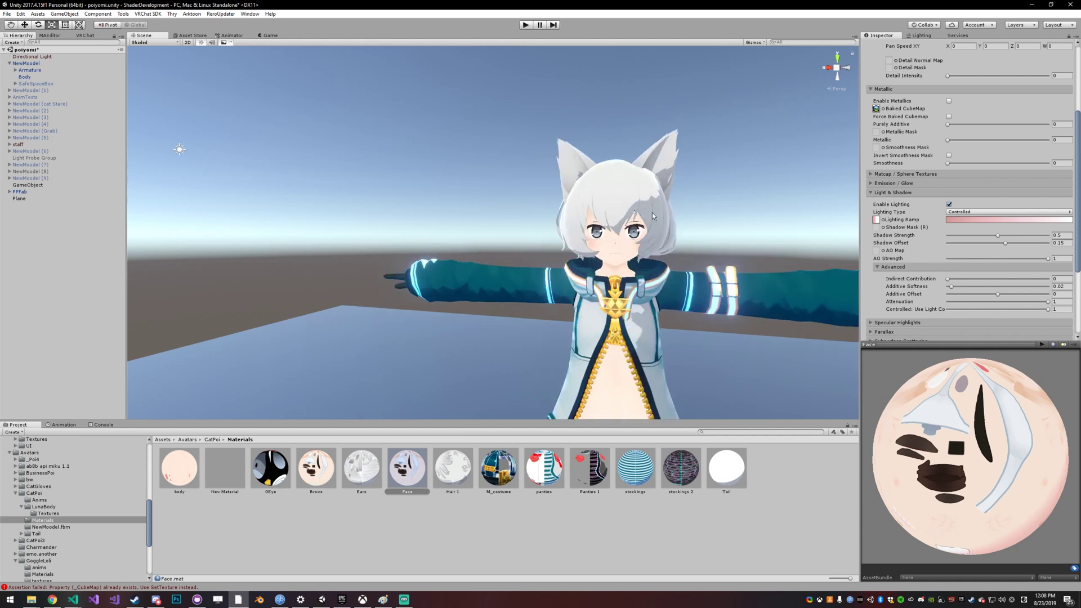
pyautogui.keyDown('alt'); pyautogui.moveTo(669, 242); pyautogui.dragTo(538, 163); pyautogui.keyUp('alt')
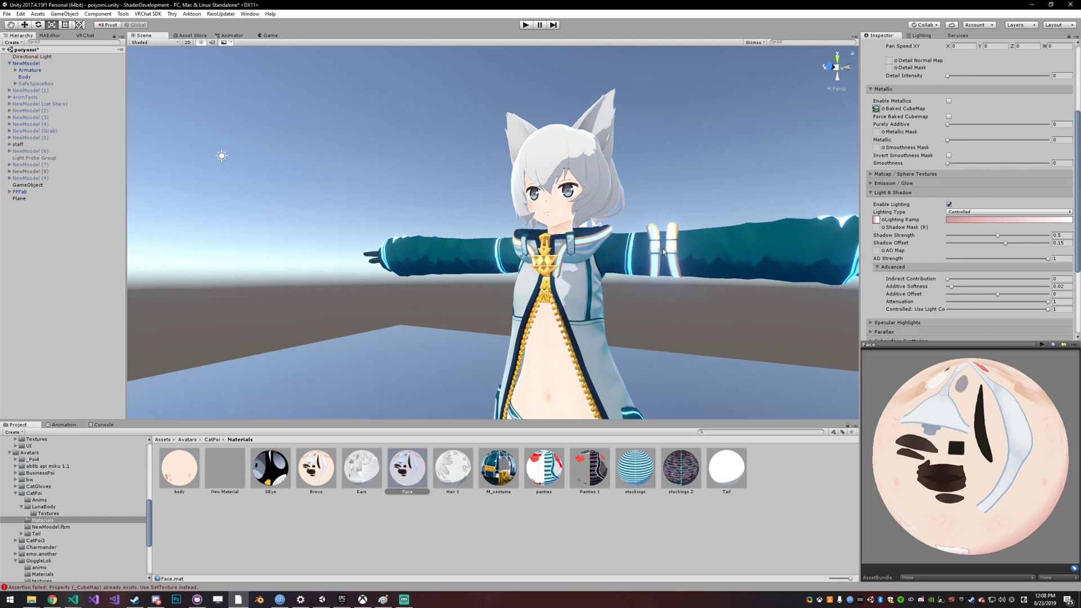
pyautogui.moveTo(663, 252); pyautogui.dragTo(699, 280, button='right')
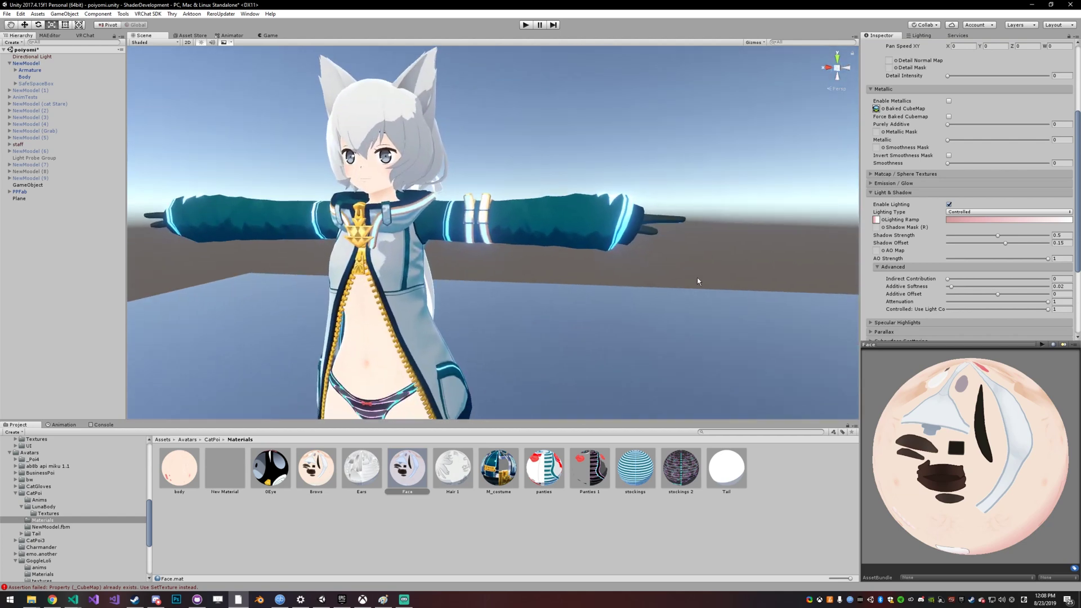
# - Switch the Face material's Lighting Type to Natural and back to Controlled to compare the shading on the avatar
pyautogui.click(953, 212)
pyautogui.click(966, 221)
pyautogui.click(960, 211)
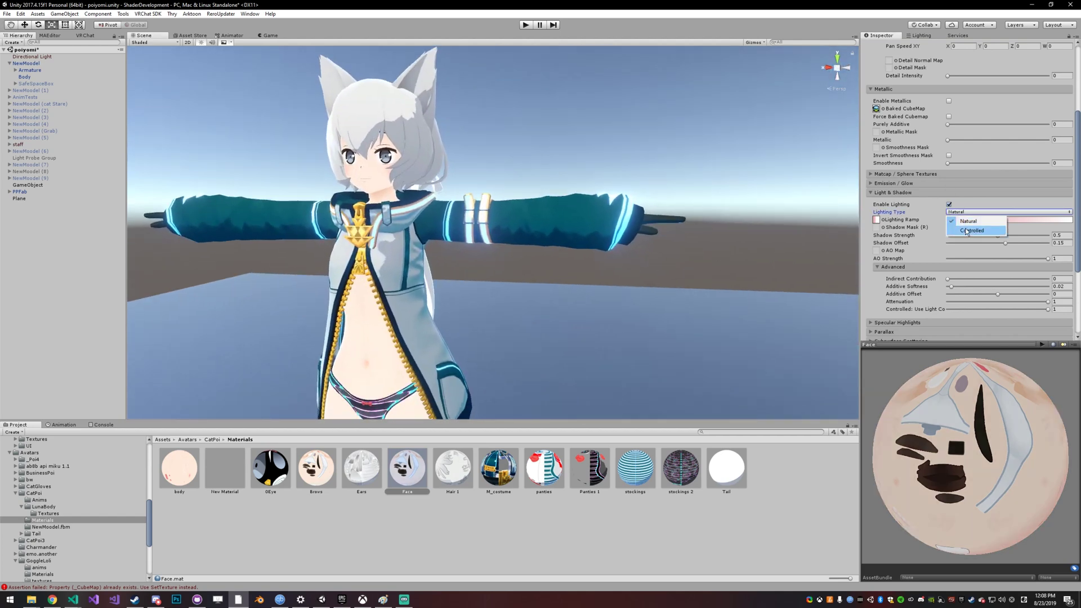
pyautogui.click(966, 231)
pyautogui.moveTo(430, 164); pyautogui.dragTo(620, 188, button='middle')
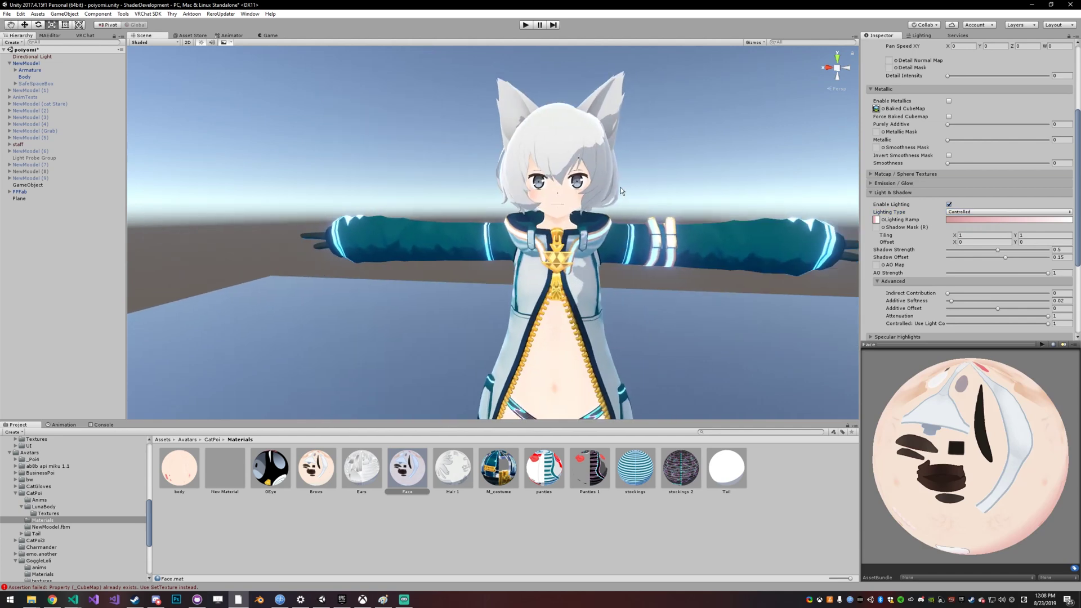
pyautogui.scroll(-4, 622, 193)
pyautogui.moveTo(637, 226); pyautogui.dragTo(639, 243, button='right')
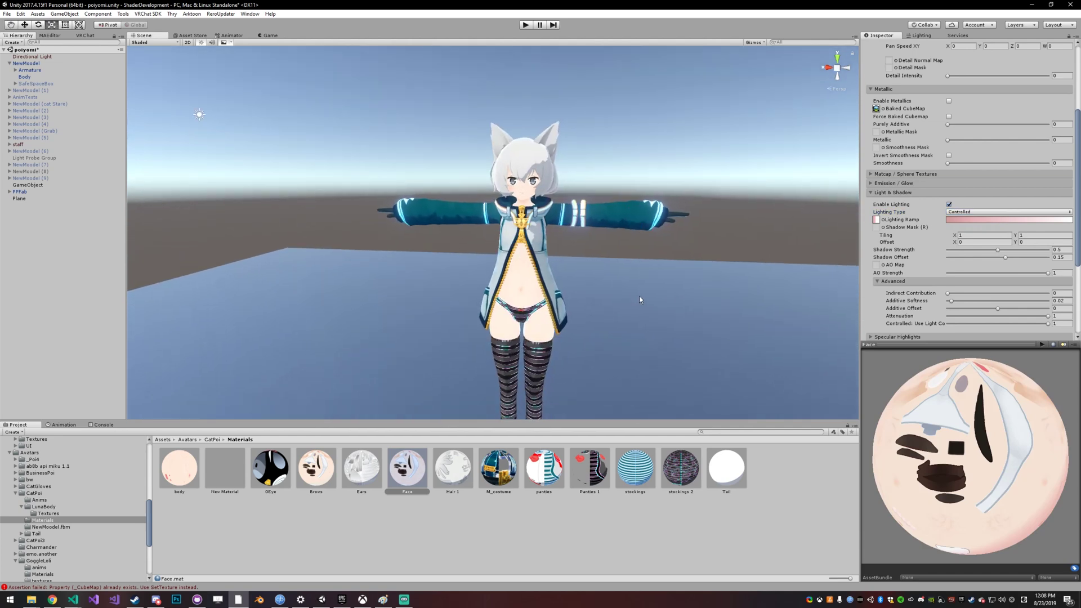
# - Add the body material to the Face material selection so both can be edited together
pyautogui.keyDown('ctrl'); pyautogui.click(189, 462); pyautogui.keyUp('ctrl')
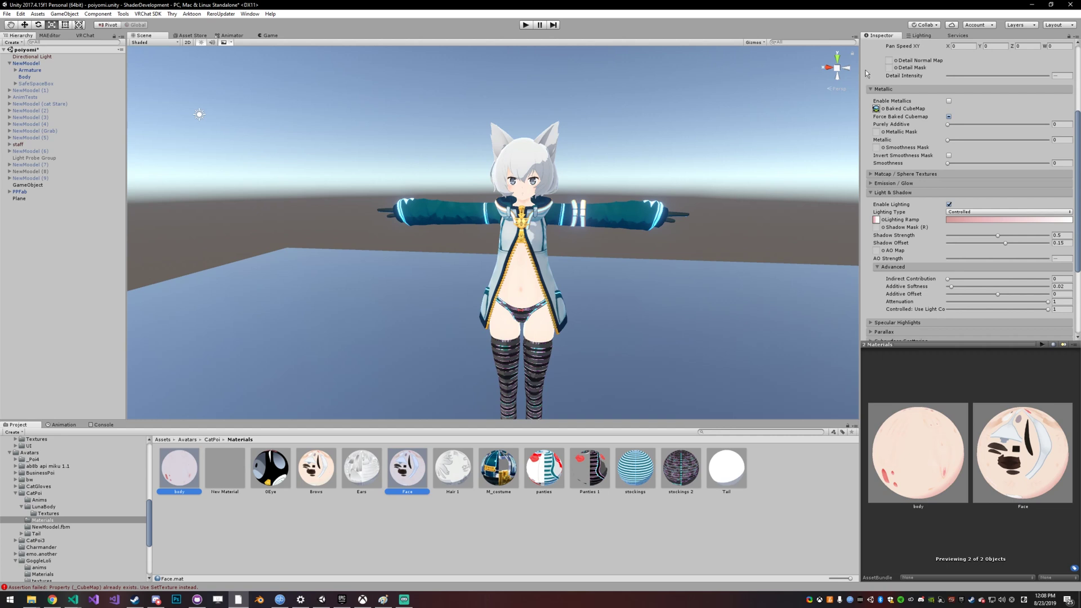
pyautogui.scroll(5, 673, 211)
pyautogui.moveTo(673, 210); pyautogui.dragTo(669, 211, button='middle')
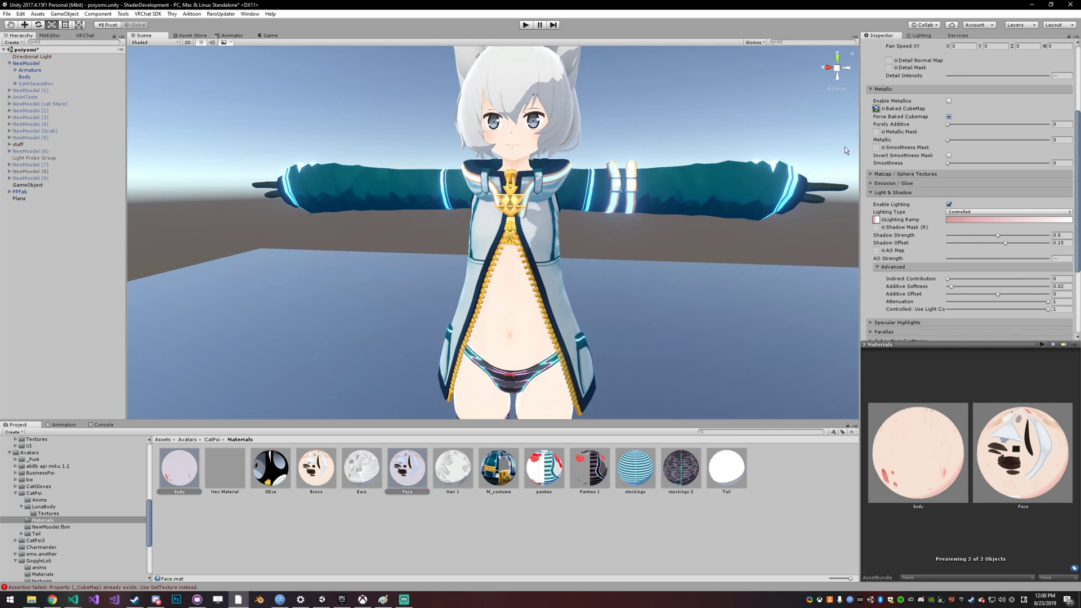
pyautogui.scroll(5, 1018, 148)
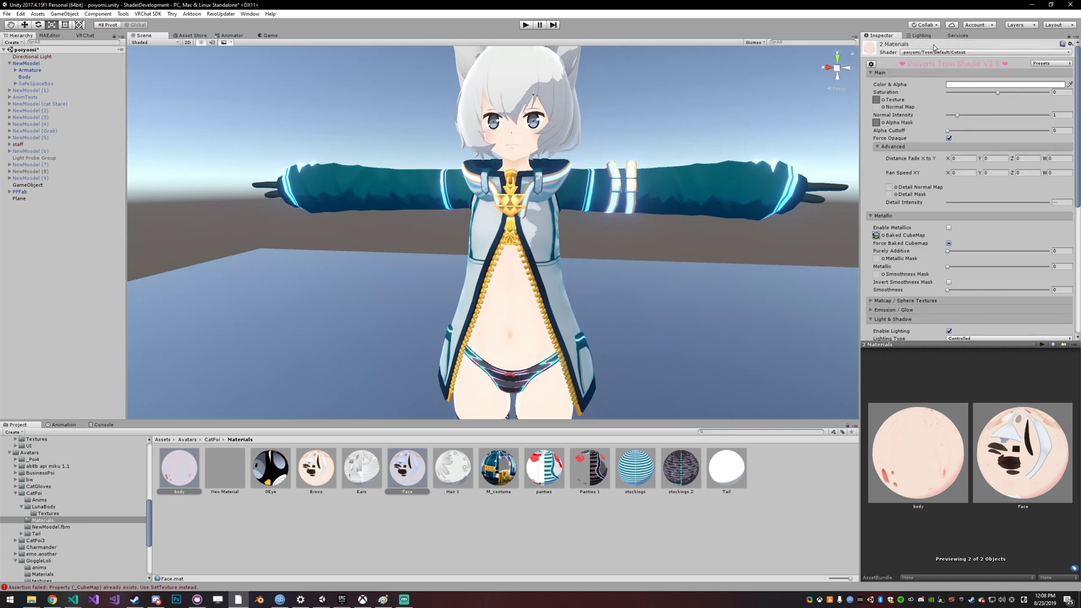
# - Open the scene lighting settings, try Color as the Environment Lighting source and return it to Skybox
pyautogui.click(250, 14)
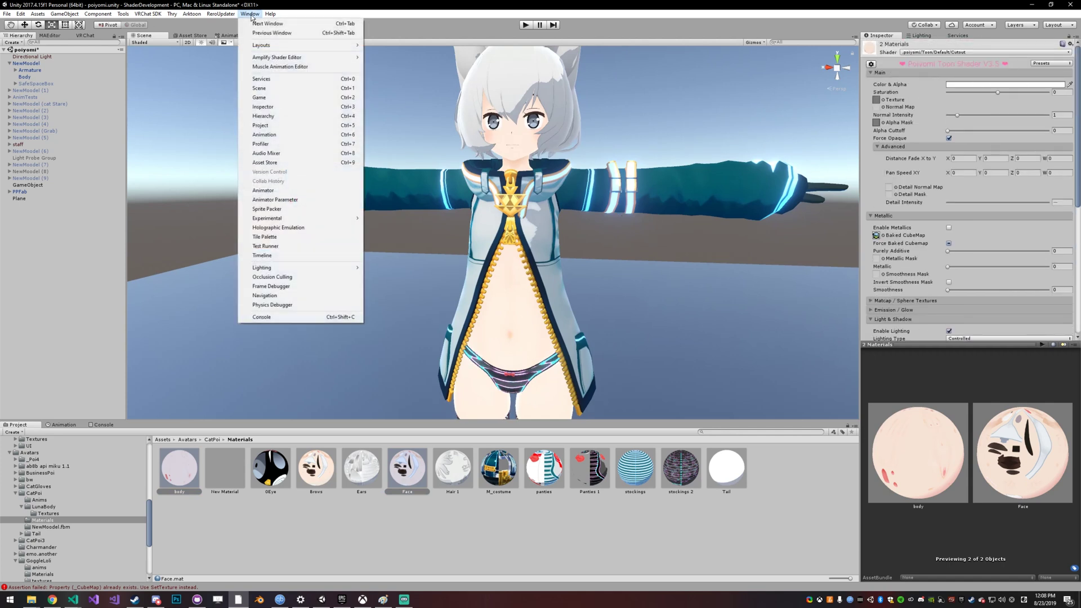
pyautogui.moveTo(332, 269)
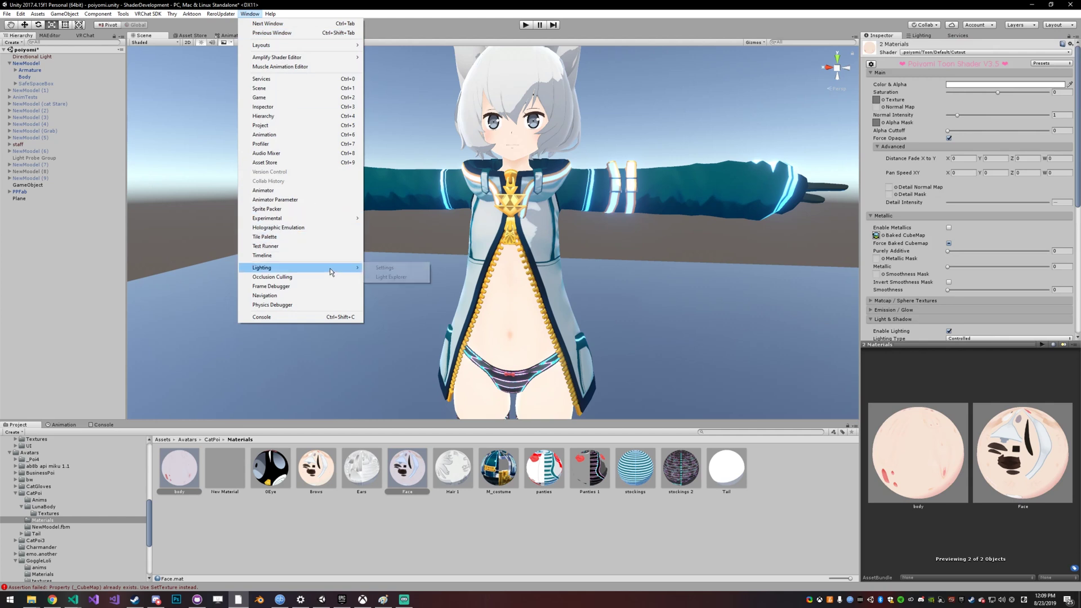
pyautogui.click(383, 267)
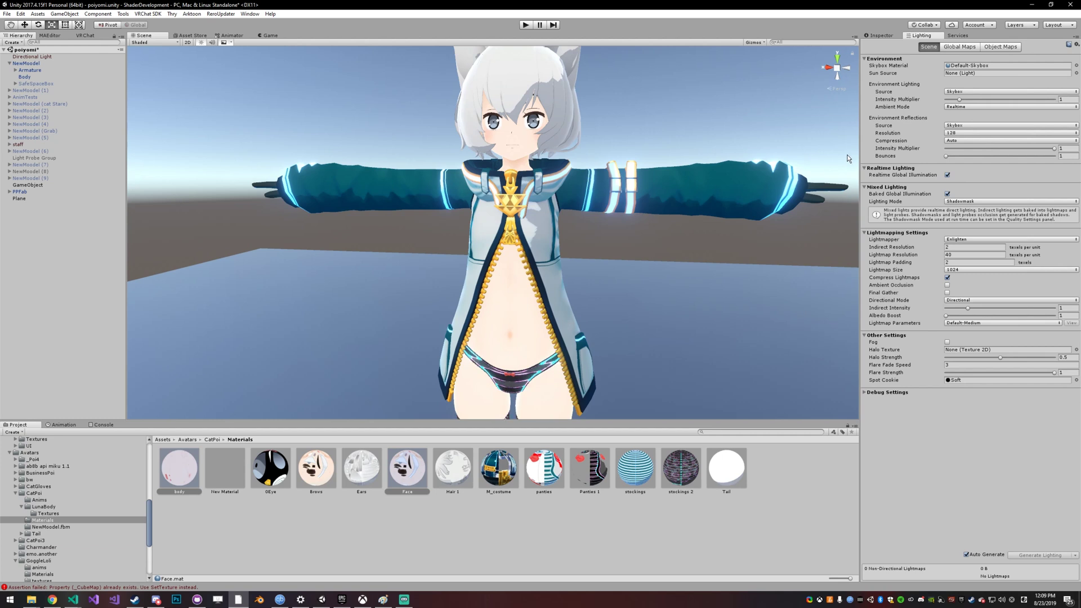
pyautogui.click(956, 93)
pyautogui.click(955, 109)
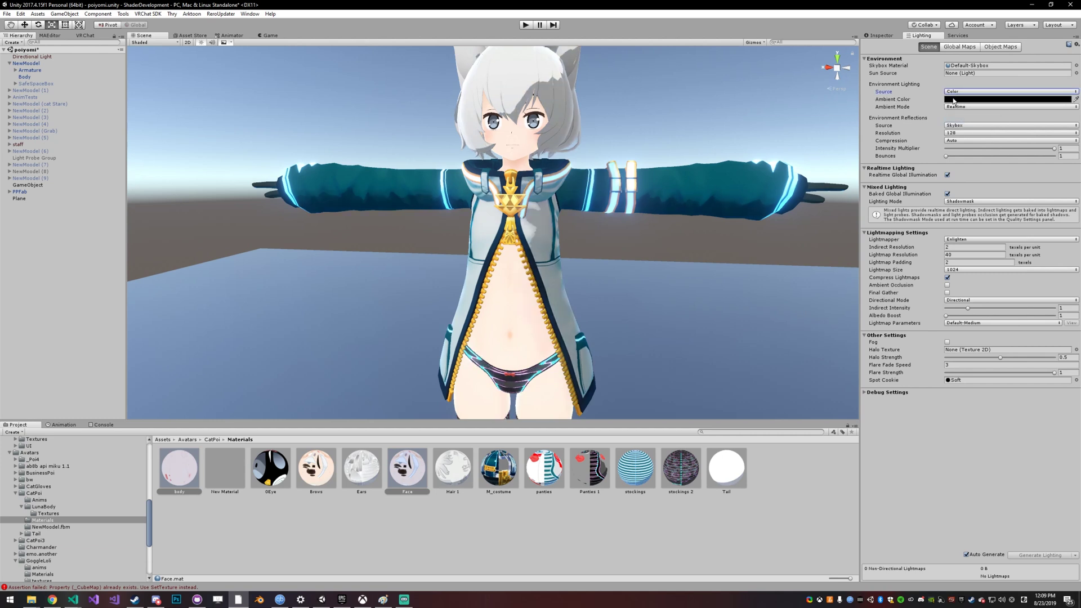
pyautogui.click(955, 91)
pyautogui.click(966, 101)
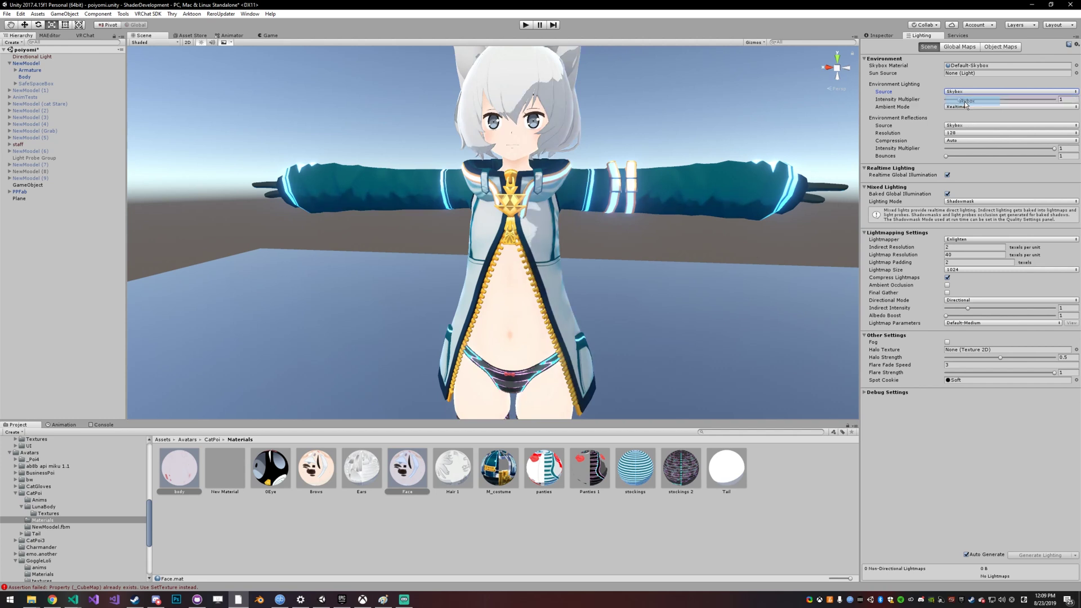
# - Set the Environment Lighting Intensity Multiplier to 0 and inspect the shadows on the avatar
pyautogui.moveTo(963, 100); pyautogui.dragTo(921, 102)
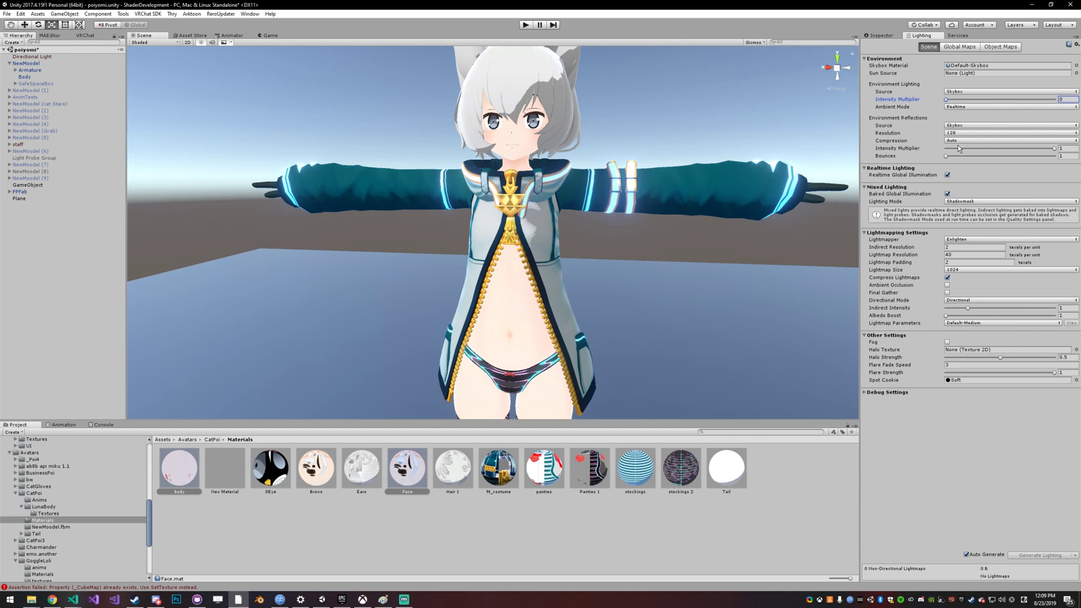
pyautogui.moveTo(581, 371); pyautogui.dragTo(679, 296, button='right')
pyautogui.moveTo(690, 209); pyautogui.dragTo(777, 158, button='middle')
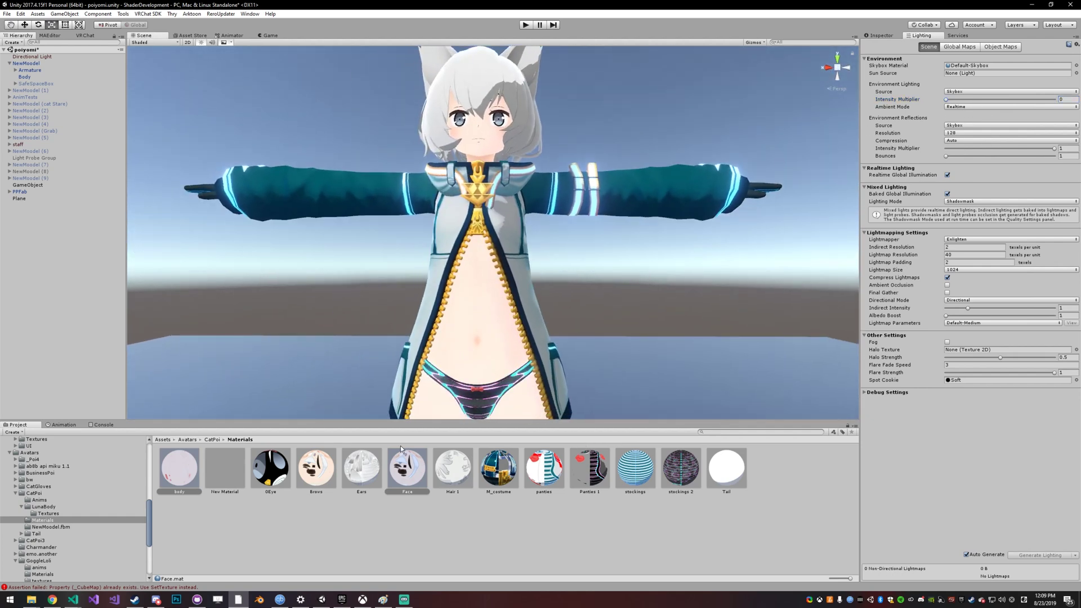
# - Reselect the body and Face materials together and inspect the avatar's face and body shading
pyautogui.click(182, 468)
pyautogui.keyDown('ctrl'); pyautogui.click(393, 459); pyautogui.keyUp('ctrl')
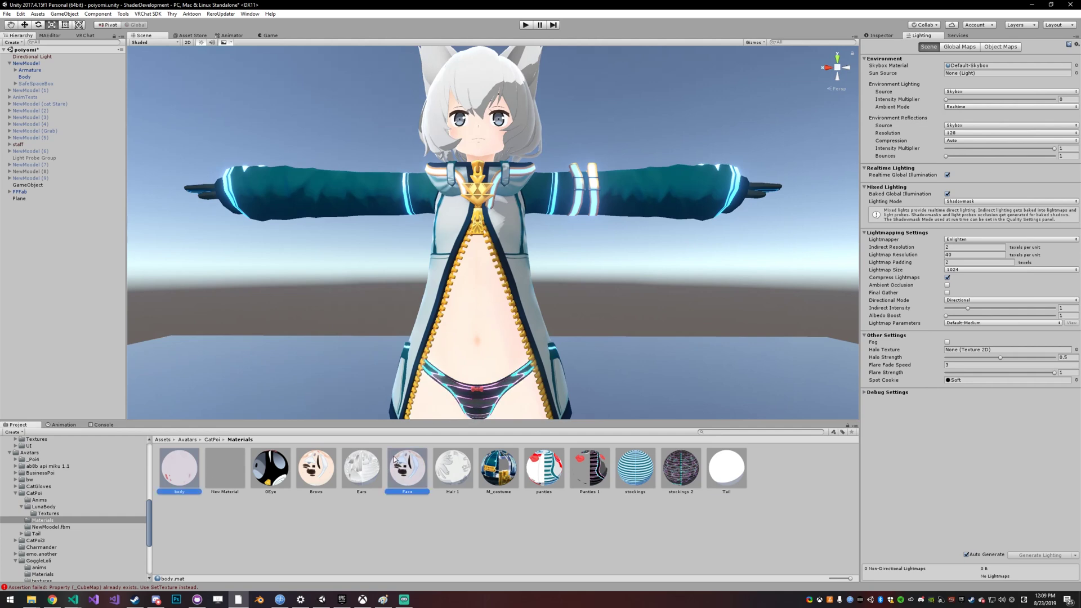
pyautogui.moveTo(515, 201); pyautogui.dragTo(466, 327, button='middle')
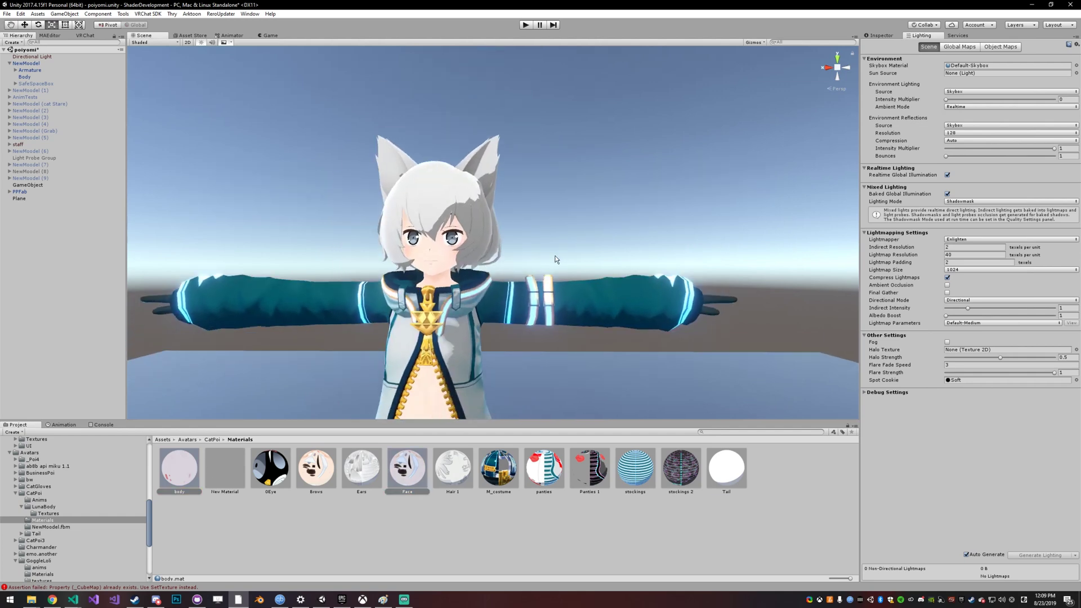
pyautogui.moveTo(555, 256); pyautogui.dragTo(555, 287, button='right')
pyautogui.moveTo(555, 287); pyautogui.dragTo(562, 267, button='middle')
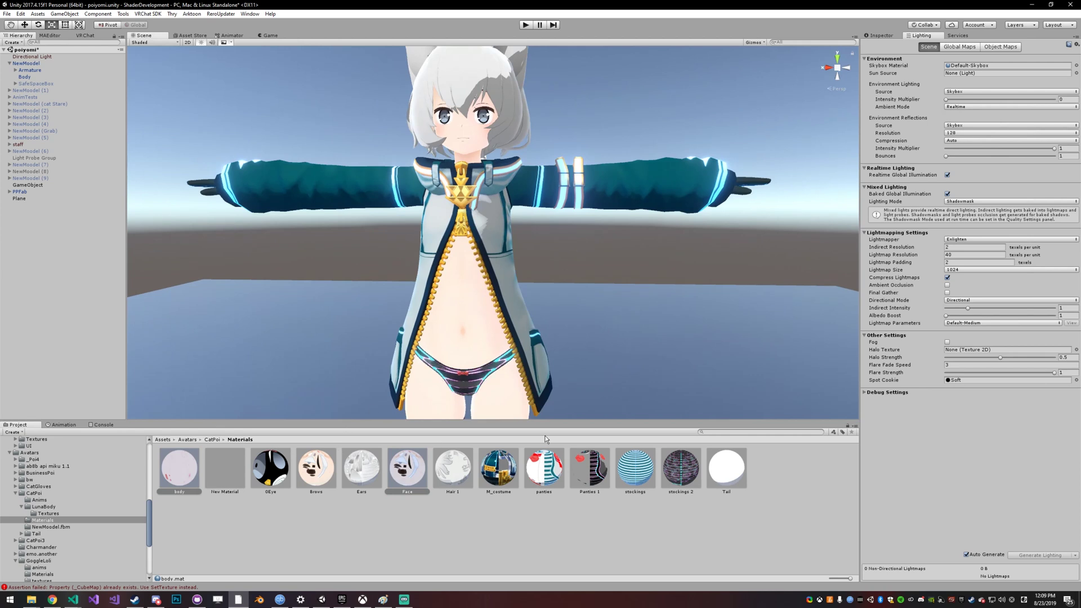
# - Raise the Shadow Strength of the selected body and Face materials to 1, and bring it back down to about 0.64
pyautogui.click(883, 35)
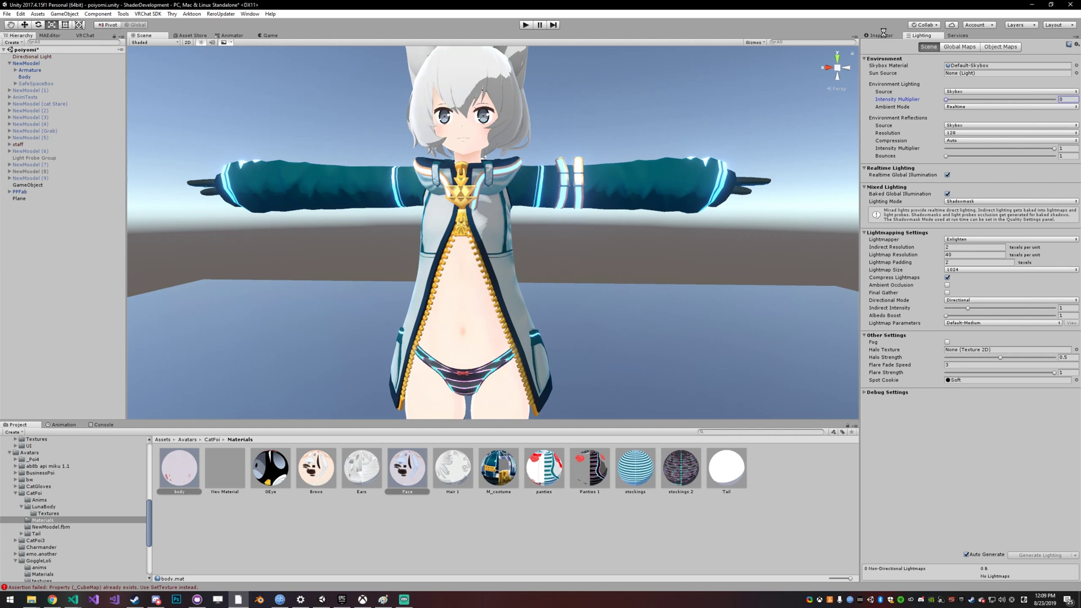
pyautogui.click(882, 35)
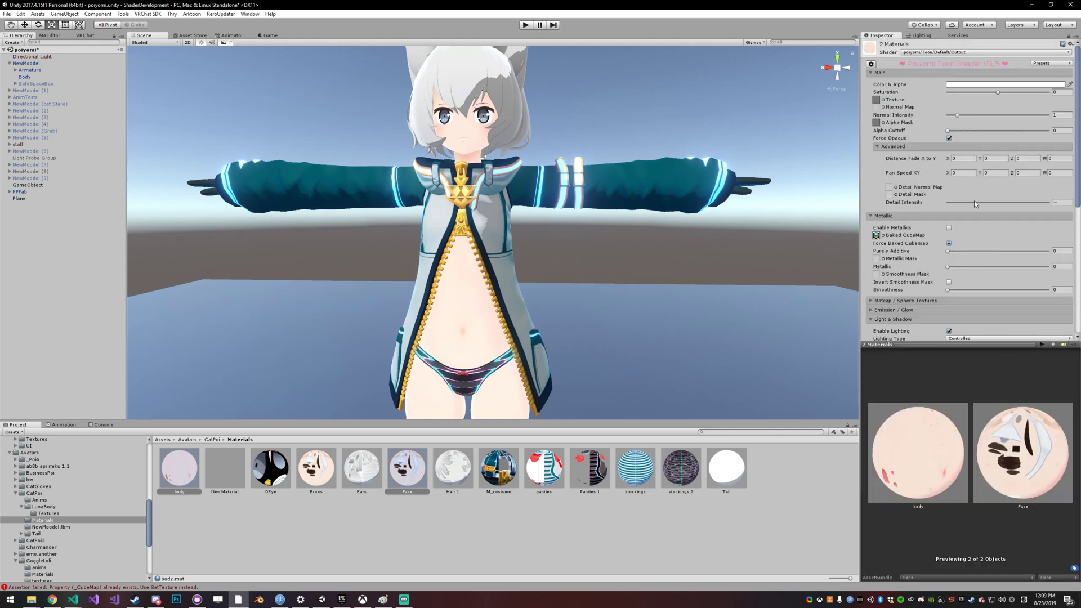
pyautogui.scroll(-2, 979, 214)
pyautogui.scroll(-2, 962, 220)
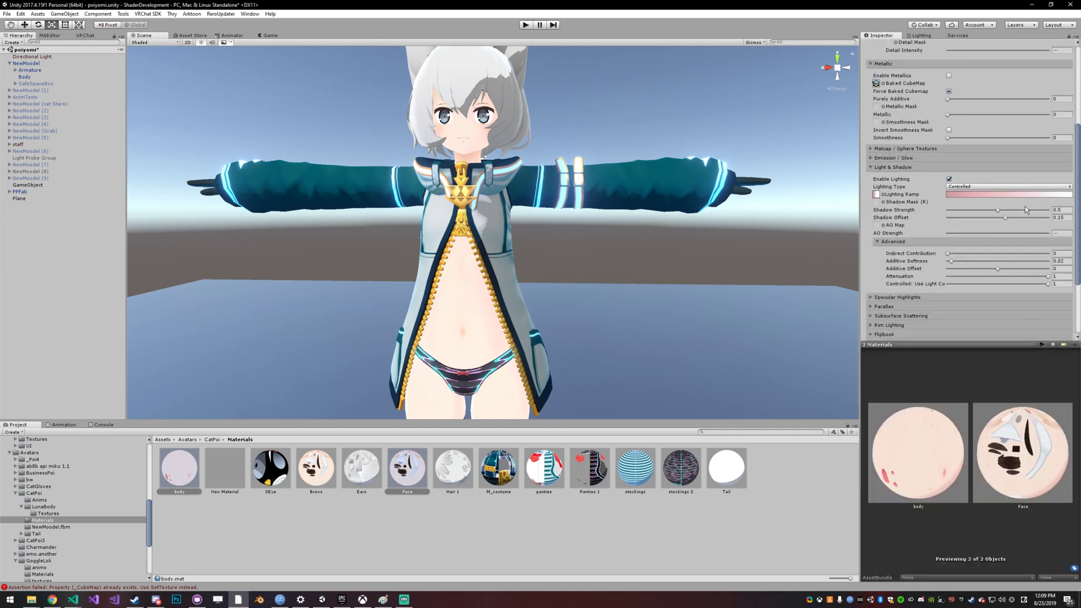
pyautogui.scroll(-1, 972, 194)
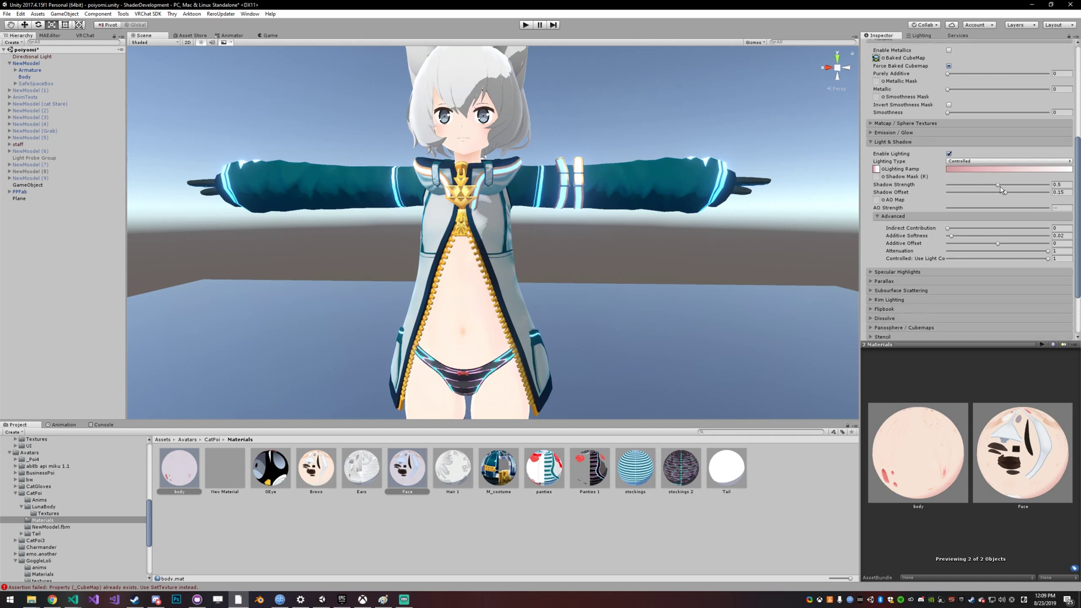
pyautogui.moveTo(1000, 187); pyautogui.dragTo(1075, 183)
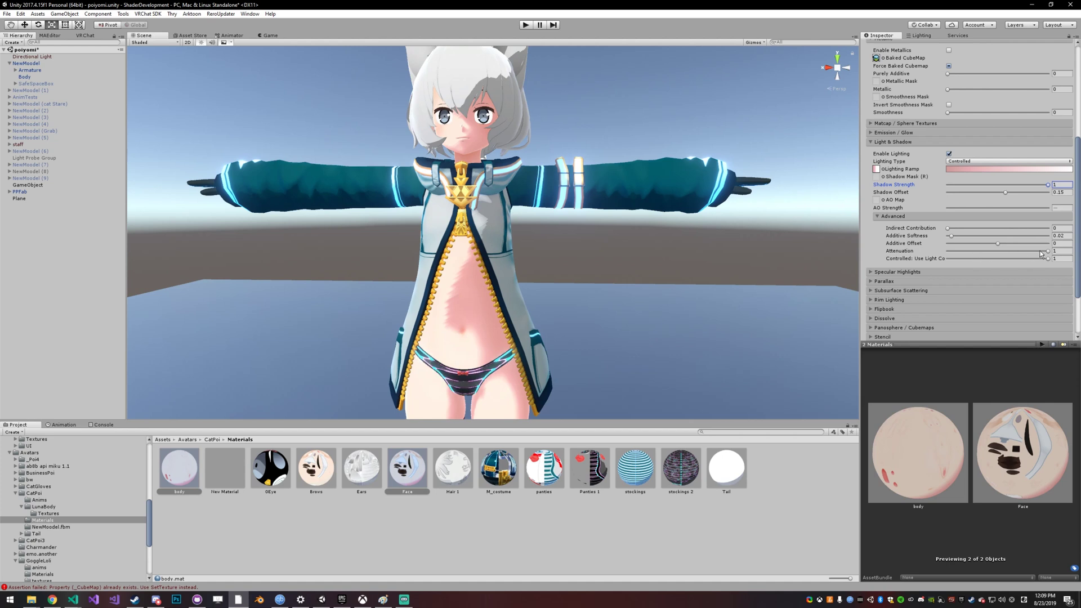
pyautogui.moveTo(1041, 254)
pyautogui.mouseDown()
pyautogui.moveTo(902, 251)
pyautogui.moveTo(1047, 251)
pyautogui.mouseUp()
pyautogui.moveTo(1040, 184); pyautogui.dragTo(1004, 184)
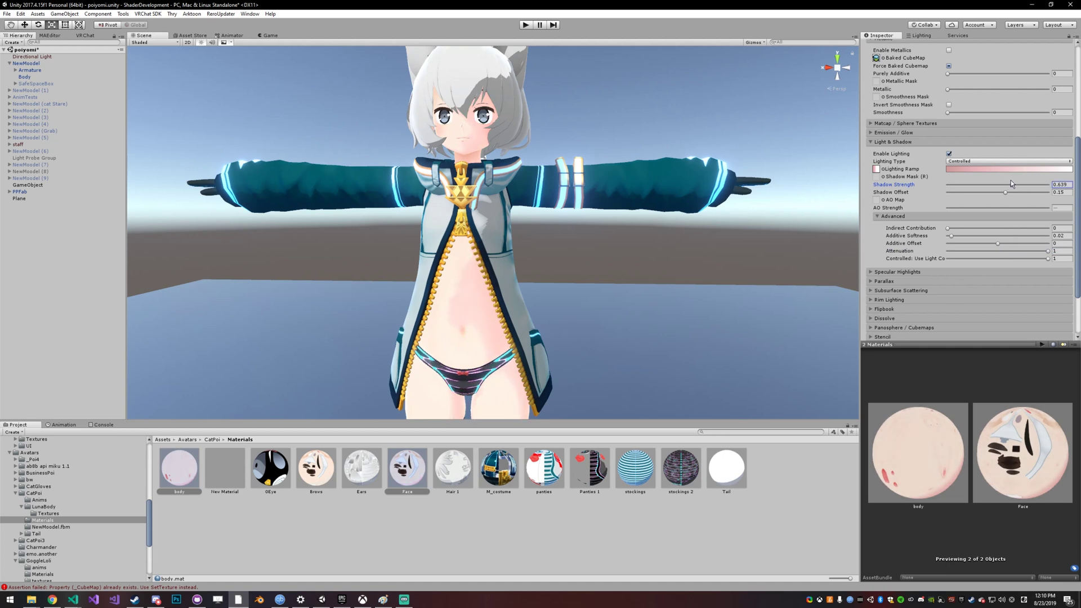
# - Select only the Face material and set its Shadow Strength to 0.55
pyautogui.click(407, 469)
pyautogui.moveTo(1009, 184); pyautogui.dragTo(1004, 186)
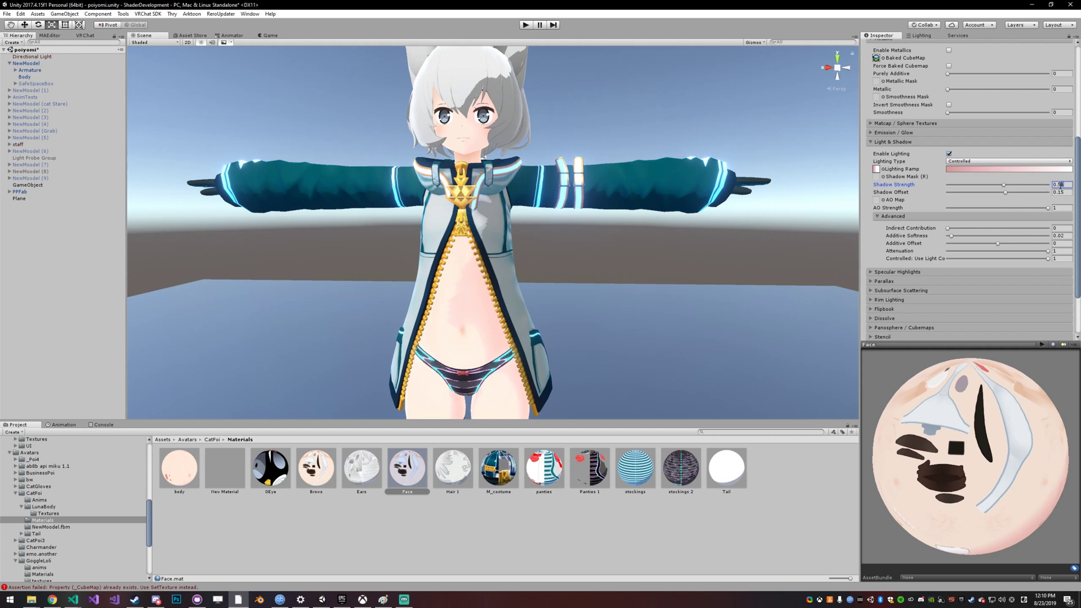
pyautogui.press('BackSpace')
pyautogui.write('5')
pyautogui.moveTo(661, 250); pyautogui.dragTo(635, 228, button='middle')
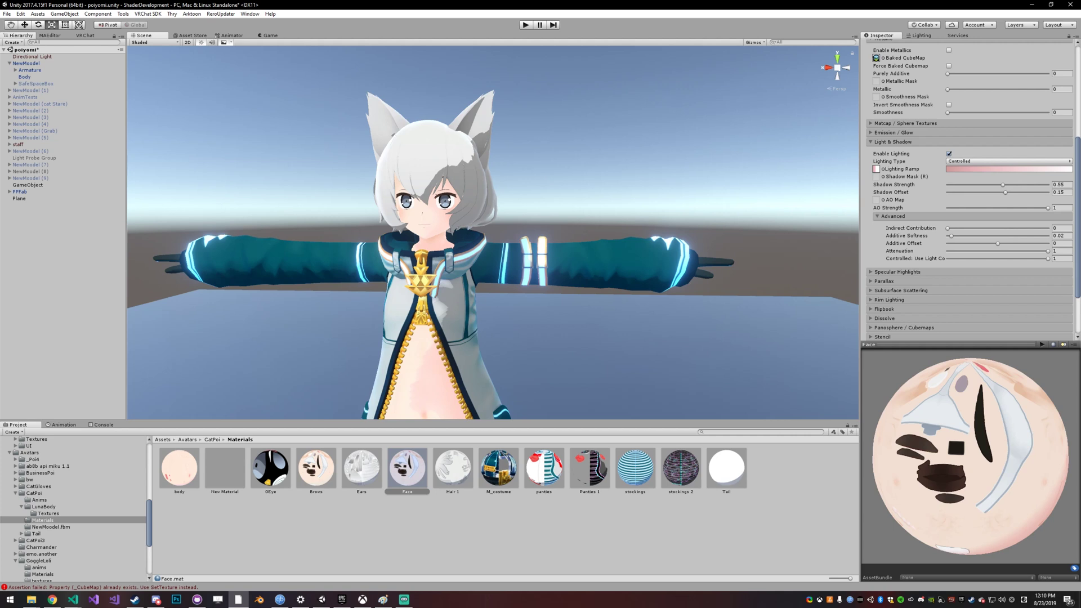
# - Select the Directional Light beside the avatar and change its colour to pure red
pyautogui.press('super+e')
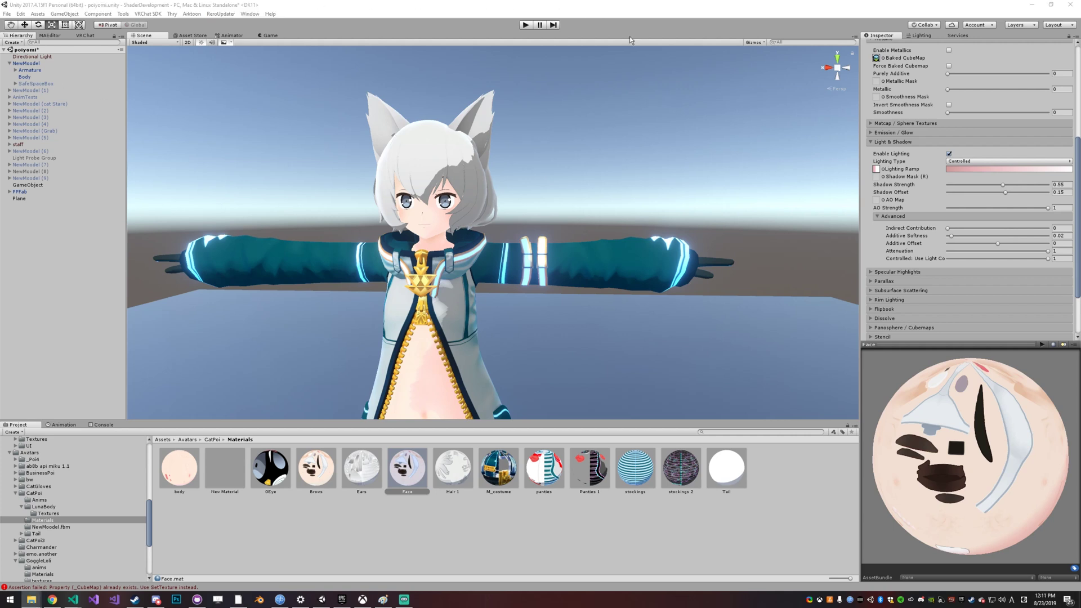
pyautogui.moveTo(683, 157); pyautogui.dragTo(664, 171, button='right')
pyautogui.scroll(-5, 723, 156)
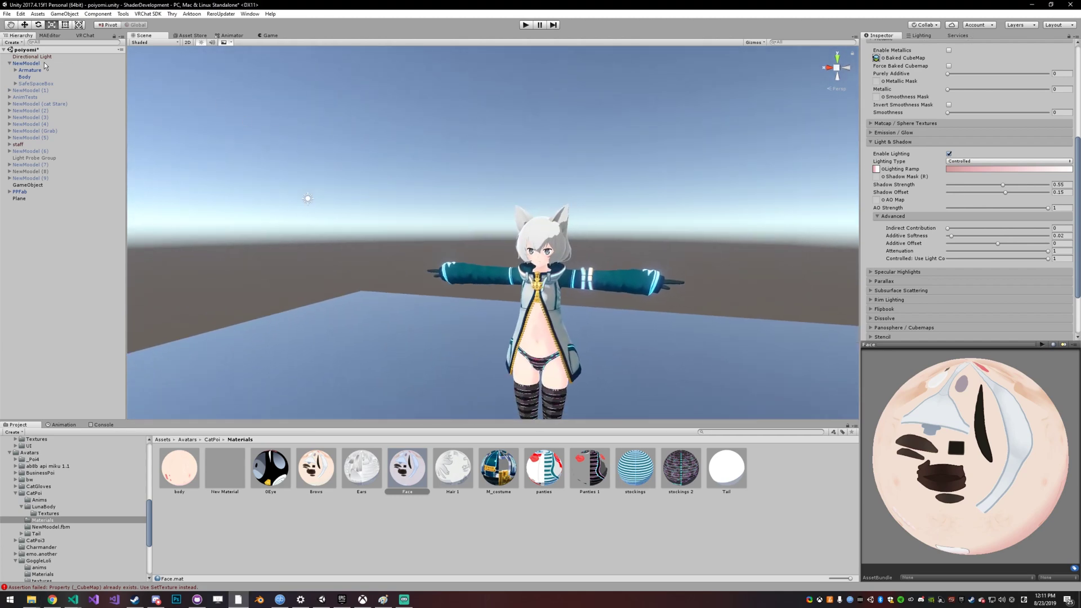
pyautogui.click(308, 198)
pyautogui.scroll(4, 511, 205)
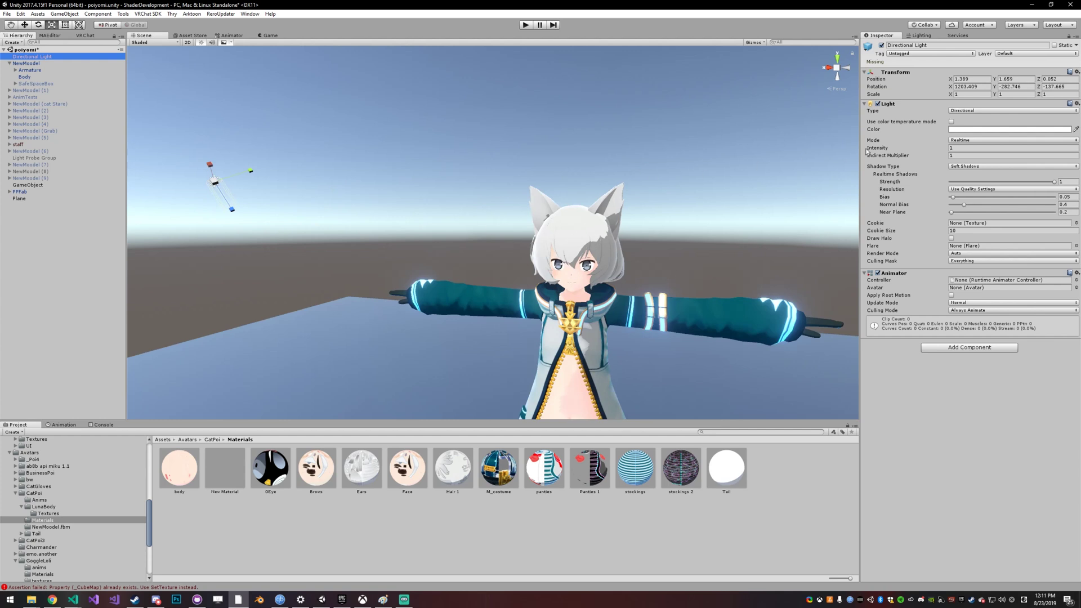
pyautogui.click(974, 130)
pyautogui.moveTo(951, 411); pyautogui.dragTo(979, 396)
pyautogui.click(714, 313)
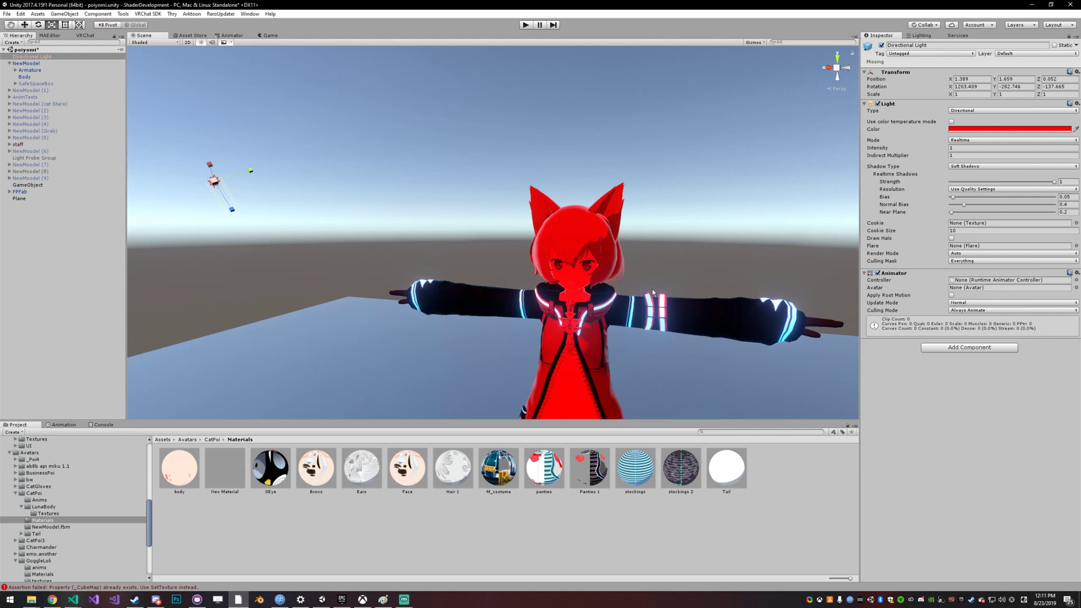
# - Shift the Directional Light's colour to blue (0056FF) and restore it to white (FFFFFF)
pyautogui.click(961, 128)
pyautogui.click(961, 128)
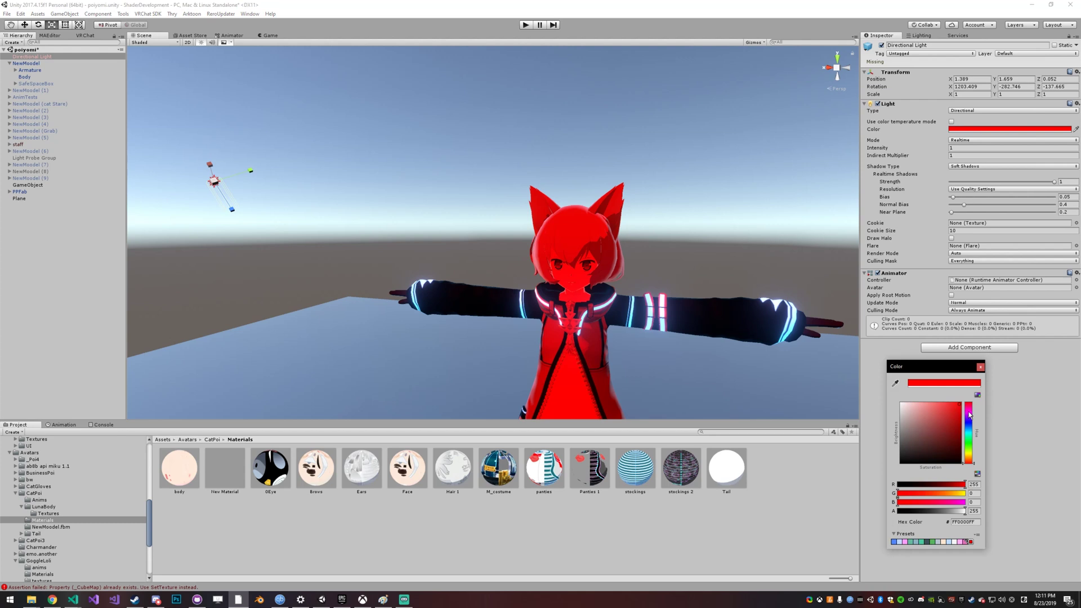
pyautogui.moveTo(968, 415); pyautogui.dragTo(969, 426)
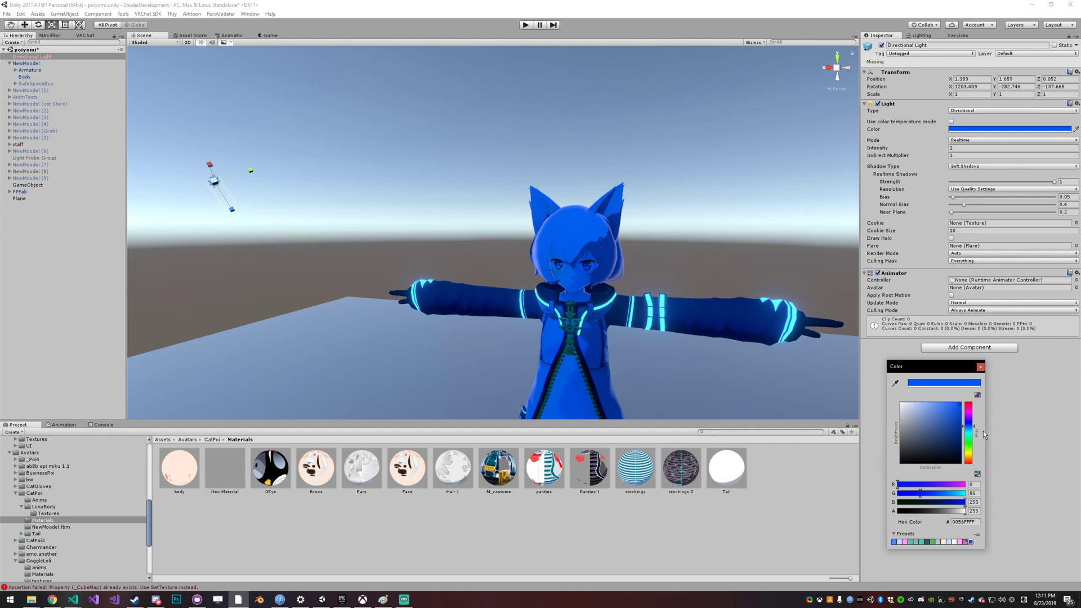
pyautogui.moveTo(973, 431); pyautogui.dragTo(877, 340)
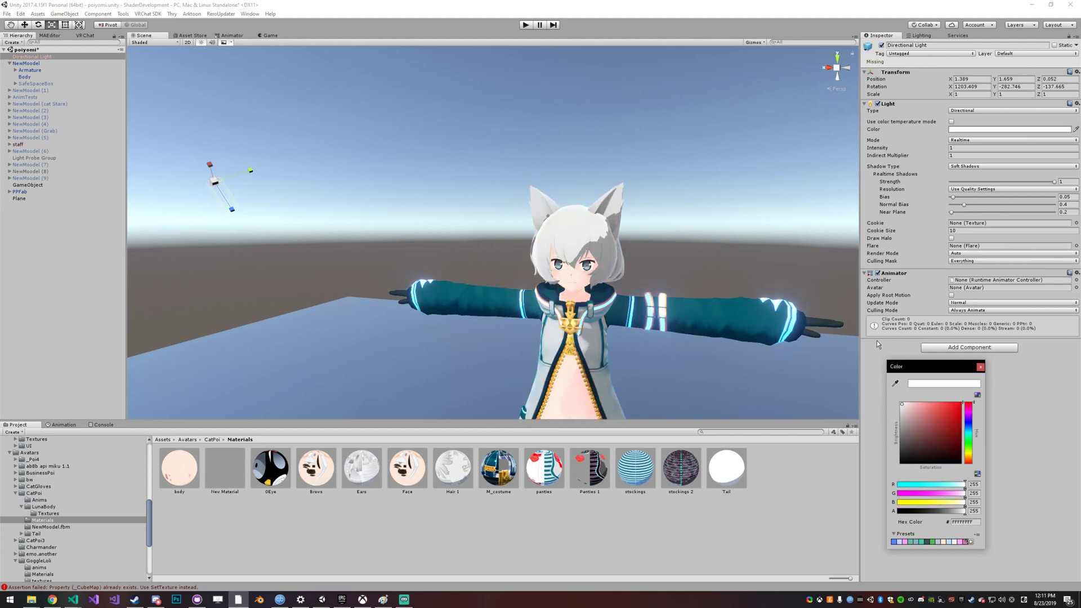
pyautogui.click(980, 367)
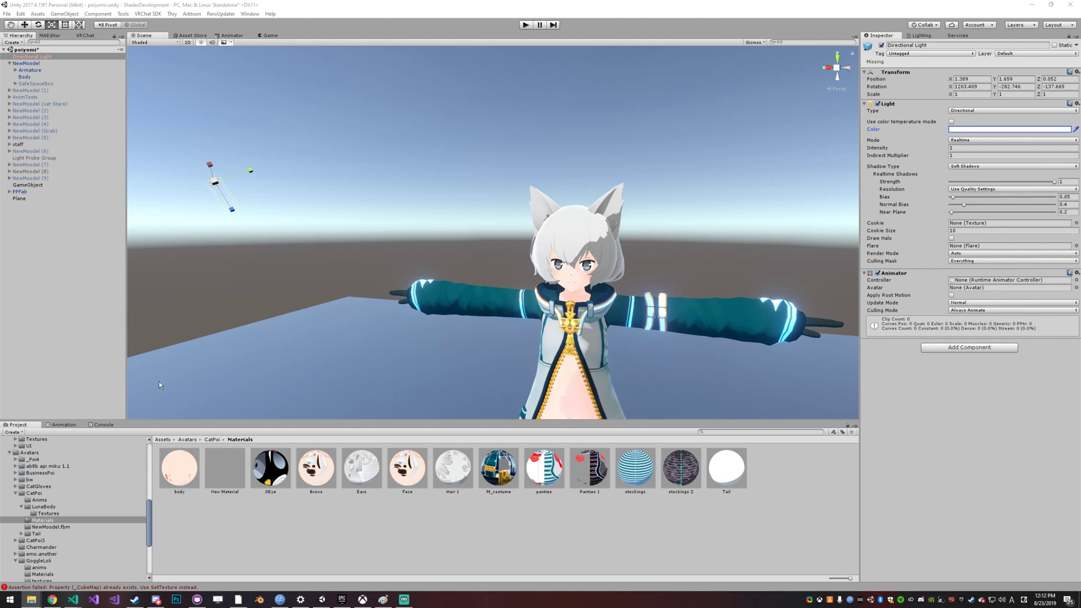
# - Select all thirteen avatar materials together, collapse their Metallic settings, and try a Pan Speed X of 1 before returning it to 0
pyautogui.click(191, 461)
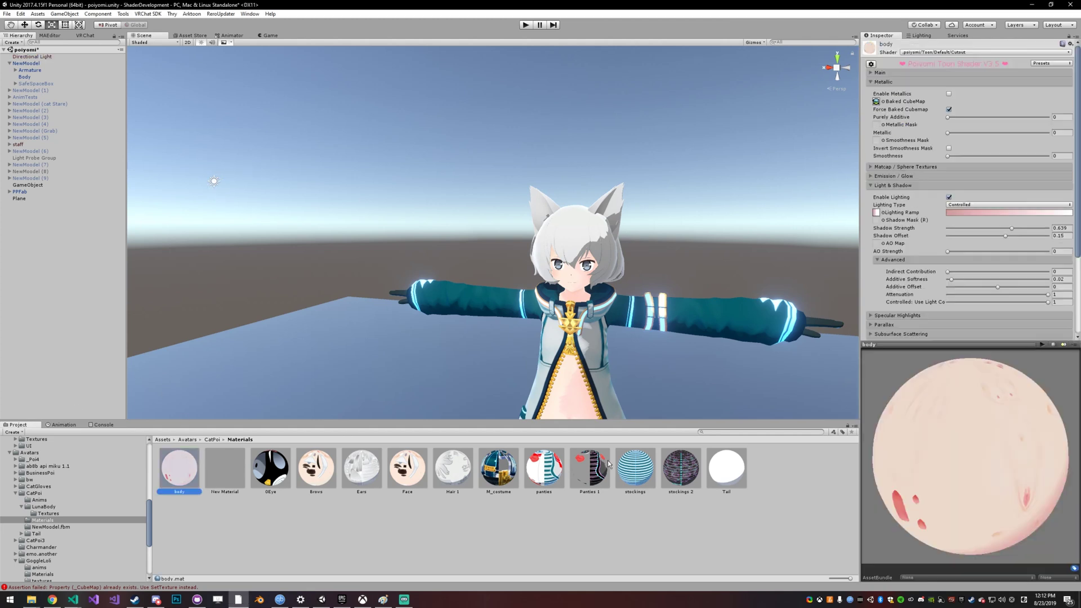
pyautogui.keyDown('shift'); pyautogui.click(715, 465); pyautogui.keyUp('shift')
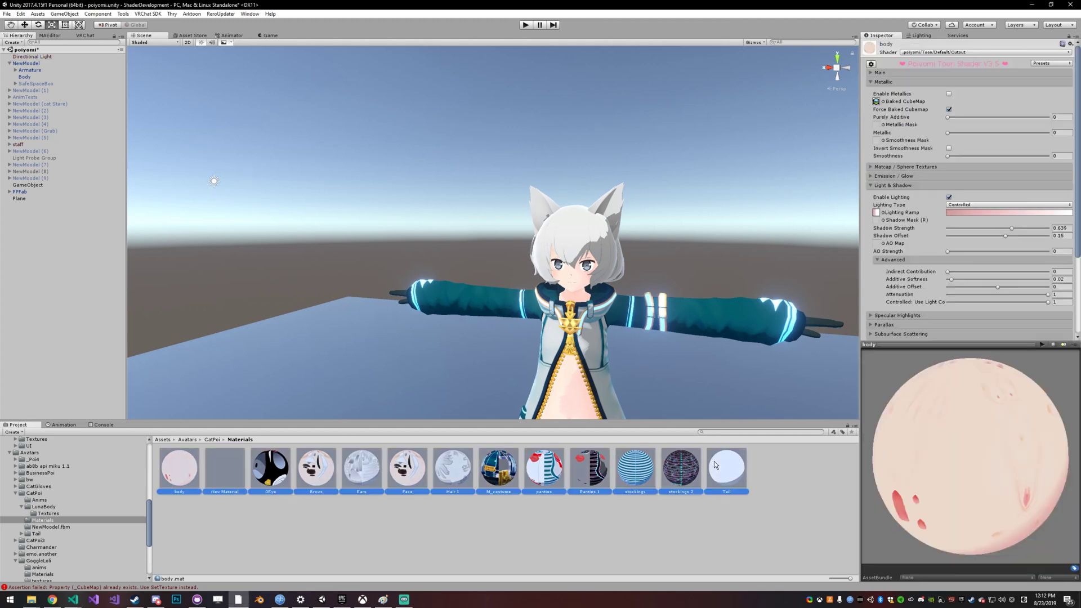
pyautogui.click(890, 74)
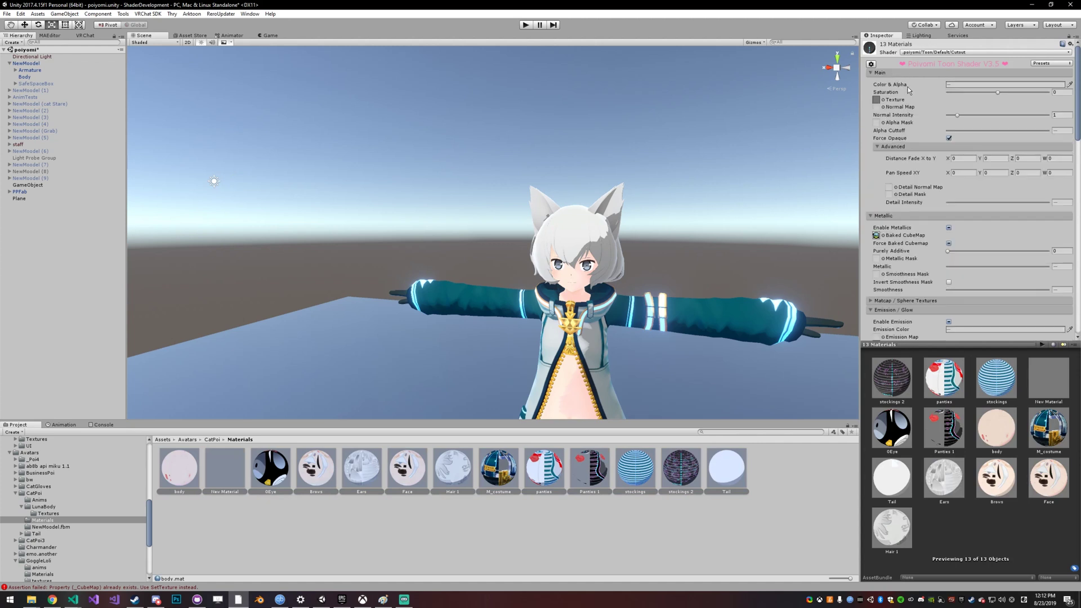
pyautogui.click(956, 216)
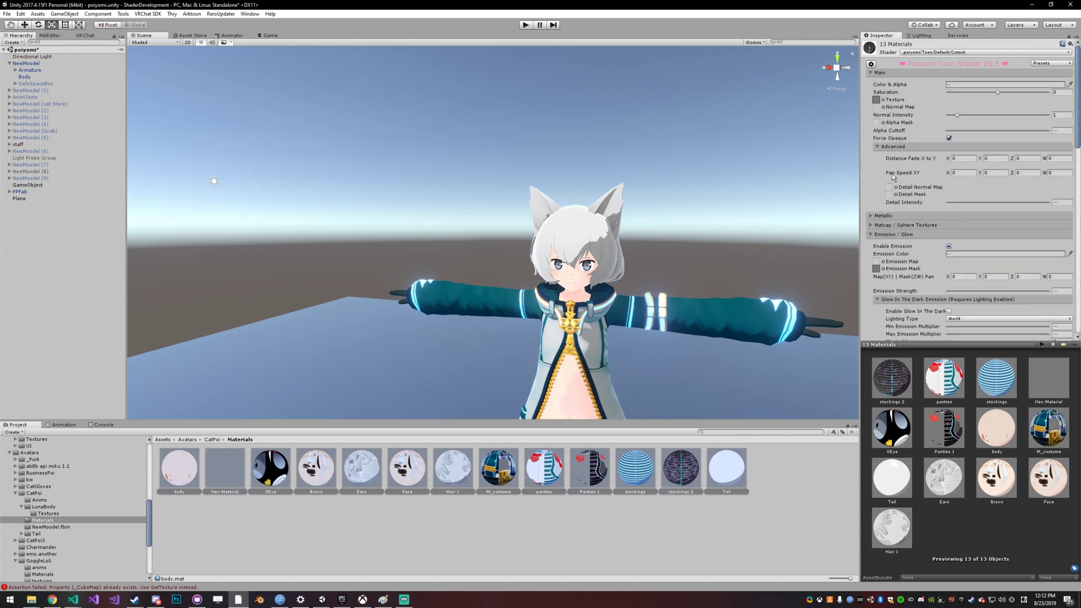
pyautogui.click(961, 175)
pyautogui.write('1')
pyautogui.write('0')
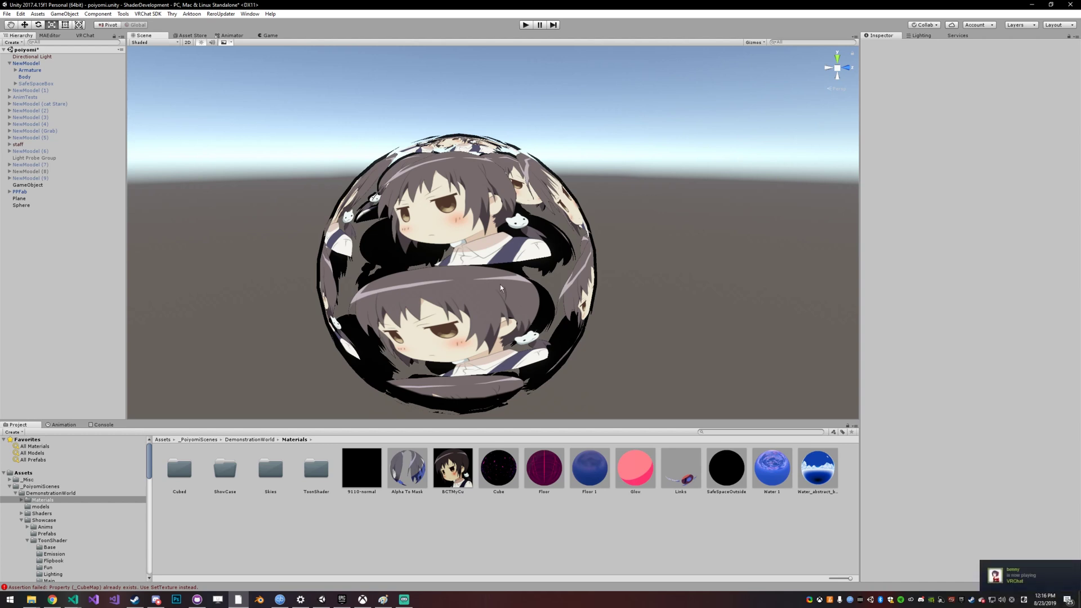
# - Reduce the outline Width of the sphere's material to 0.81 and deselect the sphere
pyautogui.click(485, 276)
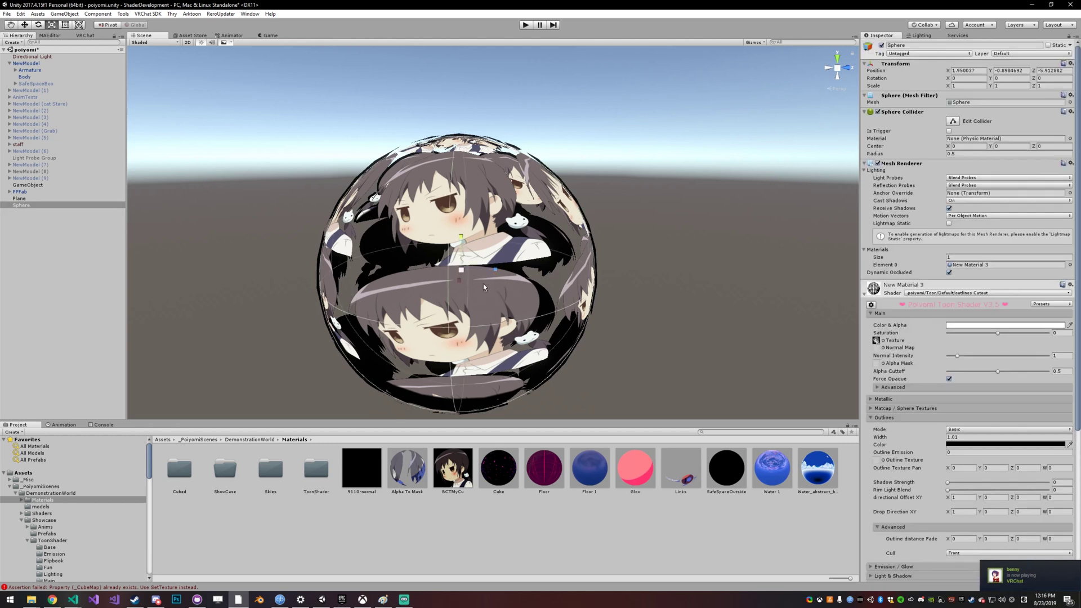
pyautogui.moveTo(936, 437); pyautogui.dragTo(935, 439)
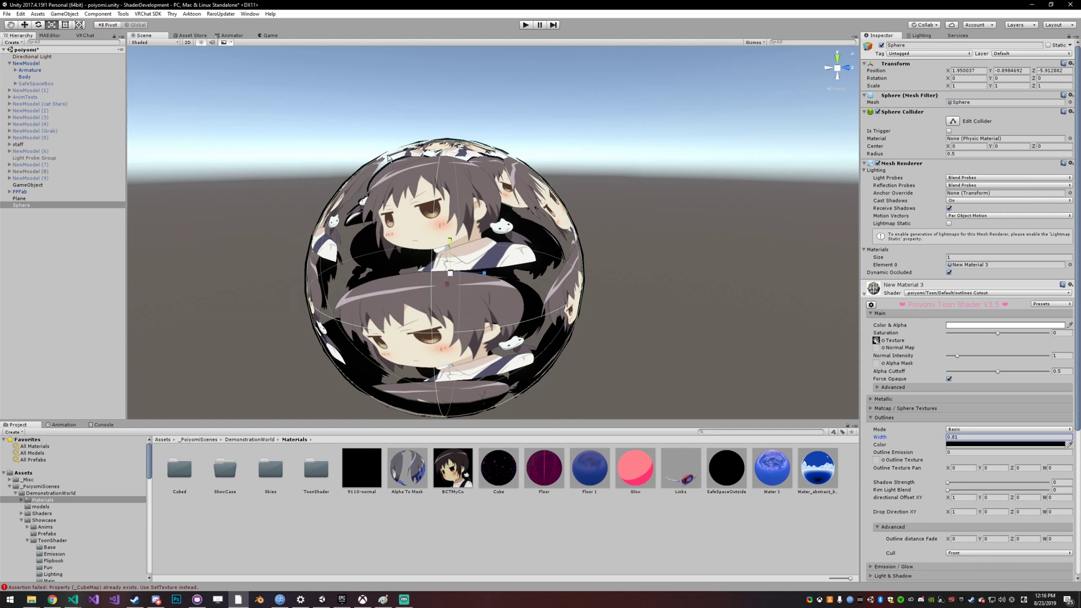
pyautogui.click(663, 226)
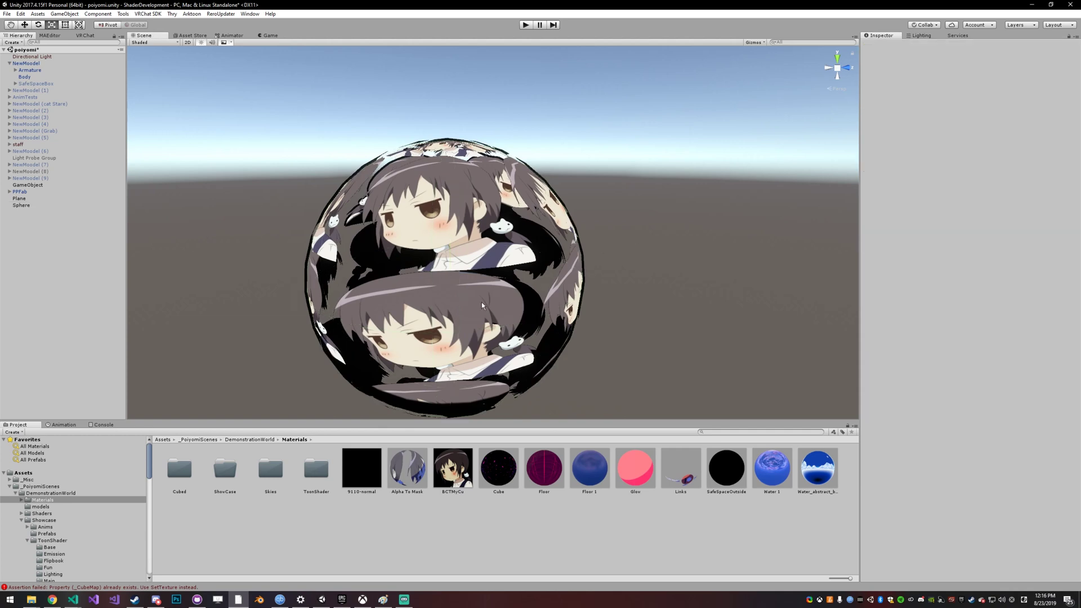
# - Rotate the textured sphere freely in the scene and deselect it
pyautogui.click(481, 302)
pyautogui.press('e')
pyautogui.moveTo(457, 268); pyautogui.dragTo(478, 256)
pyautogui.click(686, 287)
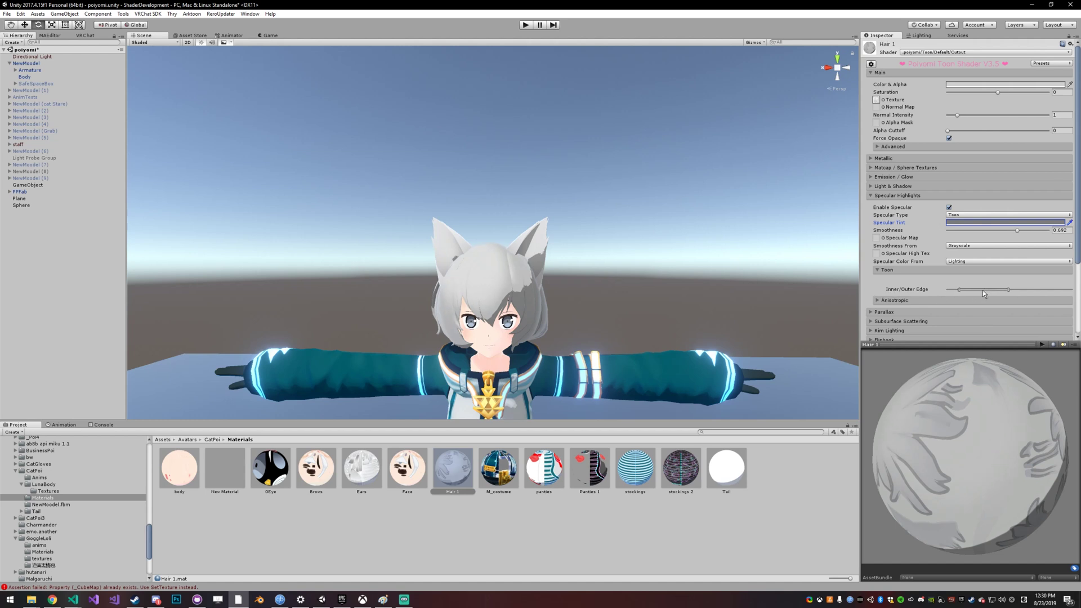
# - Narrow the Toon specular Inner/Outer Edge range of the Hair 1 material until both ends meet for a hard-edged highlight
pyautogui.moveTo(979, 290)
pyautogui.mouseDown()
pyautogui.moveTo(993, 292)
pyautogui.moveTo(951, 289)
pyautogui.moveTo(1004, 289)
pyautogui.mouseUp()
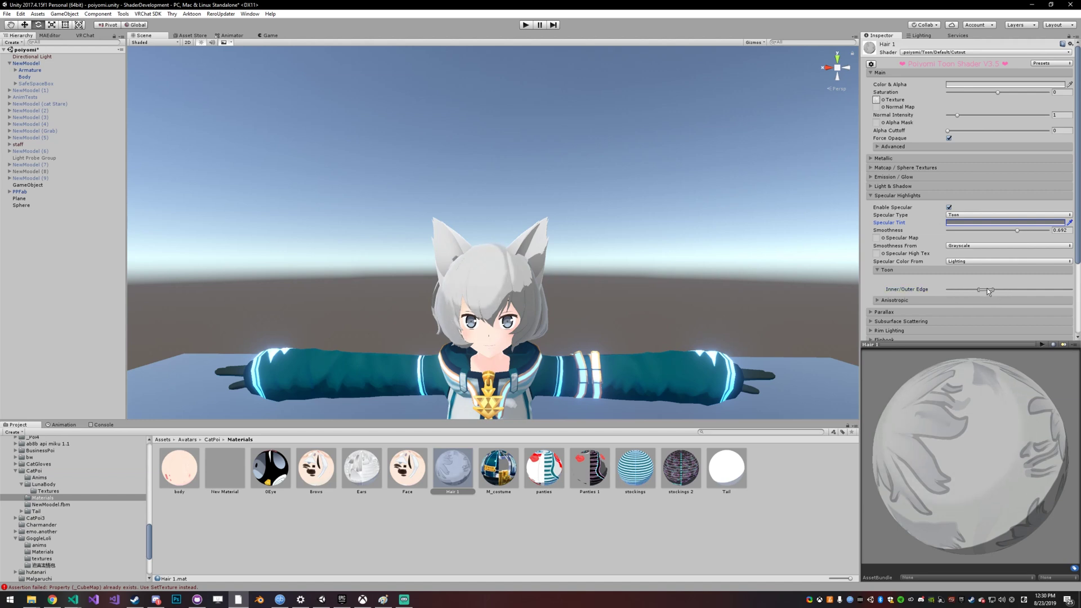
pyautogui.scroll(8, 698, 337)
pyautogui.moveTo(589, 375); pyautogui.dragTo(577, 294, button='middle')
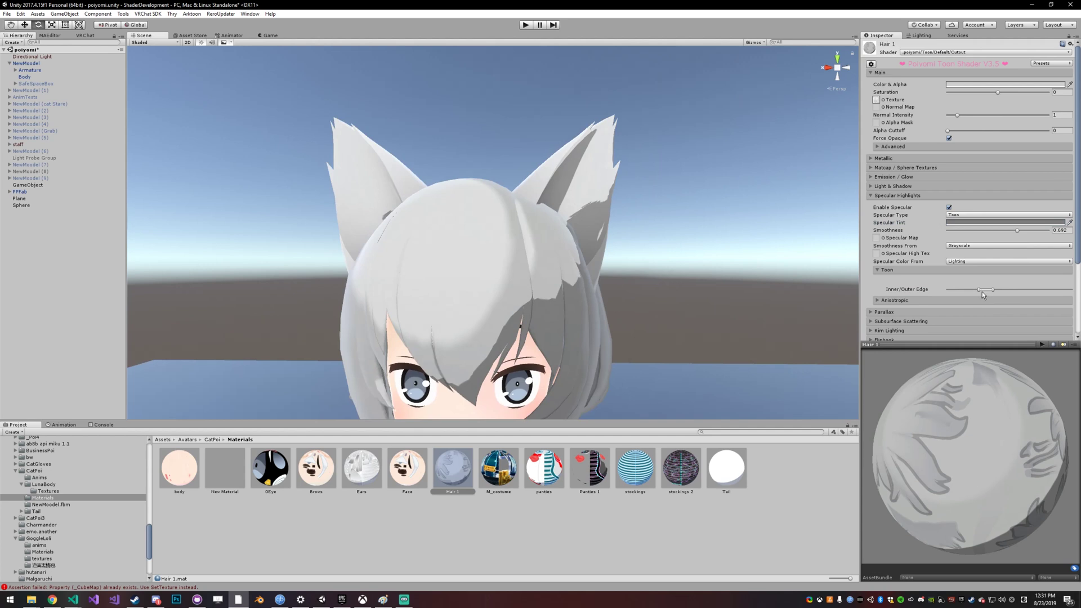
pyautogui.moveTo(979, 289)
pyautogui.mouseDown()
pyautogui.moveTo(1012, 288)
pyautogui.moveTo(972, 292)
pyautogui.mouseUp()
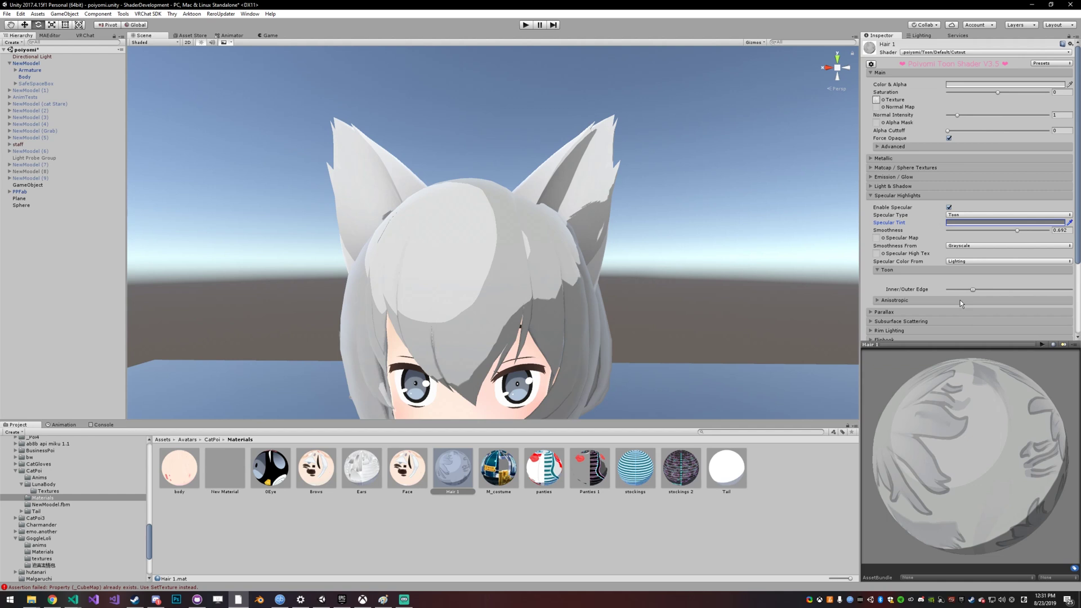
# - Widen the Hair 1 material's Toon Inner/Outer Edge range to its full extent and inspect the highlight on the hair
pyautogui.moveTo(974, 289)
pyautogui.mouseDown()
pyautogui.moveTo(999, 292)
pyautogui.moveTo(946, 291)
pyautogui.mouseUp()
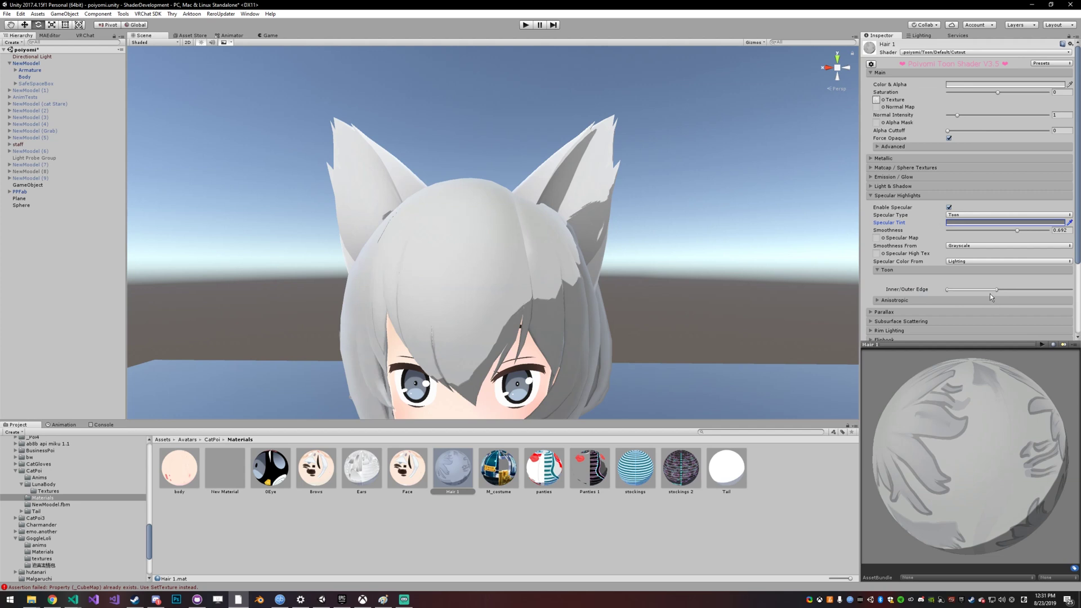
pyautogui.moveTo(946, 290)
pyautogui.mouseDown()
pyautogui.moveTo(1000, 291)
pyautogui.moveTo(929, 291)
pyautogui.mouseUp()
pyautogui.moveTo(998, 289); pyautogui.dragTo(1070, 290)
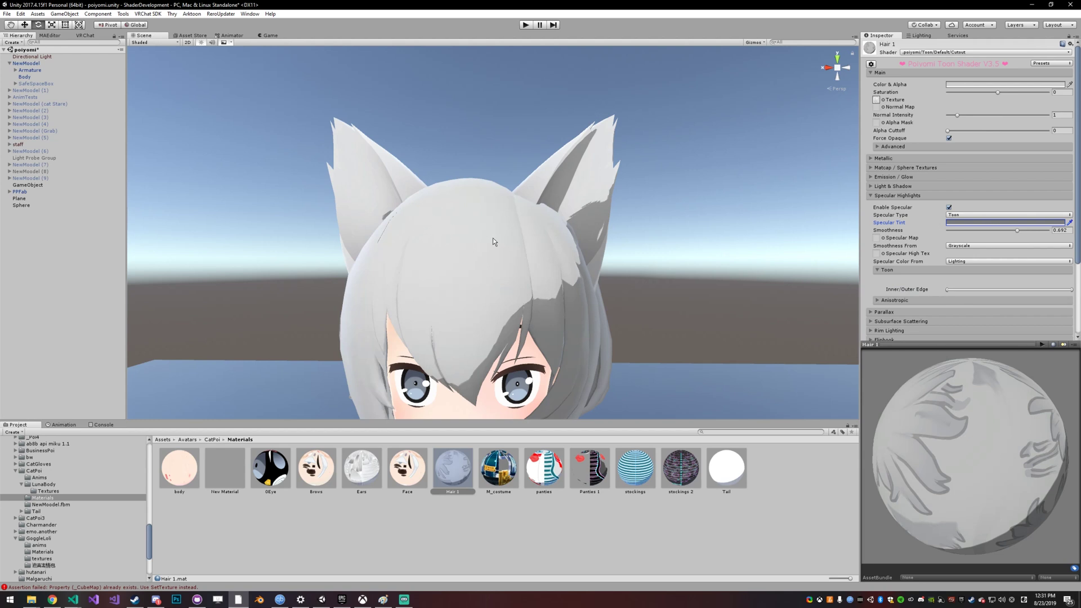
pyautogui.moveTo(493, 237)
pyautogui.mouseDown(button='right')
pyautogui.moveTo(322, 128)
pyautogui.moveTo(488, 234)
pyautogui.mouseUp(button='right')
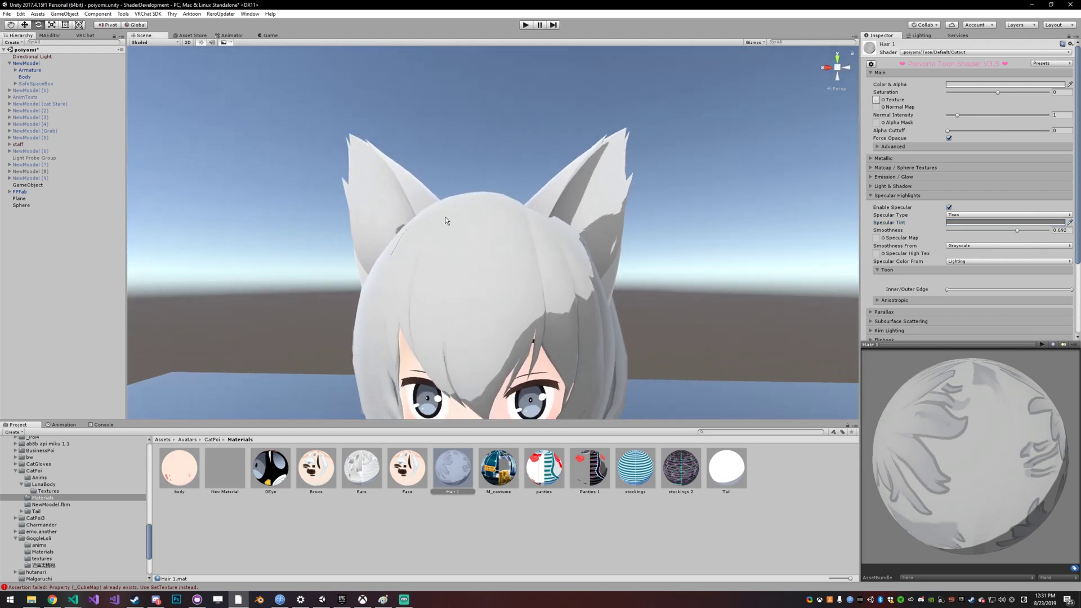
pyautogui.click(1073, 292)
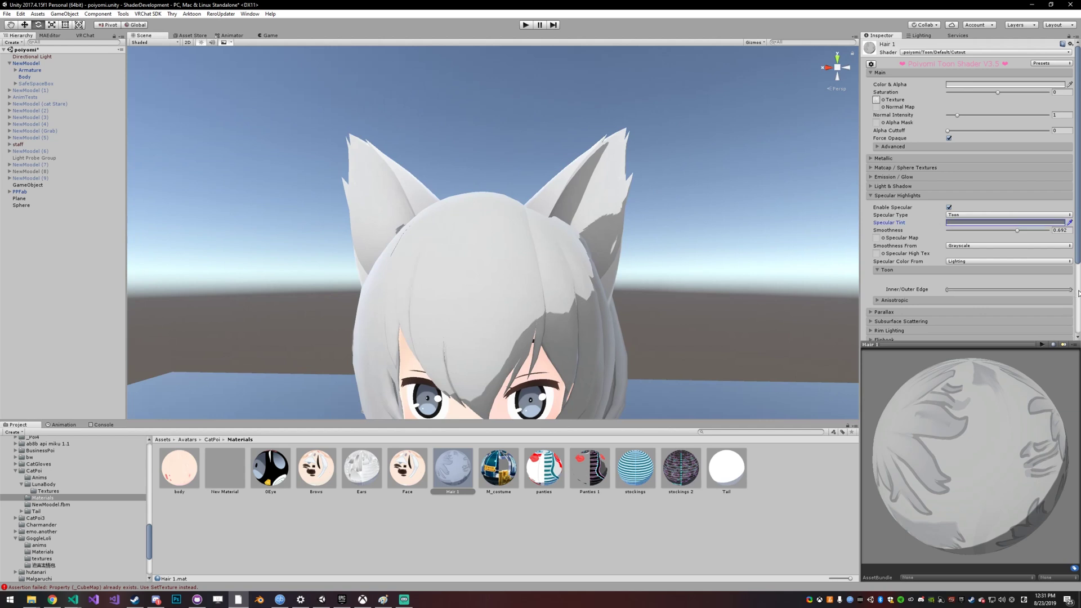
# - Brighten the Hair 1 material's Specular Tint and lower the Toon outer edge to just over a third of its range
pyautogui.click(971, 223)
pyautogui.moveTo(969, 403)
pyautogui.mouseDown()
pyautogui.moveTo(897, 410)
pyautogui.moveTo(886, 431)
pyautogui.mouseUp()
pyautogui.click(980, 367)
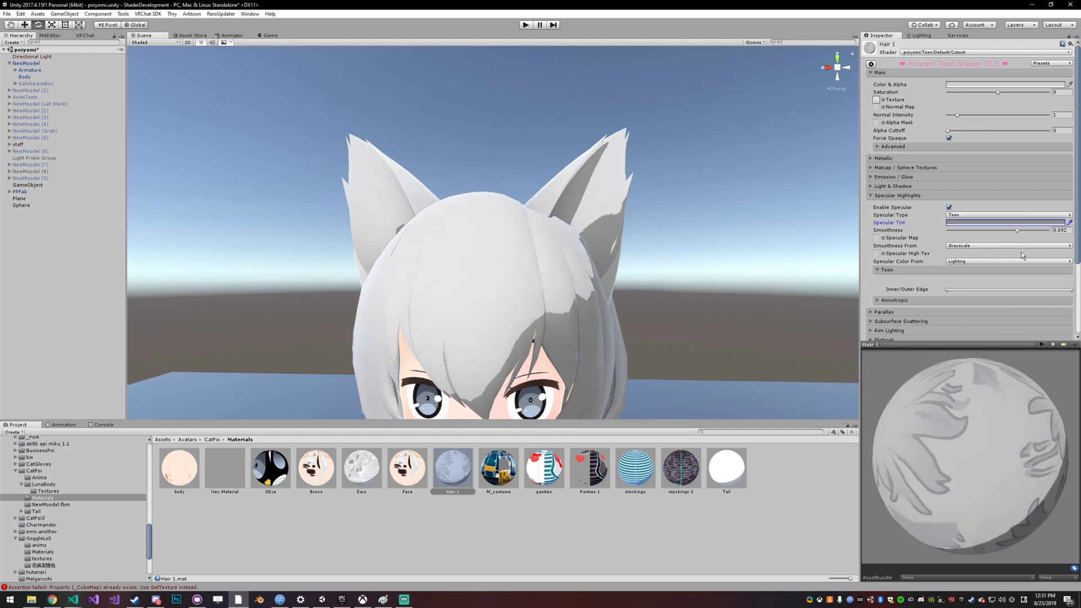
pyautogui.moveTo(1016, 291); pyautogui.dragTo(988, 290)
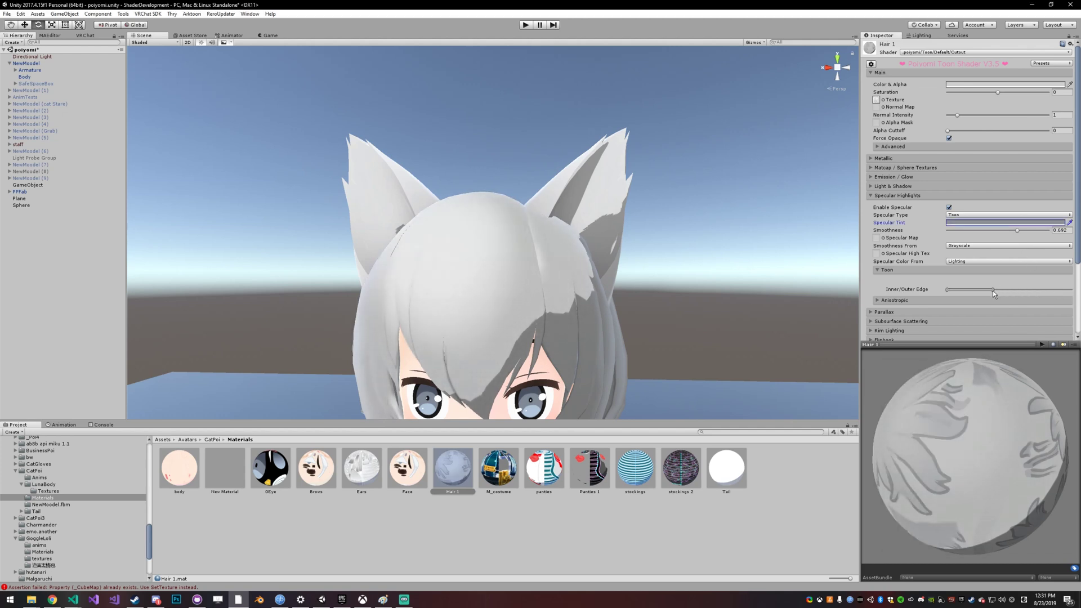
# - Assign the circuitMask 3 texture as the Specular Map of the Hair 1 material
pyautogui.click(884, 238)
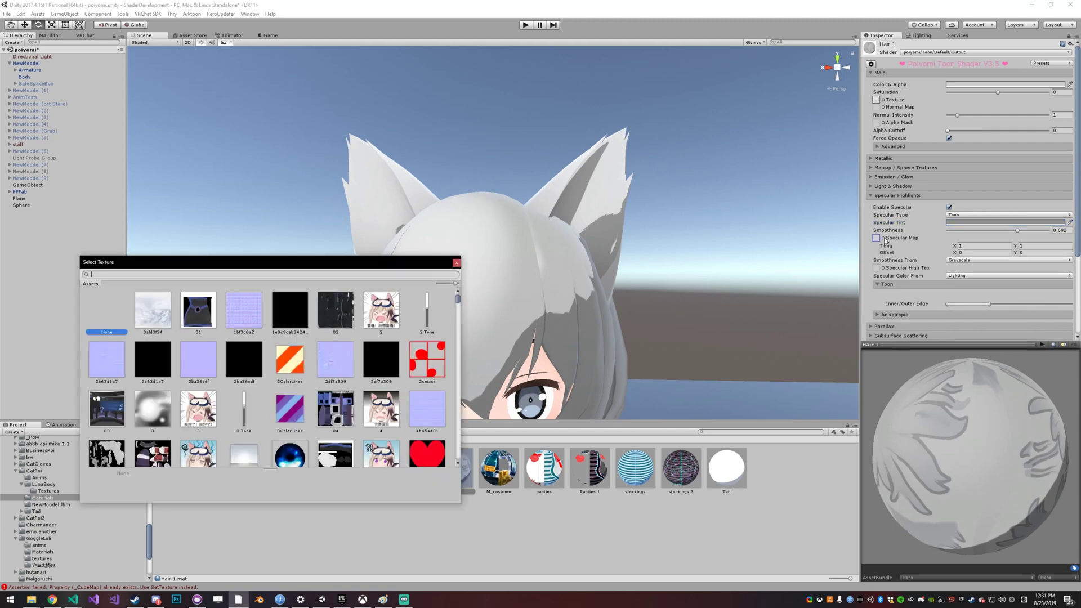
pyautogui.scroll(-10, 358, 383)
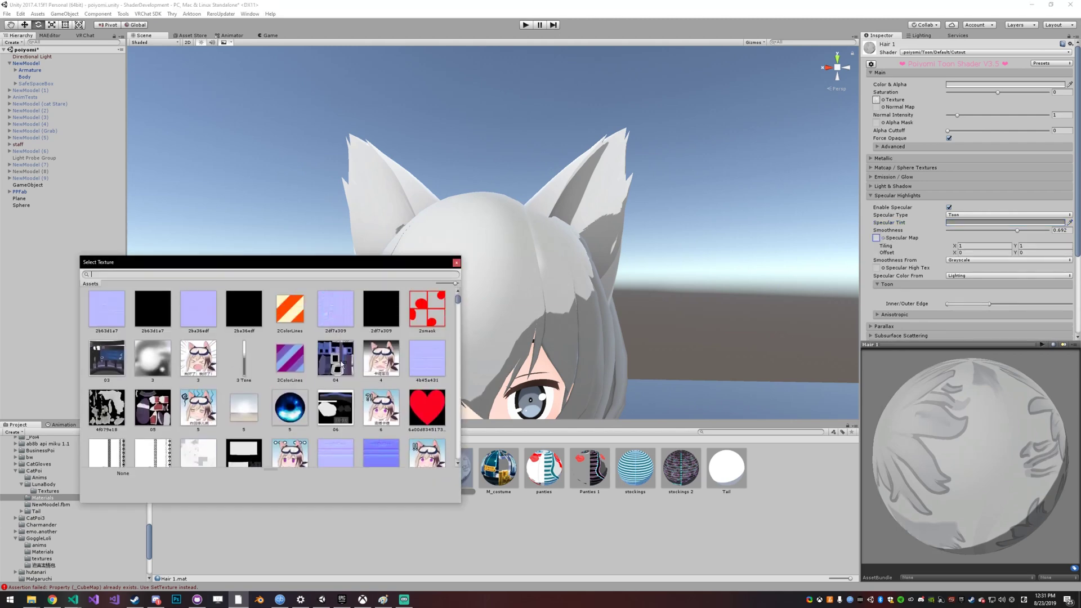
pyautogui.scroll(-10, 292, 384)
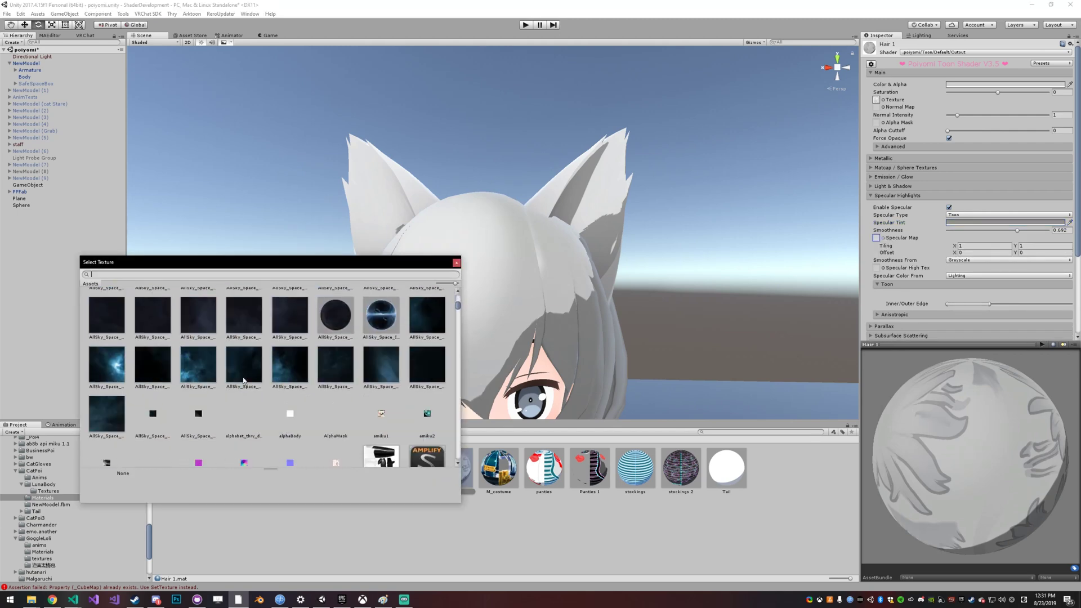
pyautogui.scroll(-5, 234, 380)
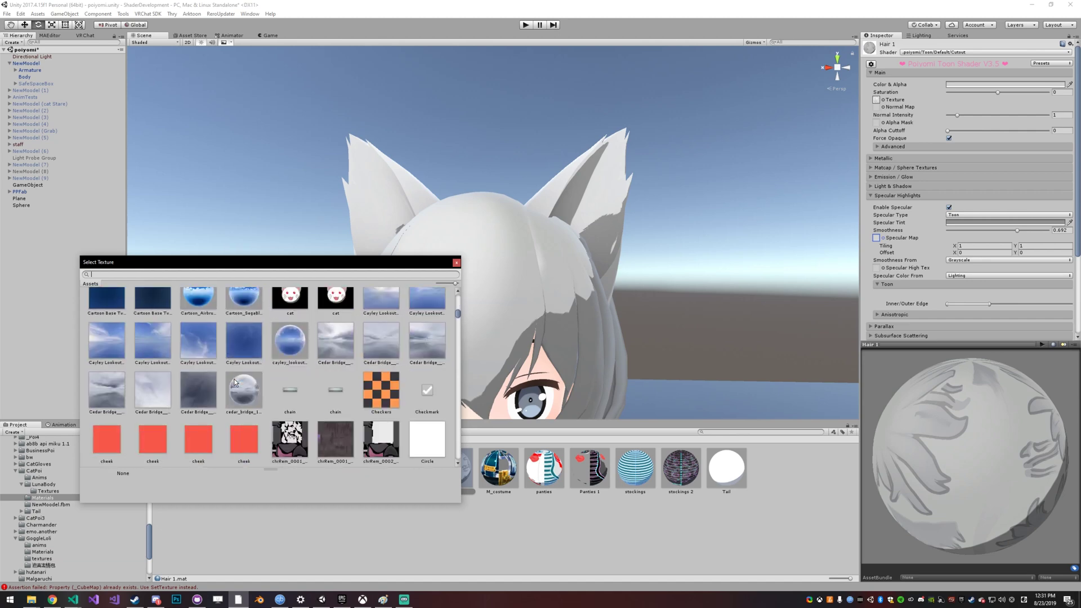
pyautogui.click(294, 308)
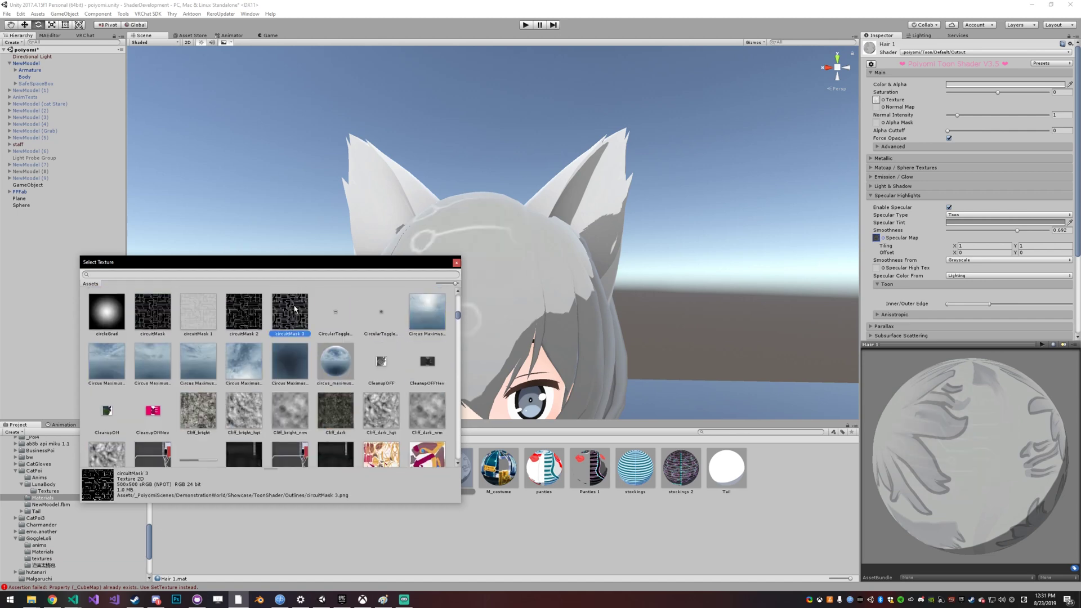
pyautogui.click(456, 262)
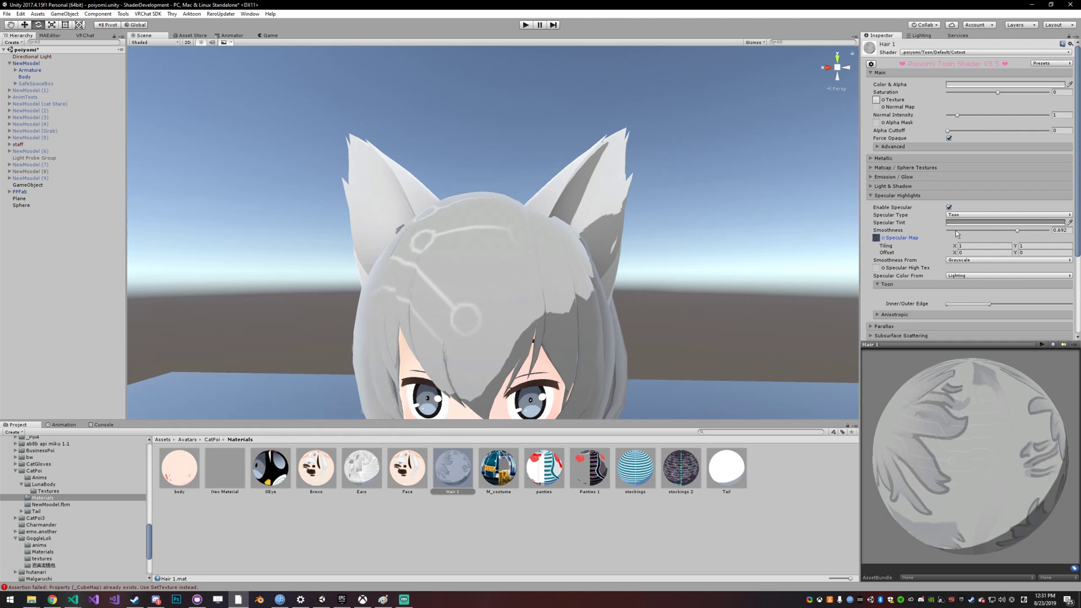
# - Set the Specular Map tiling of Hair 1 to 10 by 10 and inspect the pattern on the hair
pyautogui.click(978, 245)
pyautogui.write('10')
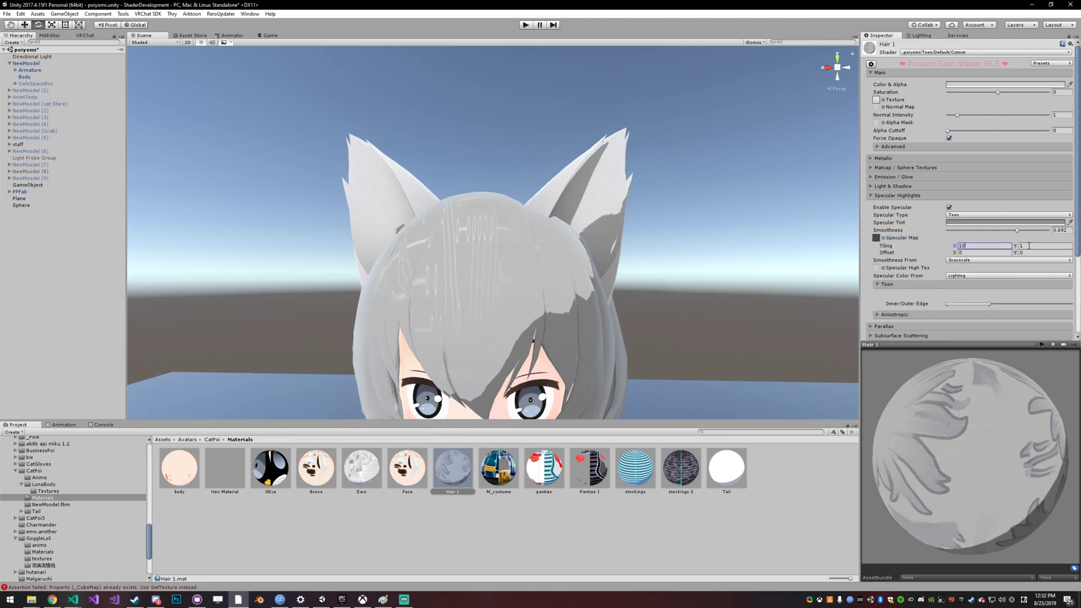
pyautogui.press('Tab')
pyautogui.write('10')
pyautogui.scroll(2, 620, 234)
pyautogui.moveTo(621, 235)
pyautogui.mouseDown(button='middle')
pyautogui.moveTo(612, 229)
pyautogui.moveTo(620, 235)
pyautogui.mouseUp(button='middle')
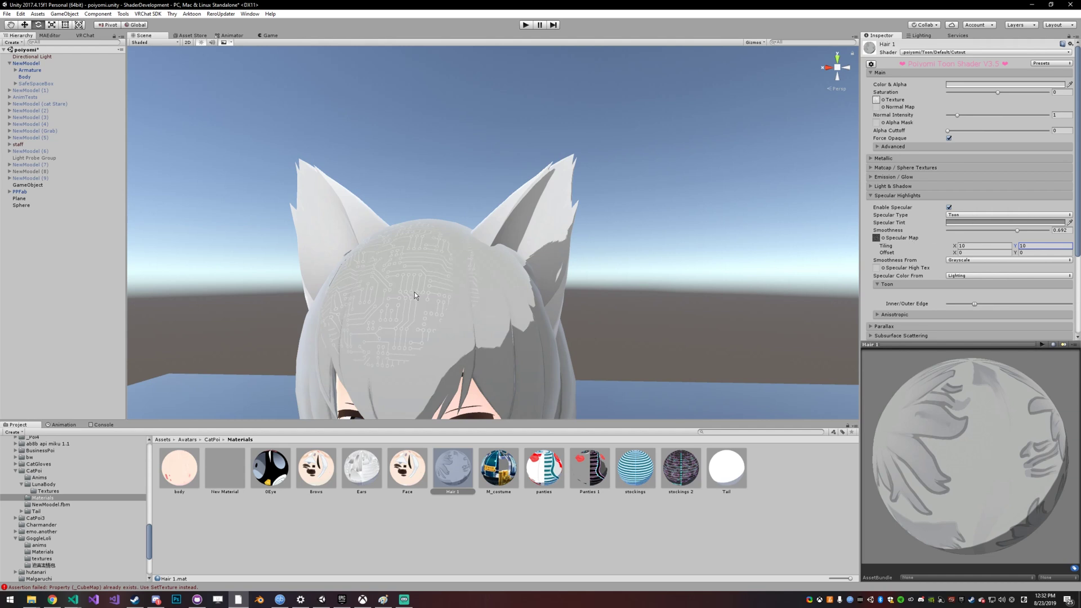
pyautogui.moveTo(415, 292); pyautogui.dragTo(478, 270, button='middle')
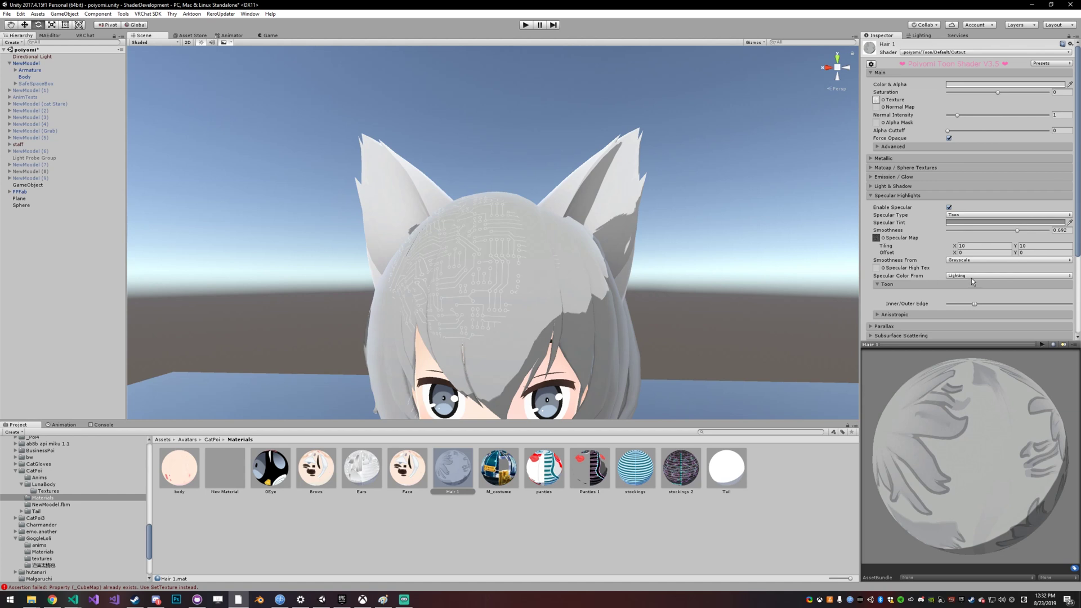
# - Try the Realistic Specular Type on Hair 1 with Smoothness raised to 1, and switch the type back to Toon
pyautogui.click(967, 217)
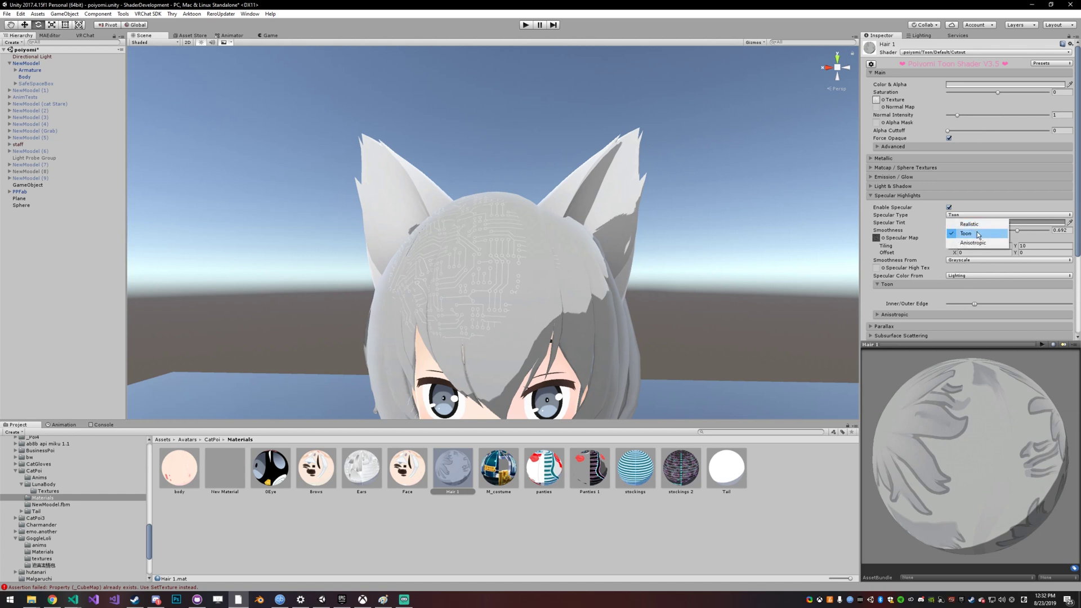
pyautogui.click(976, 225)
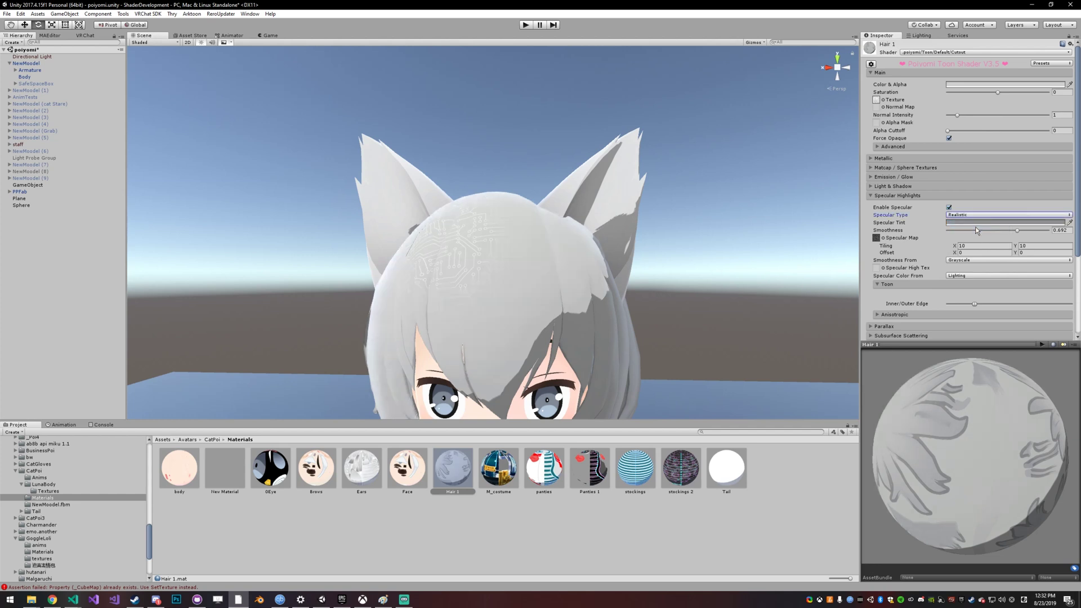
pyautogui.moveTo(1023, 232); pyautogui.dragTo(1076, 236)
pyautogui.click(982, 215)
pyautogui.click(976, 234)
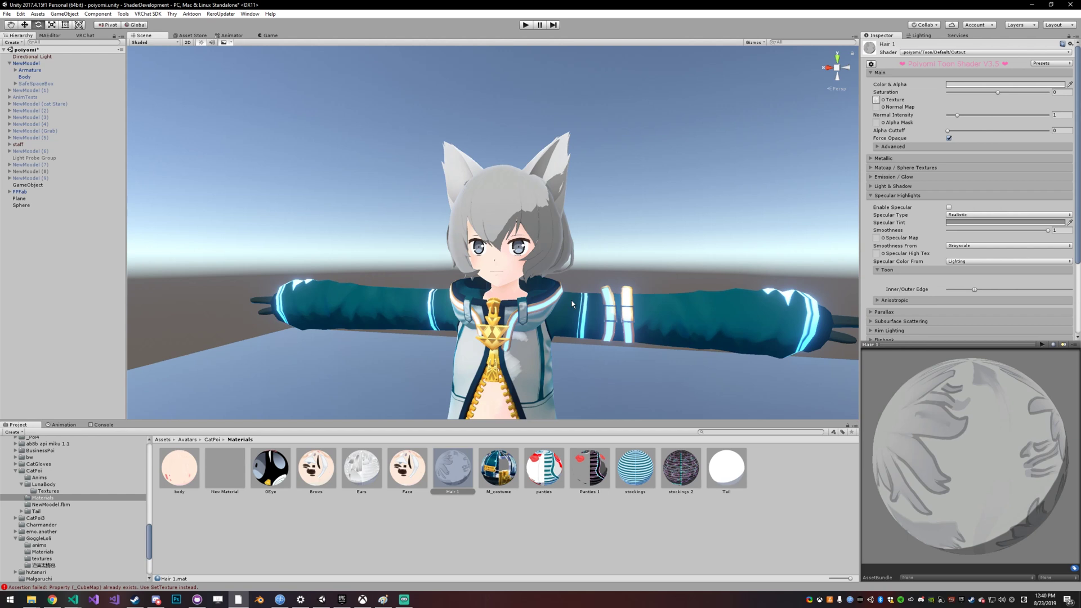
# - Enable Dissolve on the Hair 1 material with the Basic dissolve type, collapsing the Specular Highlights and Main settings
pyautogui.click(900, 196)
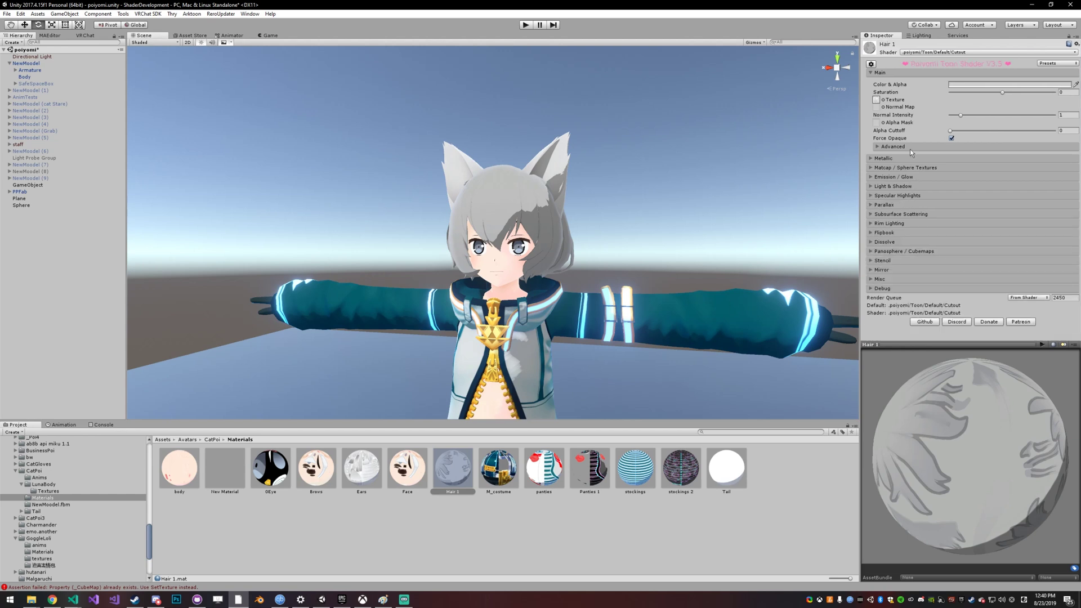
pyautogui.click(906, 72)
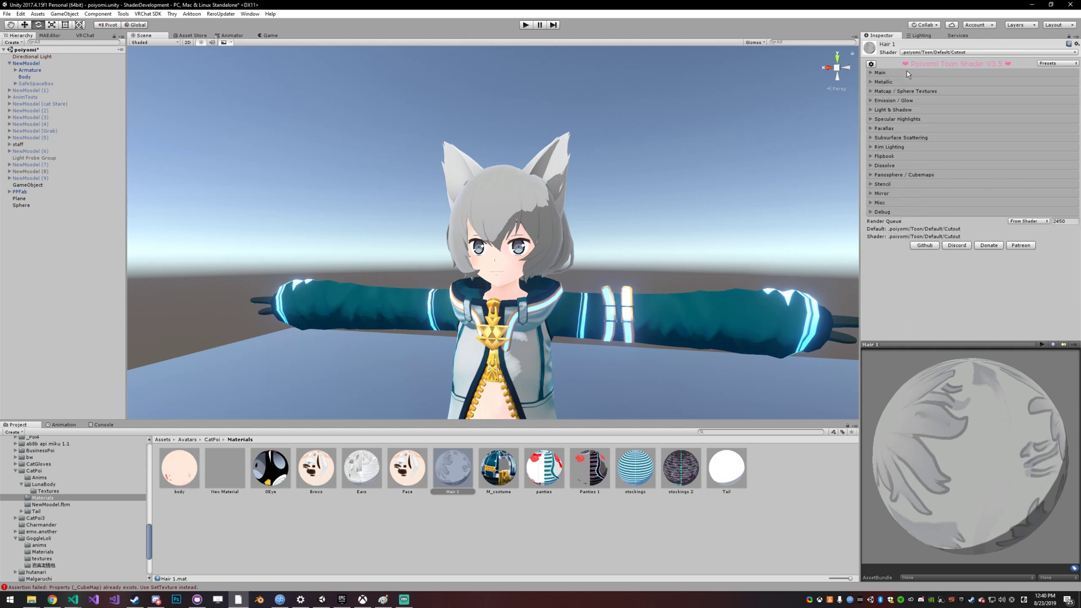
pyautogui.click(903, 166)
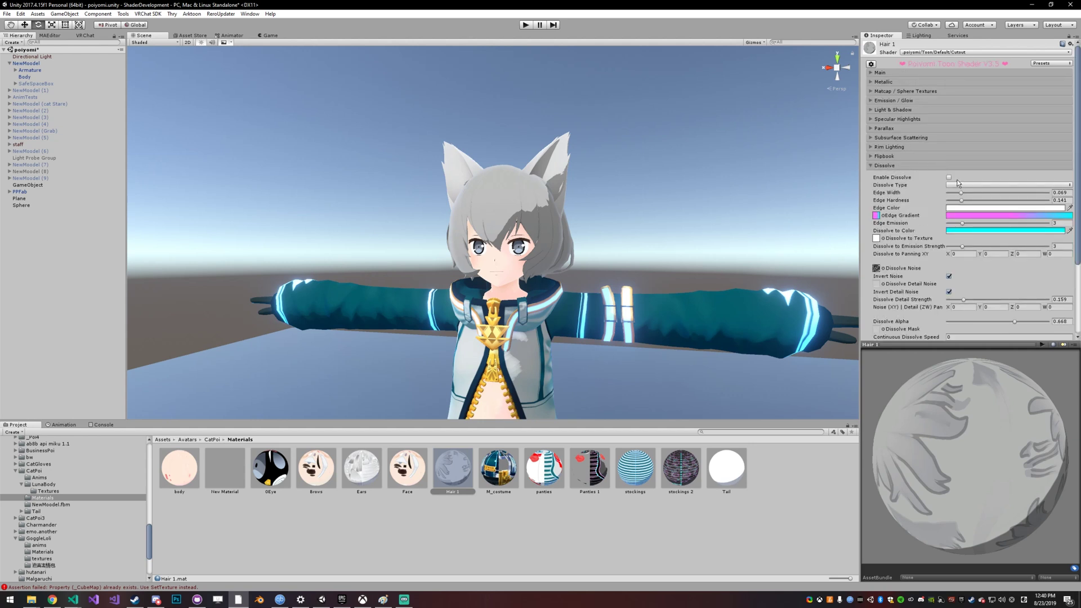
pyautogui.scroll(-3, 956, 183)
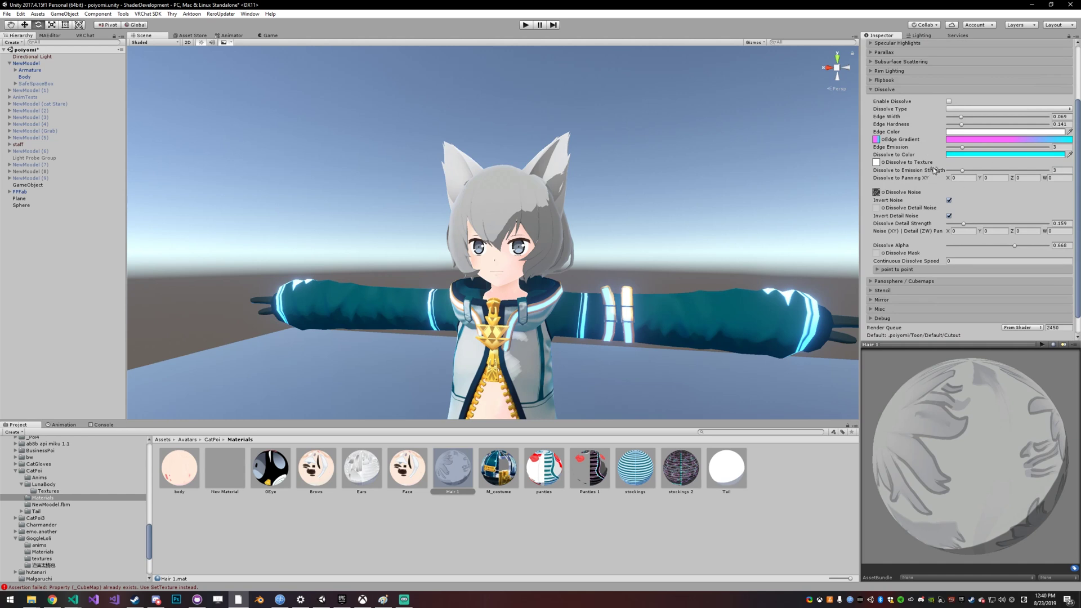
pyautogui.click(957, 108)
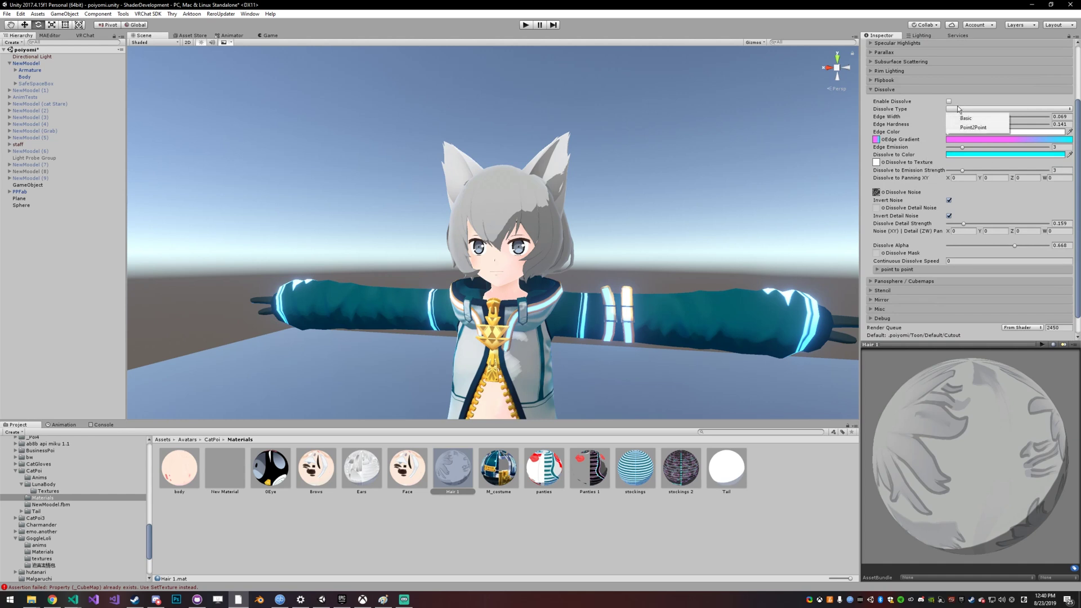
pyautogui.click(968, 118)
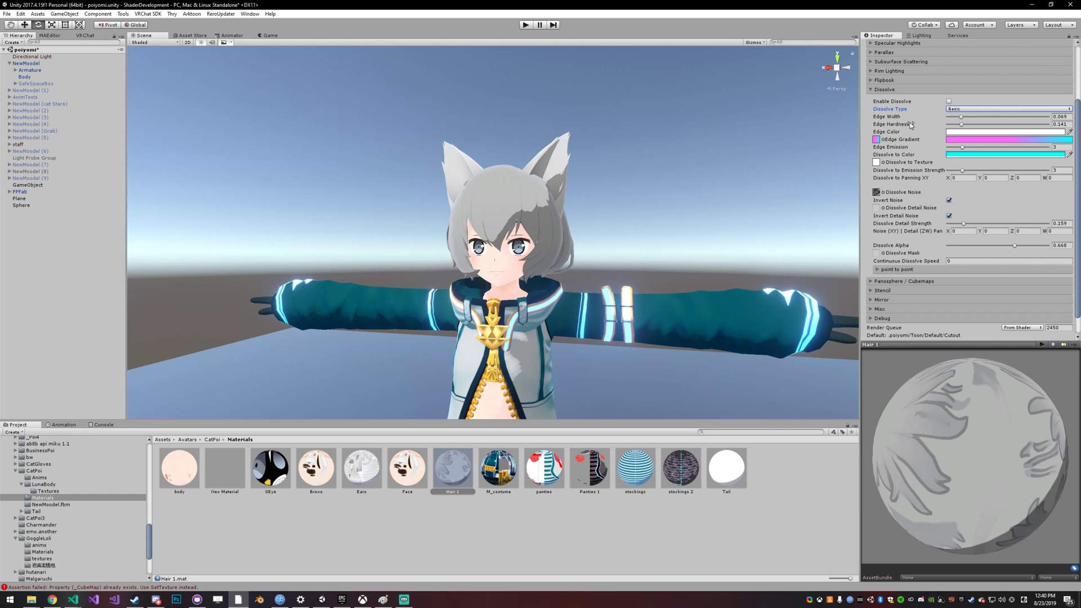
pyautogui.click(948, 102)
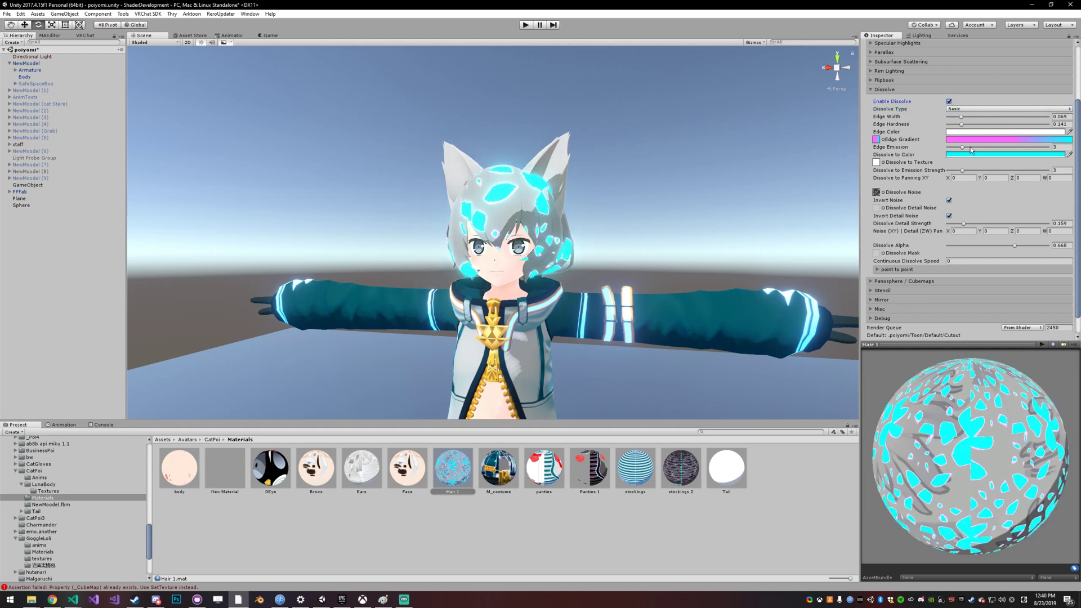
# - Tune the Hair 1 dissolve with Dissolve Alpha 0.769, Dissolve Detail Strength 0.197 and a Noise Y pan of 1
pyautogui.moveTo(1011, 248)
pyautogui.mouseDown()
pyautogui.moveTo(986, 246)
pyautogui.moveTo(1046, 248)
pyautogui.moveTo(1009, 248)
pyautogui.moveTo(1024, 249)
pyautogui.mouseUp()
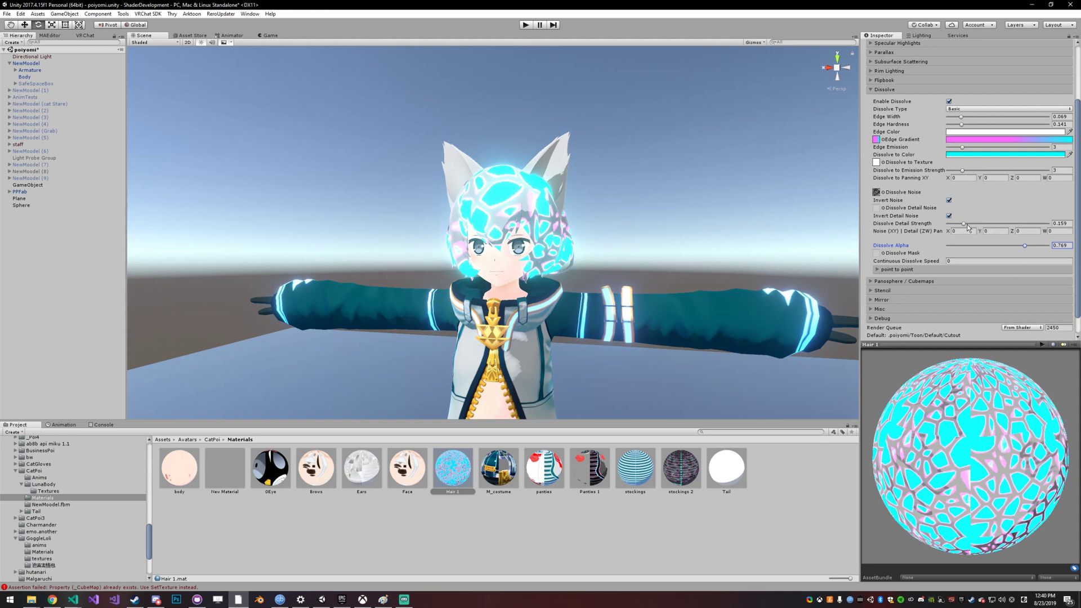
pyautogui.moveTo(963, 223); pyautogui.dragTo(966, 223)
pyautogui.click(991, 231)
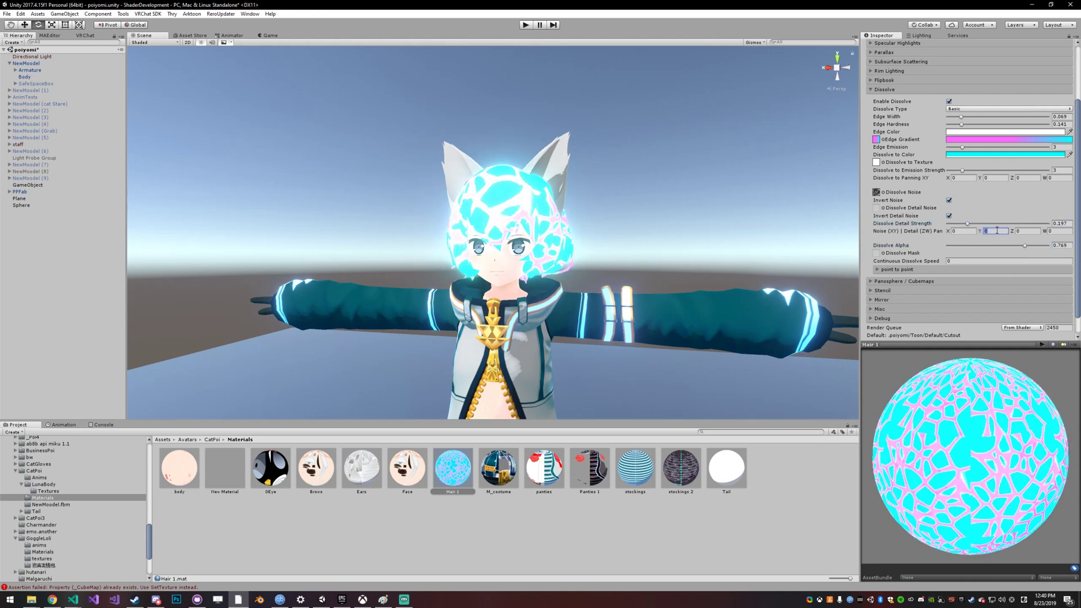
pyautogui.write('1')
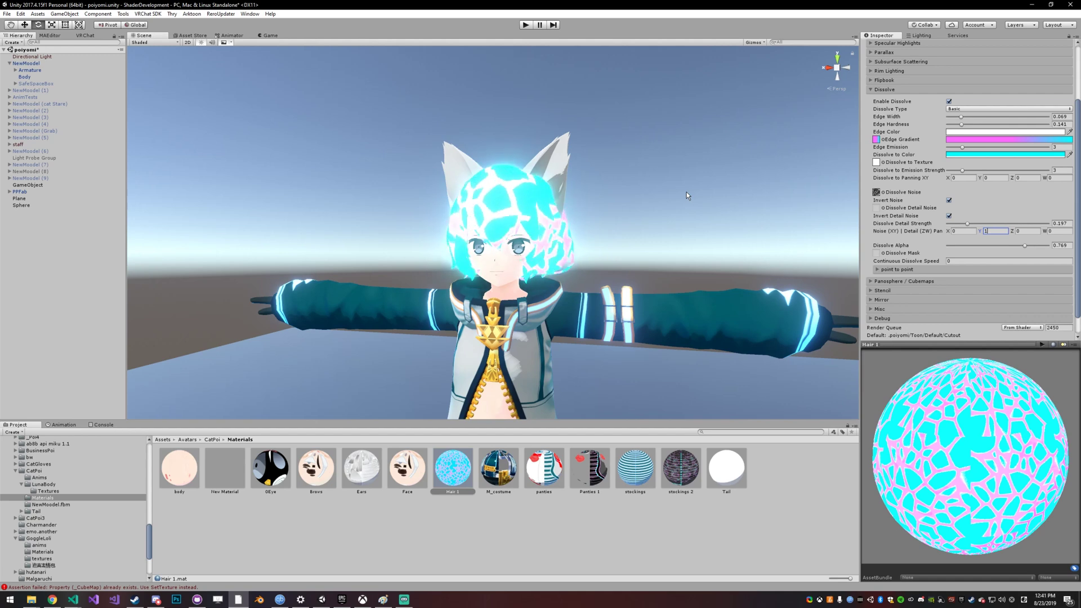
pyautogui.moveTo(636, 151); pyautogui.dragTo(628, 151, button='middle')
pyautogui.moveTo(628, 151); pyautogui.dragTo(690, 201, button='right')
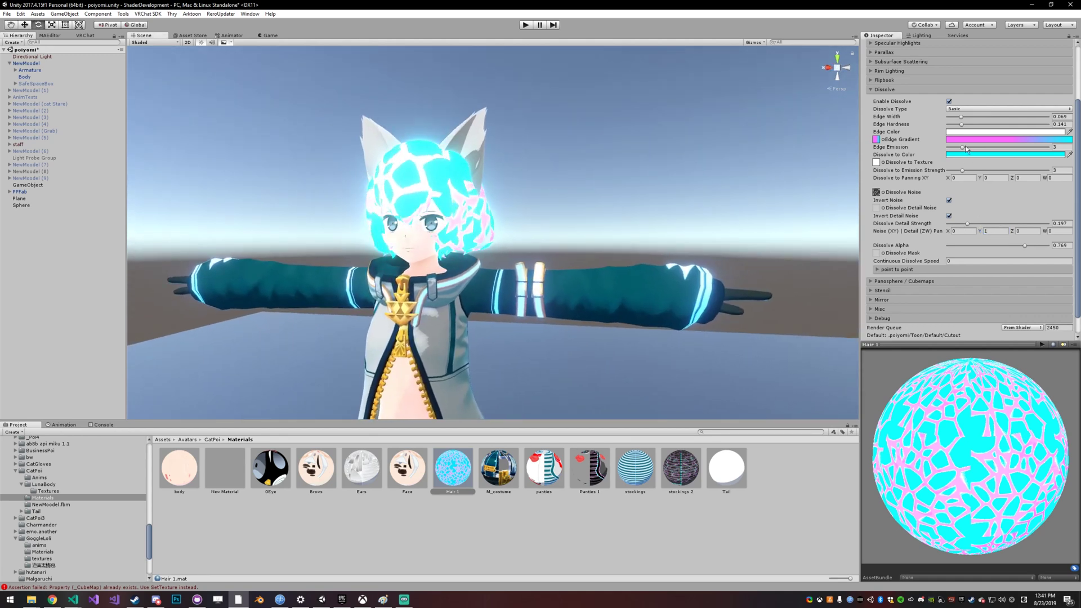
# - Turn off Dissolve on the Hair 1 material and inspect the animated stripes on the avatar's stockings
pyautogui.click(948, 102)
pyautogui.click(949, 103)
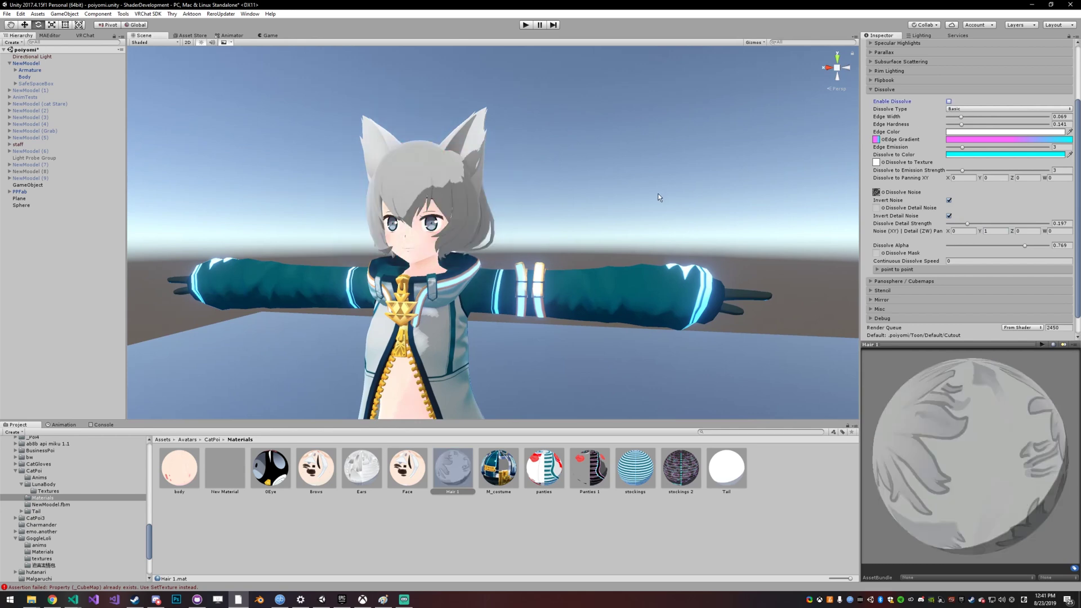
pyautogui.moveTo(603, 222); pyautogui.dragTo(608, 215, button='middle')
pyautogui.moveTo(619, 219)
pyautogui.mouseDown(button='right')
pyautogui.moveTo(623, 254)
pyautogui.moveTo(607, 284)
pyautogui.moveTo(619, 196)
pyautogui.moveTo(617, 223)
pyautogui.mouseUp(button='right')
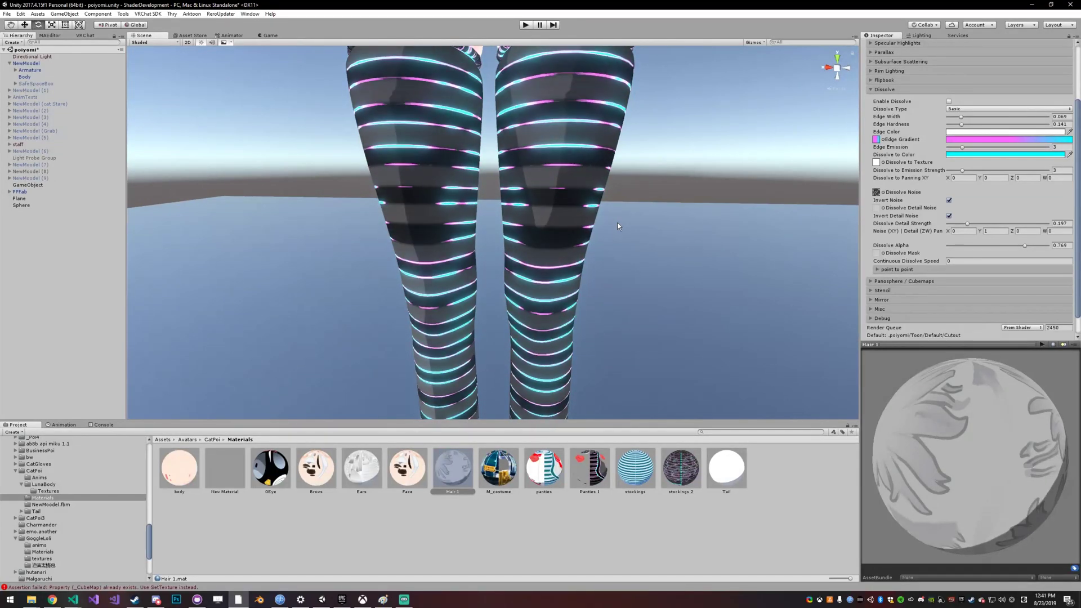
pyautogui.moveTo(617, 222); pyautogui.dragTo(673, 198, button='right')
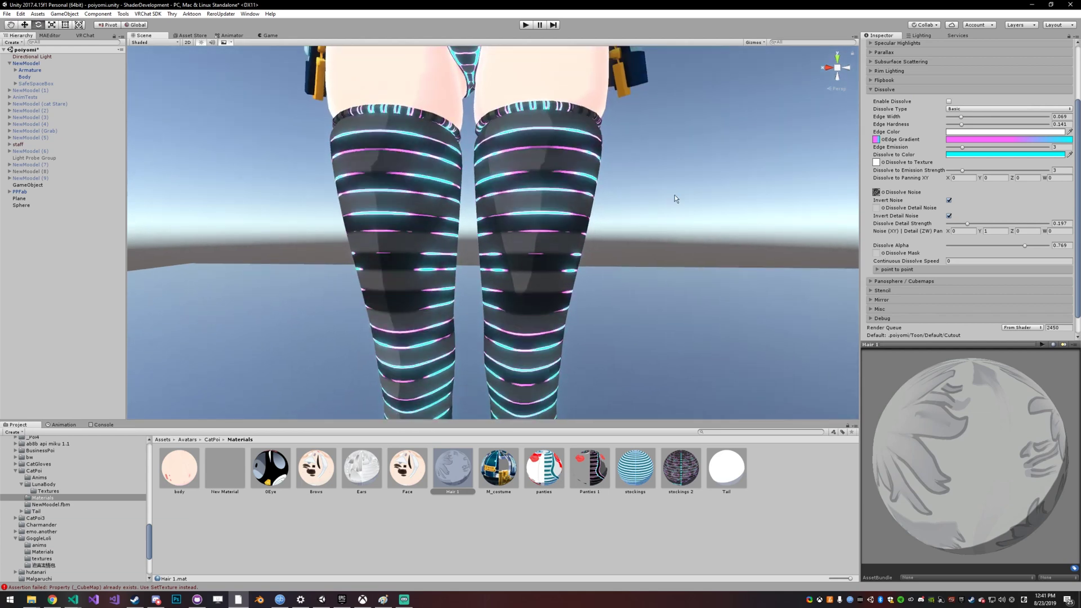
# - Locate the Dissolve Noise texture used by the stockings 2 material and preview blurredEmissionDissolve
pyautogui.click(681, 467)
pyautogui.scroll(-3, 978, 179)
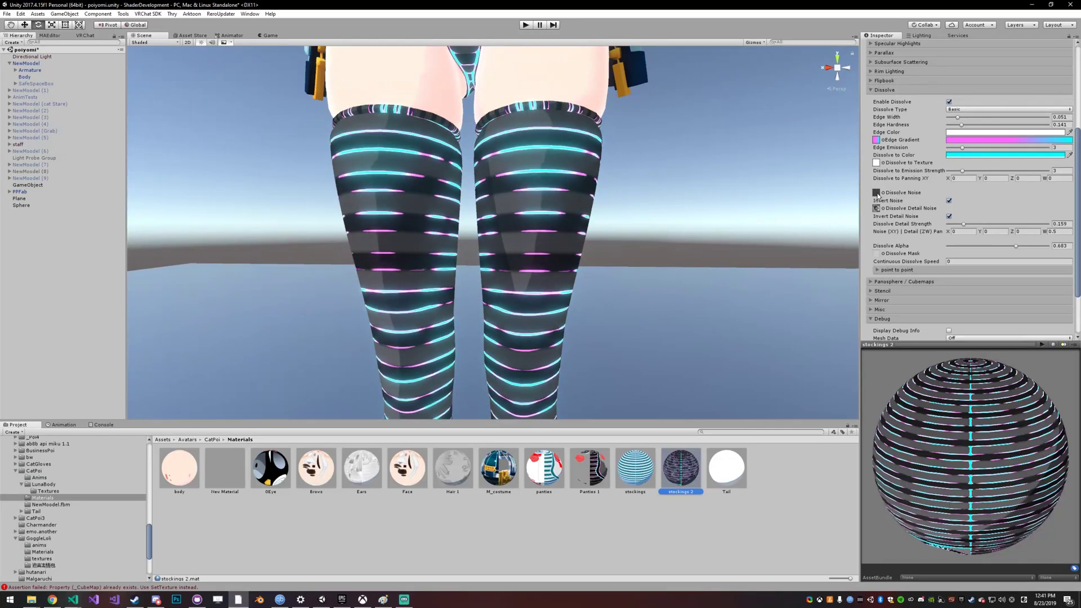
pyautogui.click(877, 194)
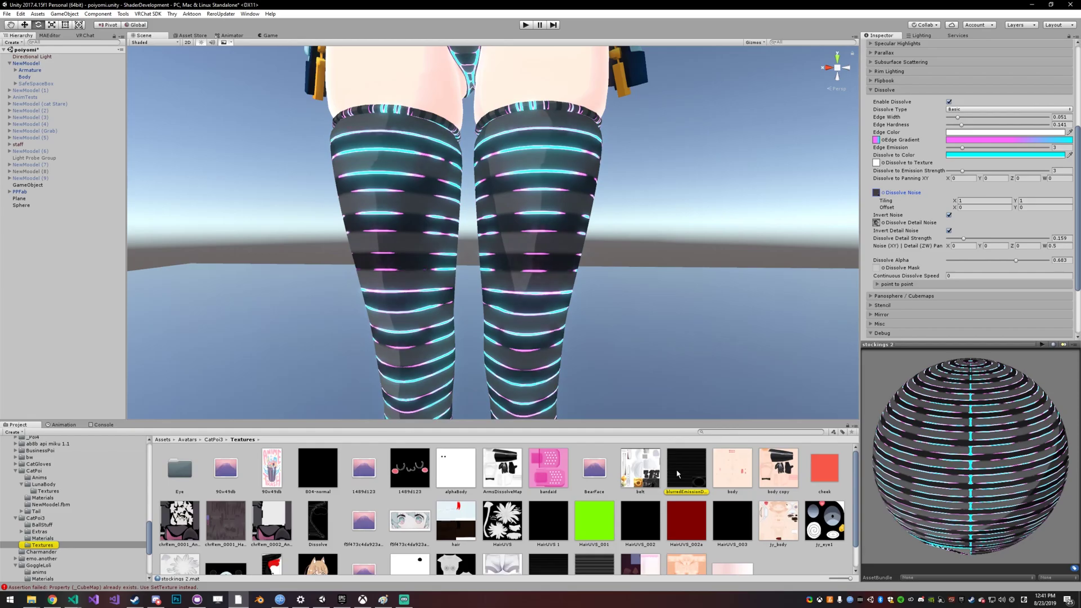
pyautogui.doubleClick(677, 474)
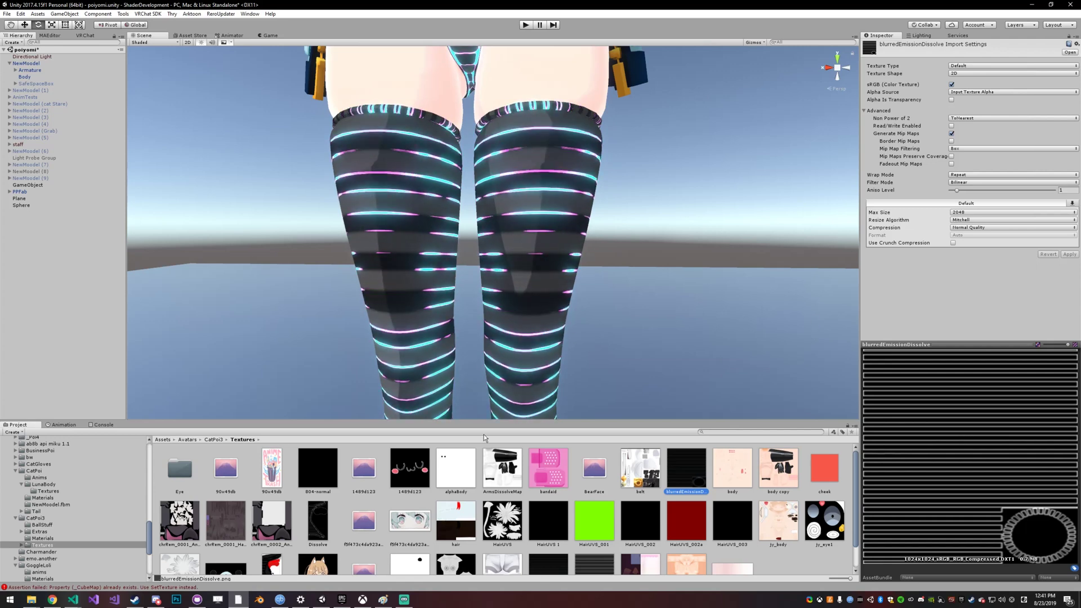
# - Find the stockings 2 material through the Body mesh's Element 6 slot and return to its Dissolve settings
pyautogui.click(551, 233)
pyautogui.click(552, 232)
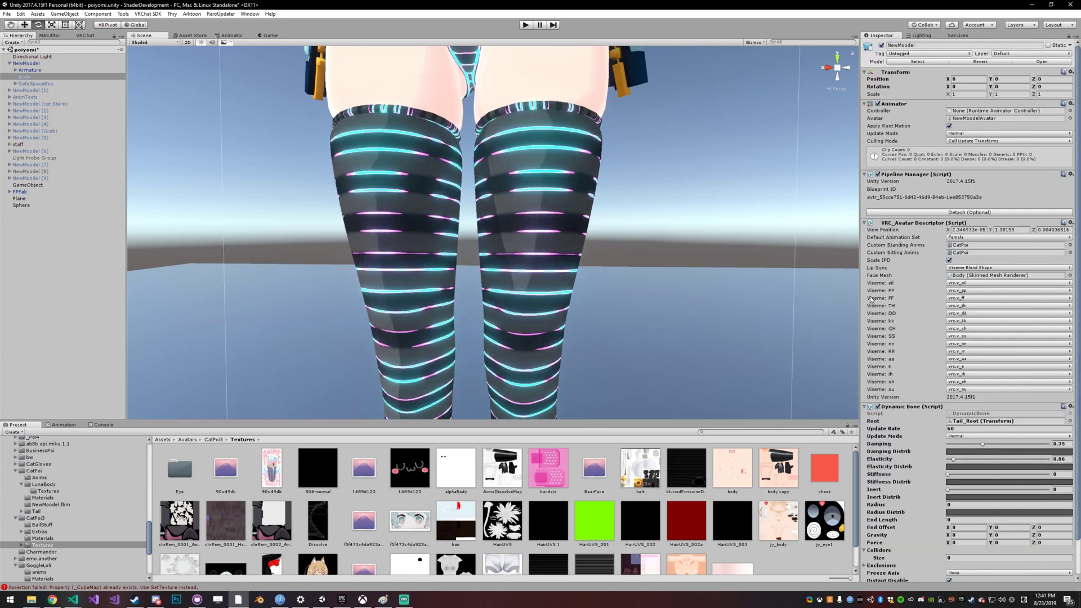
pyautogui.click(974, 304)
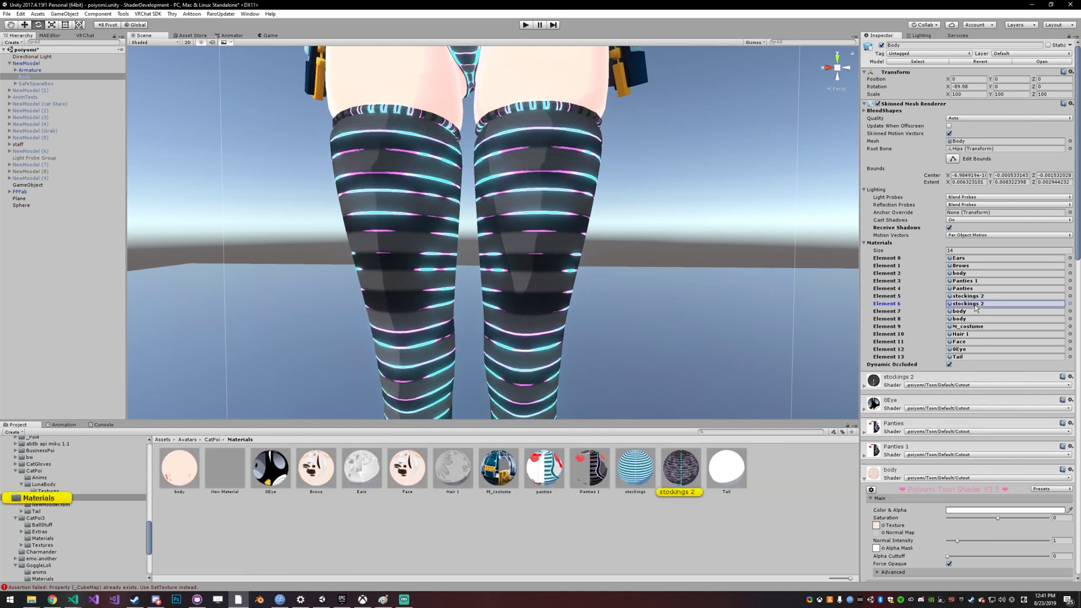
pyautogui.click(685, 476)
pyautogui.scroll(-1, 993, 310)
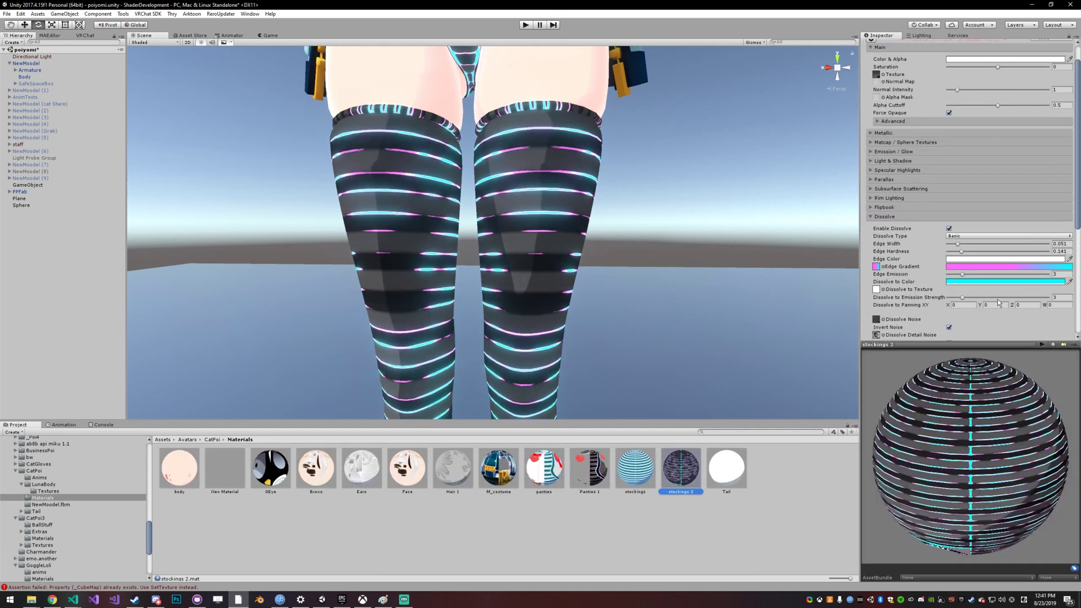
pyautogui.scroll(-5, 974, 279)
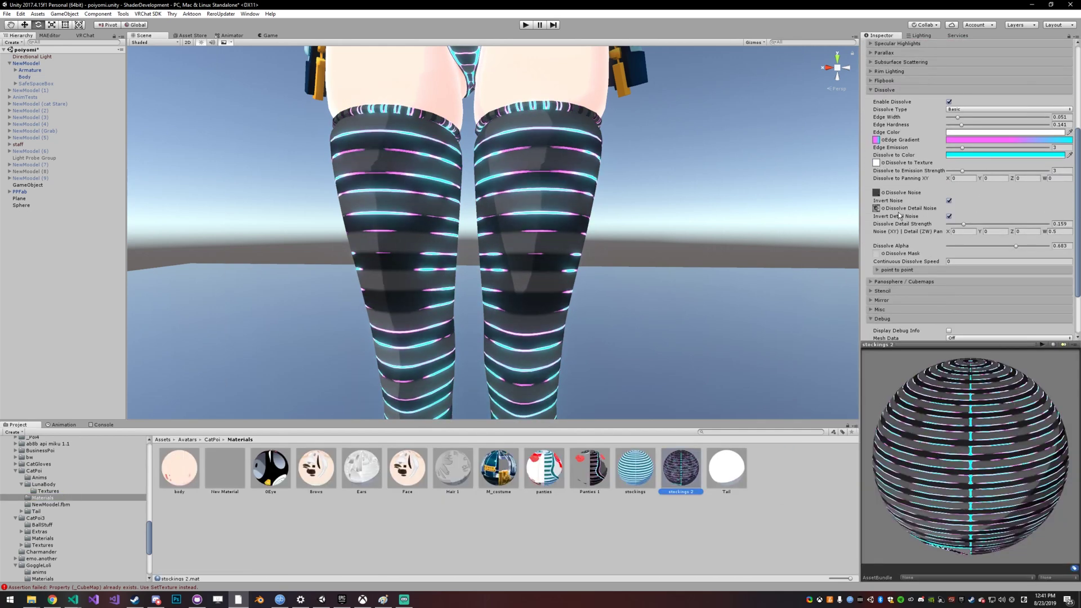
# - Toggle Invert Detail Noise off and back on for stockings 2, and set its Dissolve Detail Strength to 0.197
pyautogui.click(949, 217)
pyautogui.click(948, 216)
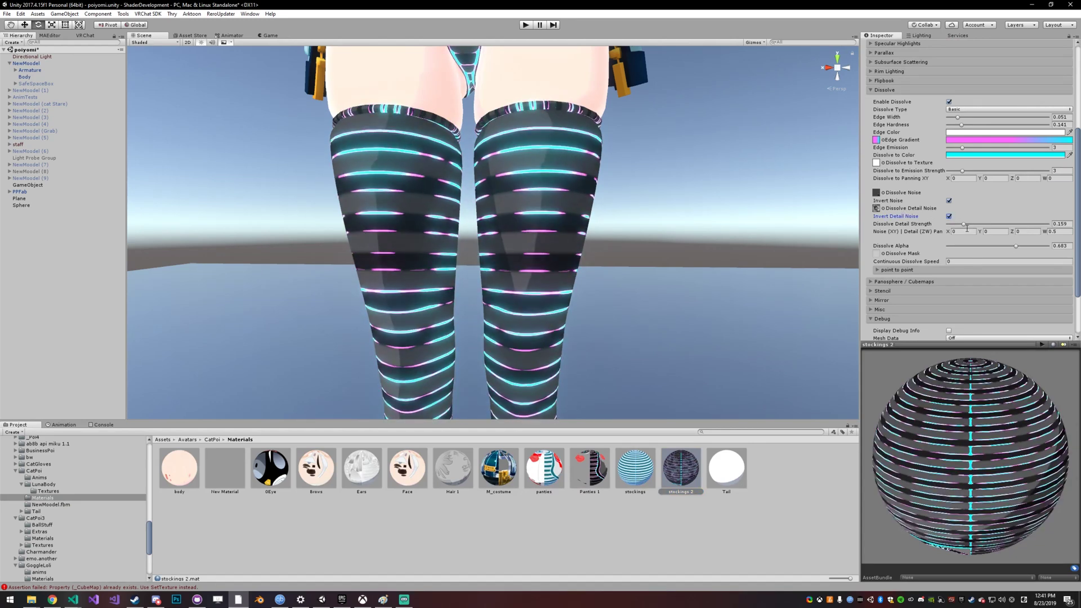
pyautogui.moveTo(965, 224)
pyautogui.mouseDown()
pyautogui.moveTo(1000, 221)
pyautogui.moveTo(968, 224)
pyautogui.mouseUp()
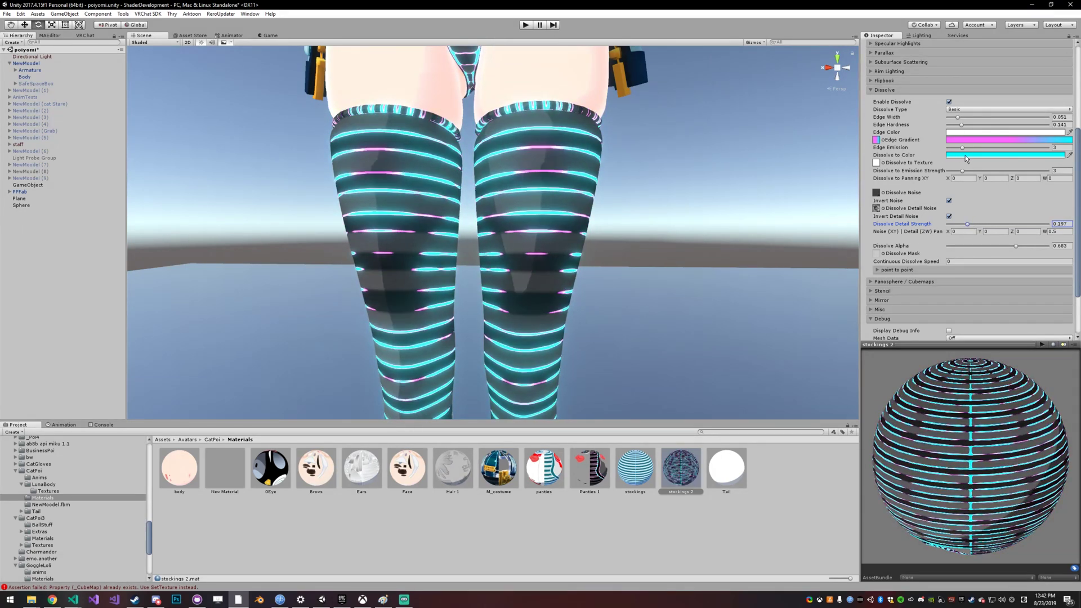
# - Try Dissolve to Color with alpha 0 and a Dissolve Detail Strength of 0.377 on stockings 2, and undo both changes
pyautogui.click(964, 157)
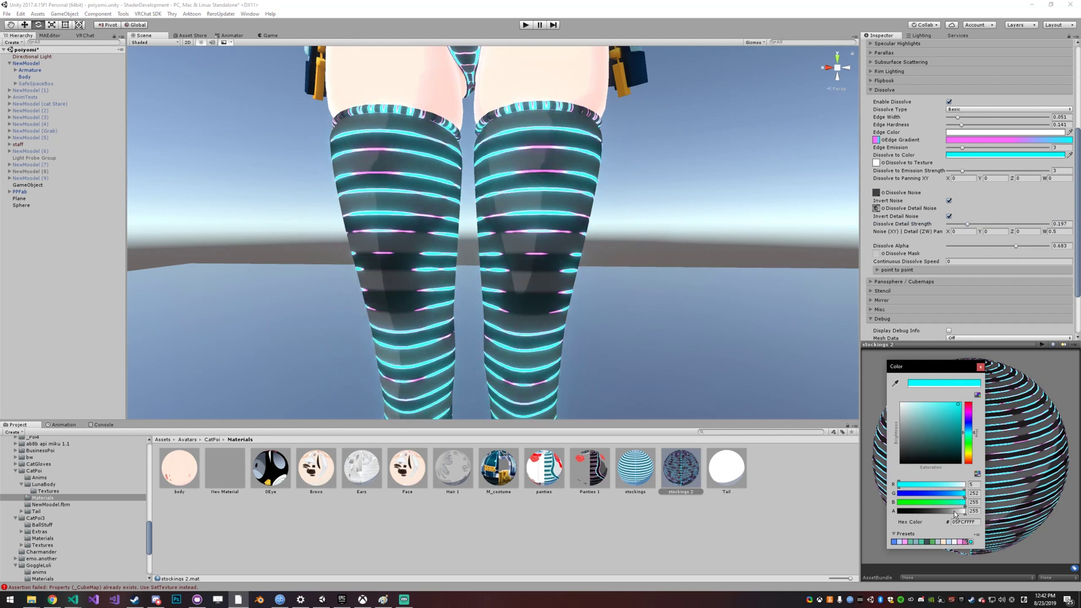
pyautogui.moveTo(965, 511); pyautogui.dragTo(896, 511)
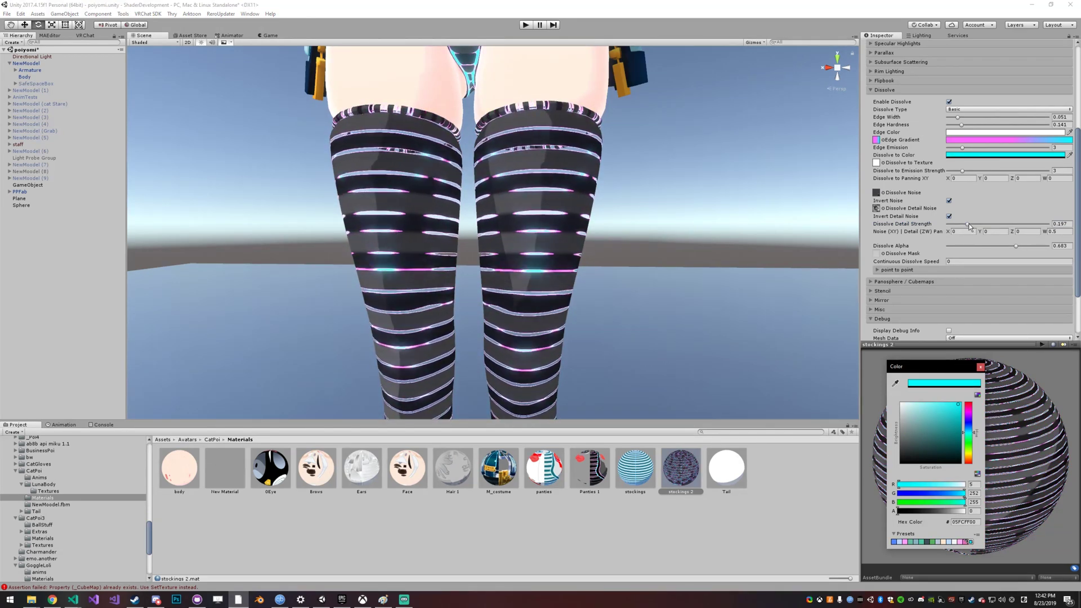
pyautogui.moveTo(968, 226); pyautogui.dragTo(987, 226)
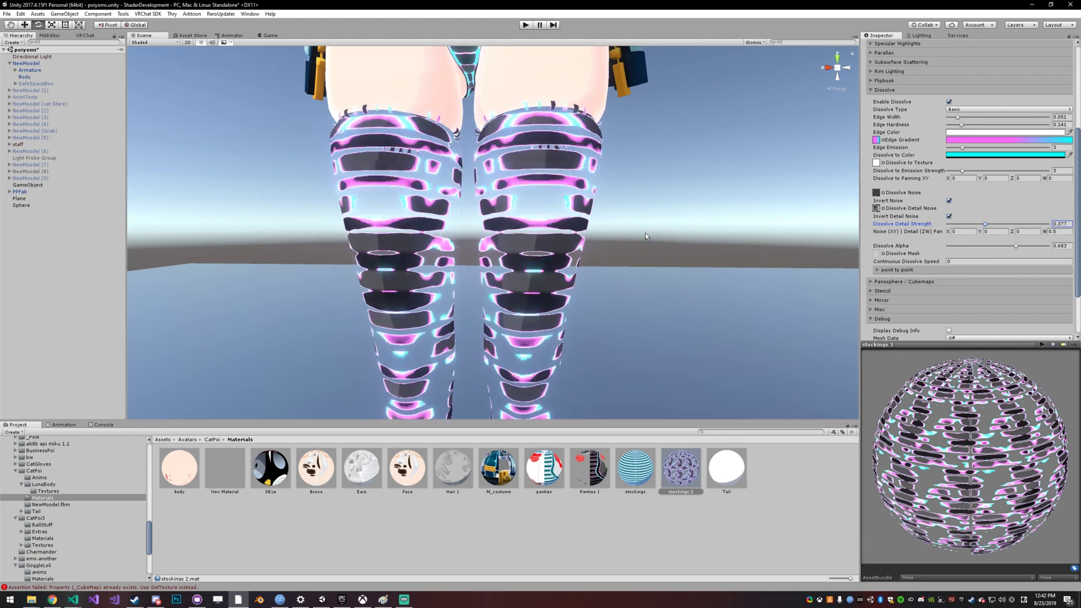
pyautogui.hotkey('ctrl', 'z')
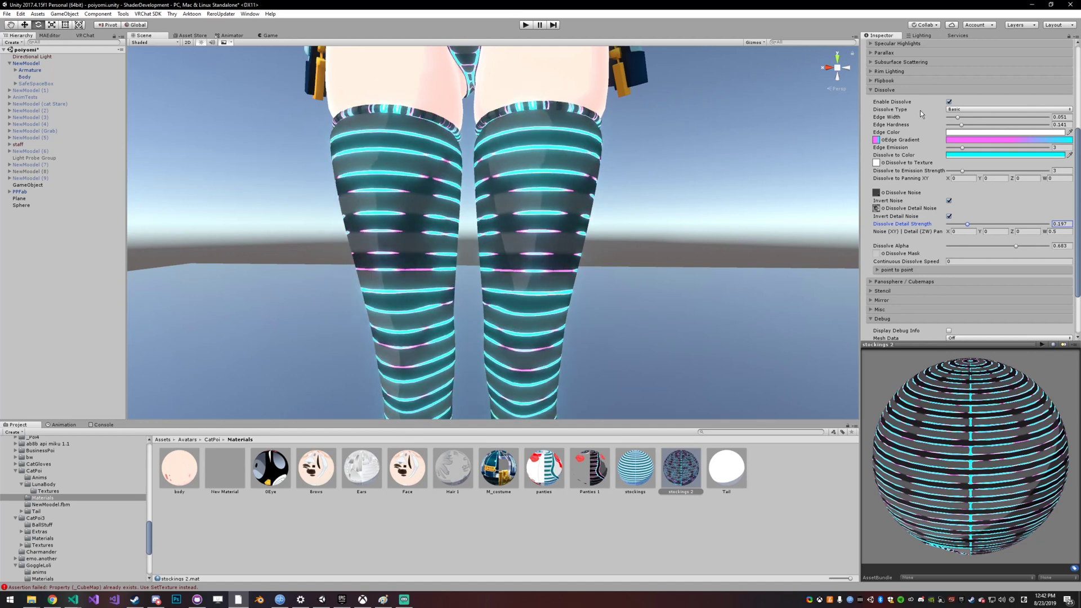
# - Collapse the Dissolve settings of stockings 2 and reframe the scene on the avatar's head and upper body
pyautogui.click(904, 92)
pyautogui.moveTo(754, 68); pyautogui.dragTo(753, 130, button='middle')
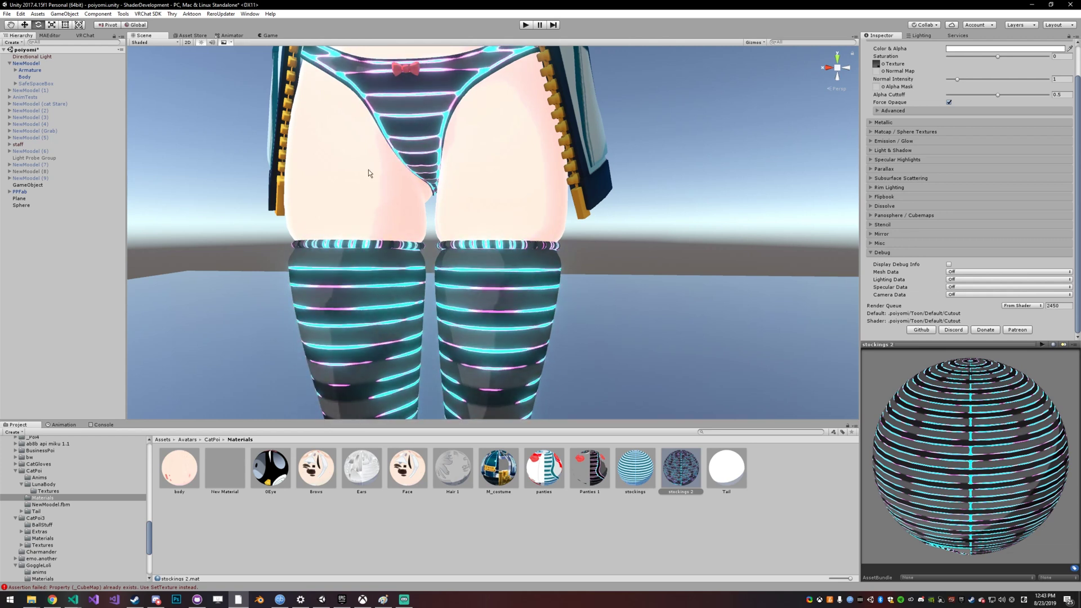
pyautogui.moveTo(408, 184); pyautogui.dragTo(409, 224, button='middle')
pyautogui.scroll(-5, 410, 224)
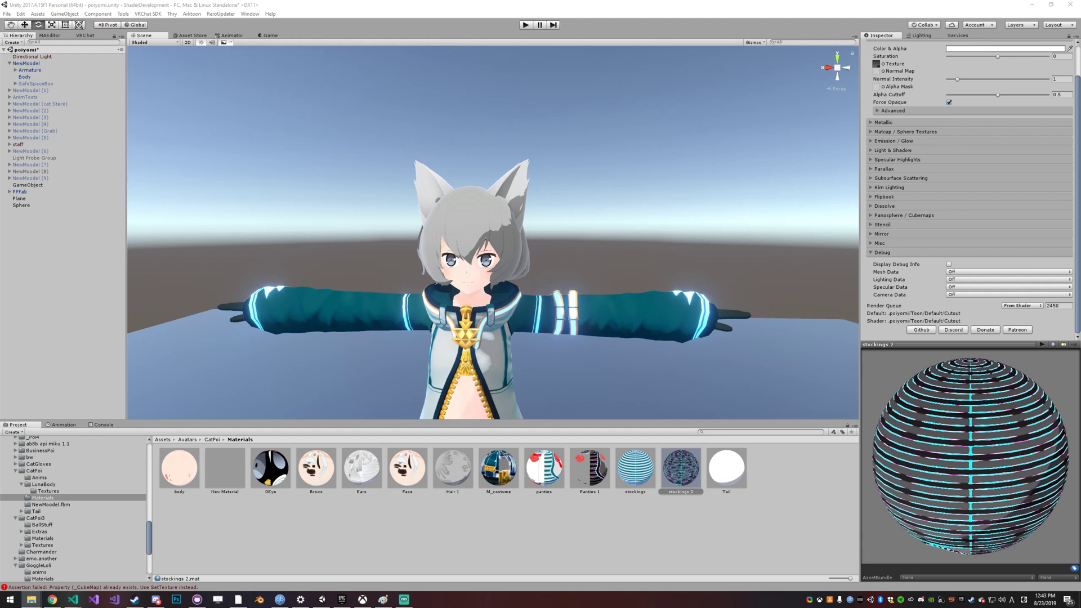
# - Look through the .poiyomi entries in the shader list for the stockings 2 material and close the list without choosing a shader
pyautogui.scroll(2, 911, 92)
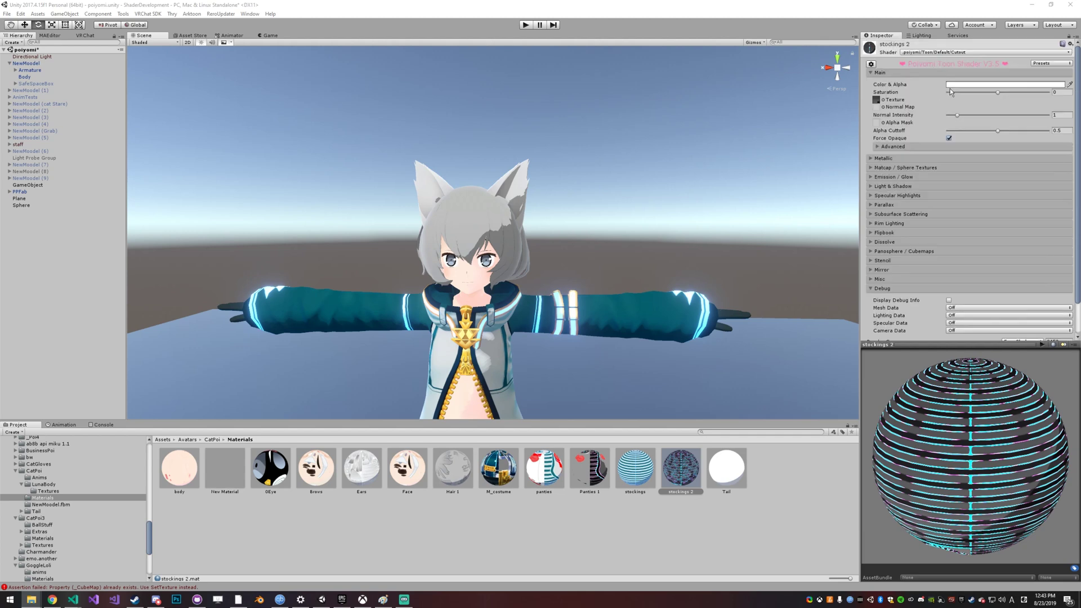
pyautogui.click(947, 52)
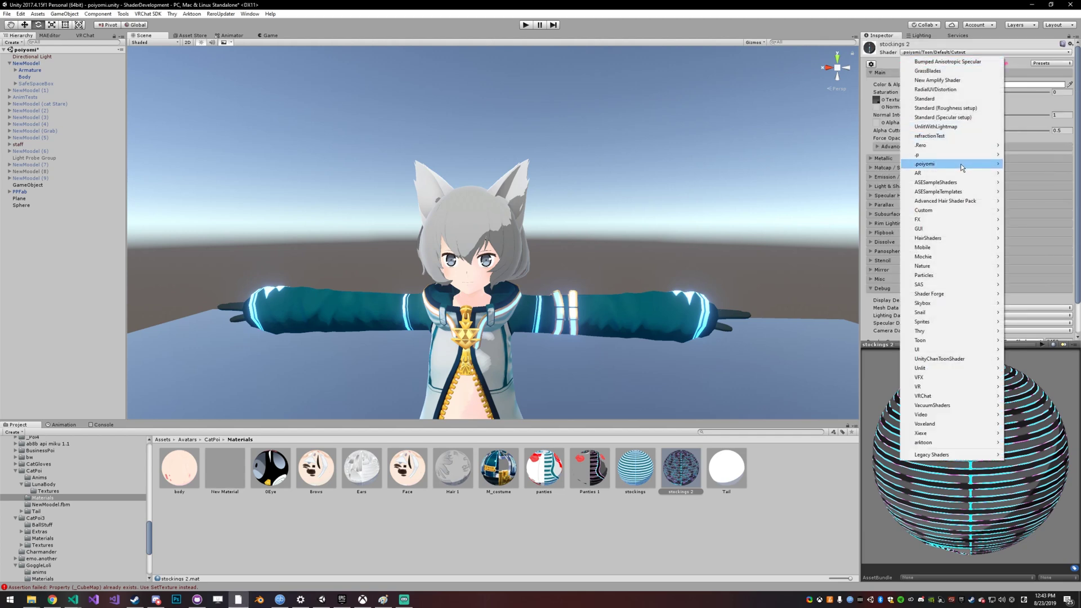
pyautogui.moveTo(960, 166)
pyautogui.moveTo(1008, 181)
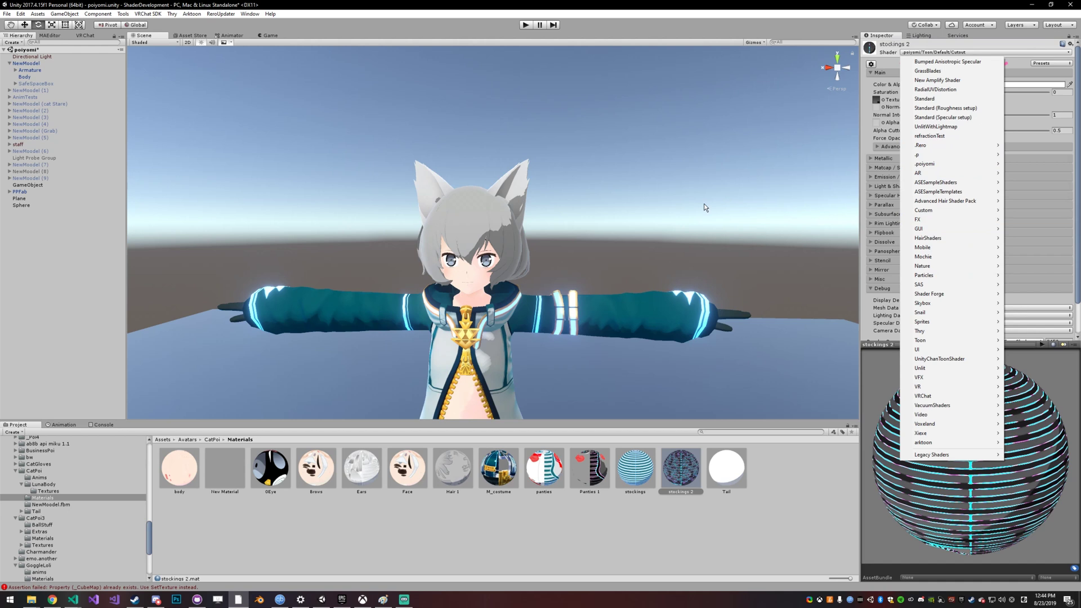
pyautogui.click(739, 17)
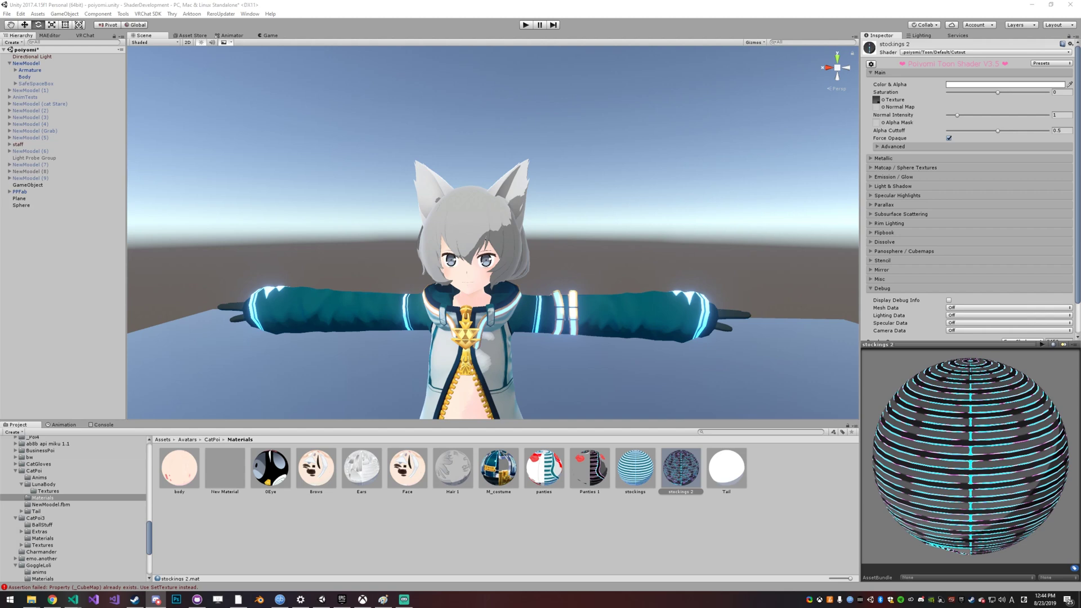
# - Switch to Discord and view the poiyomi server's off-topic, general-help, shader-problems, patreon-problems and common-problems channels
pyautogui.moveTo(0, 70); pyautogui.dragTo(515, 0)
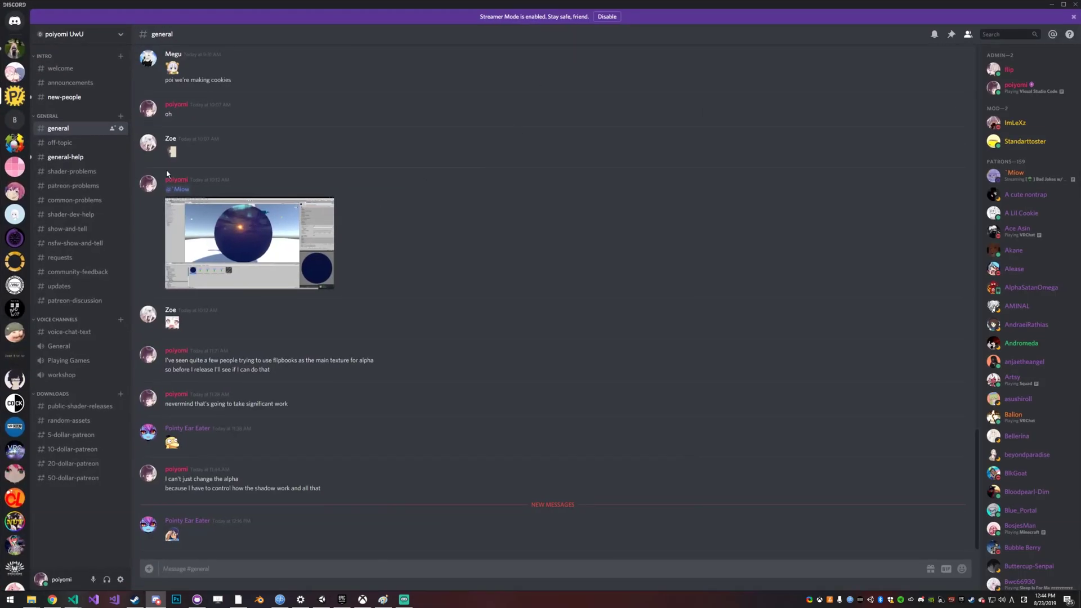
pyautogui.click(62, 144)
pyautogui.click(66, 157)
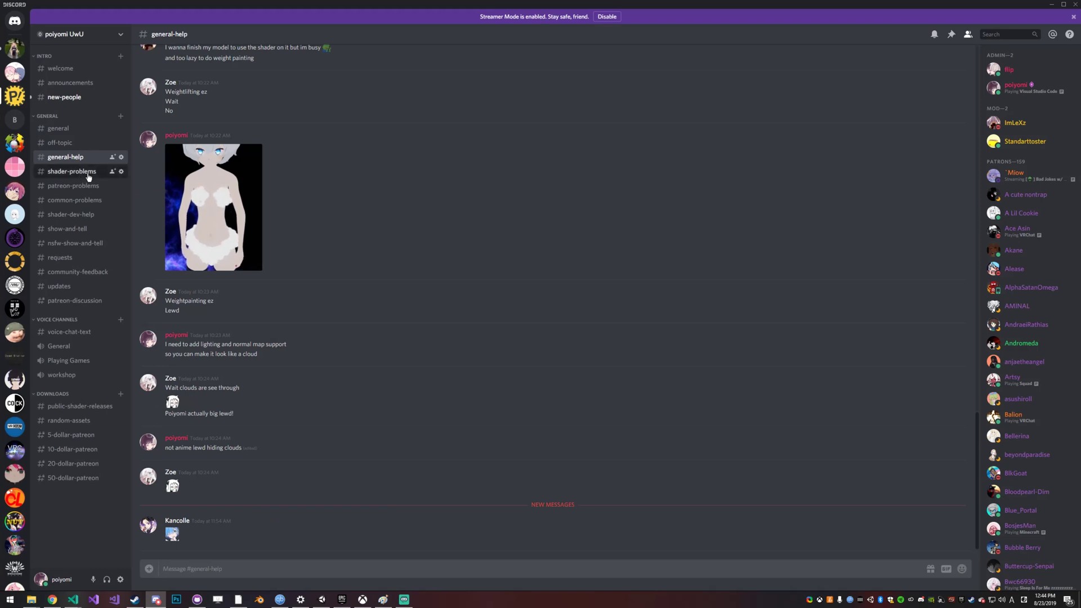
pyautogui.click(89, 175)
pyautogui.click(84, 186)
pyautogui.click(88, 203)
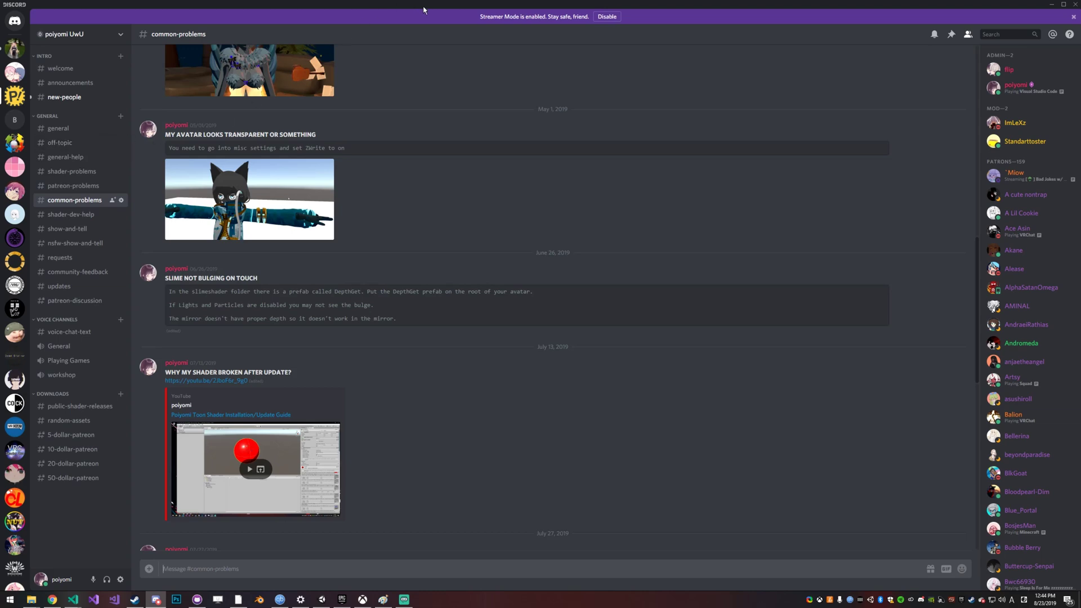
# - View the latest messages in the server's general channel and switch back to Unity
pyautogui.click(74, 129)
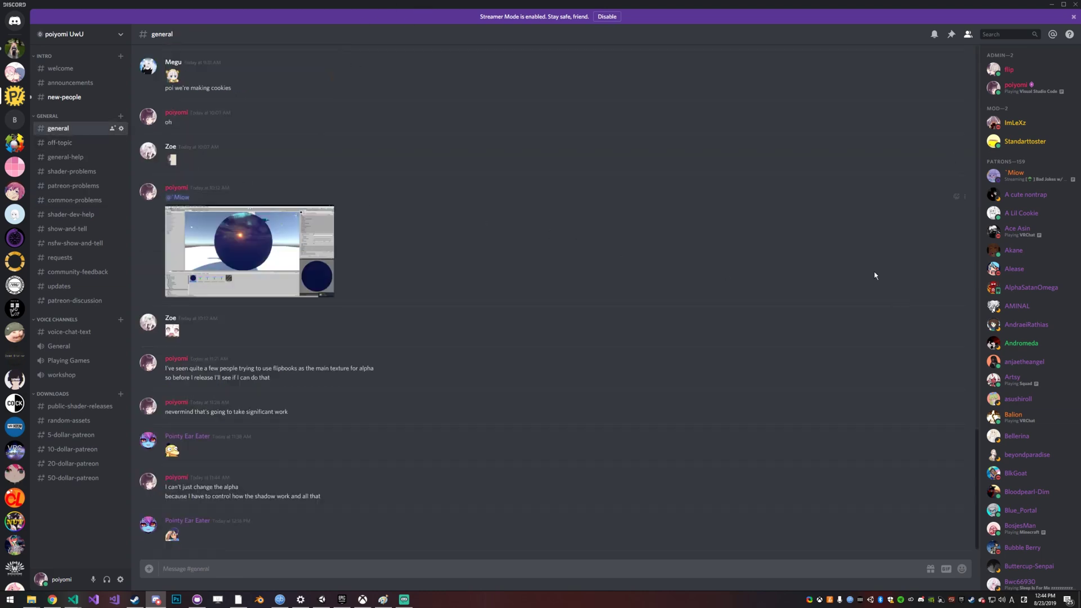
pyautogui.scroll(-3, 1008, 312)
pyautogui.moveTo(726, 5); pyautogui.dragTo(0, 225)
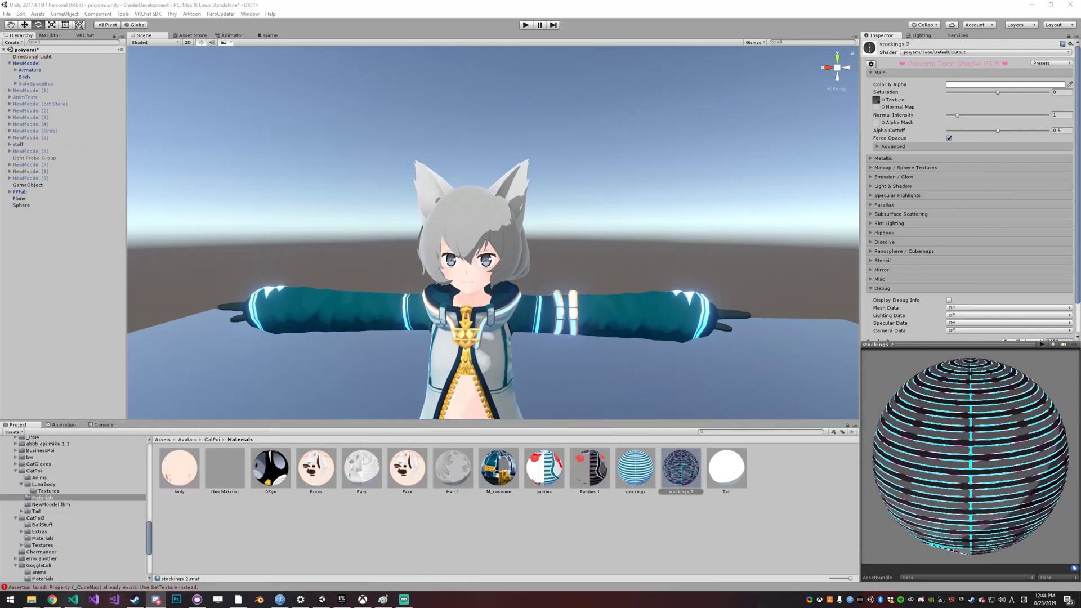